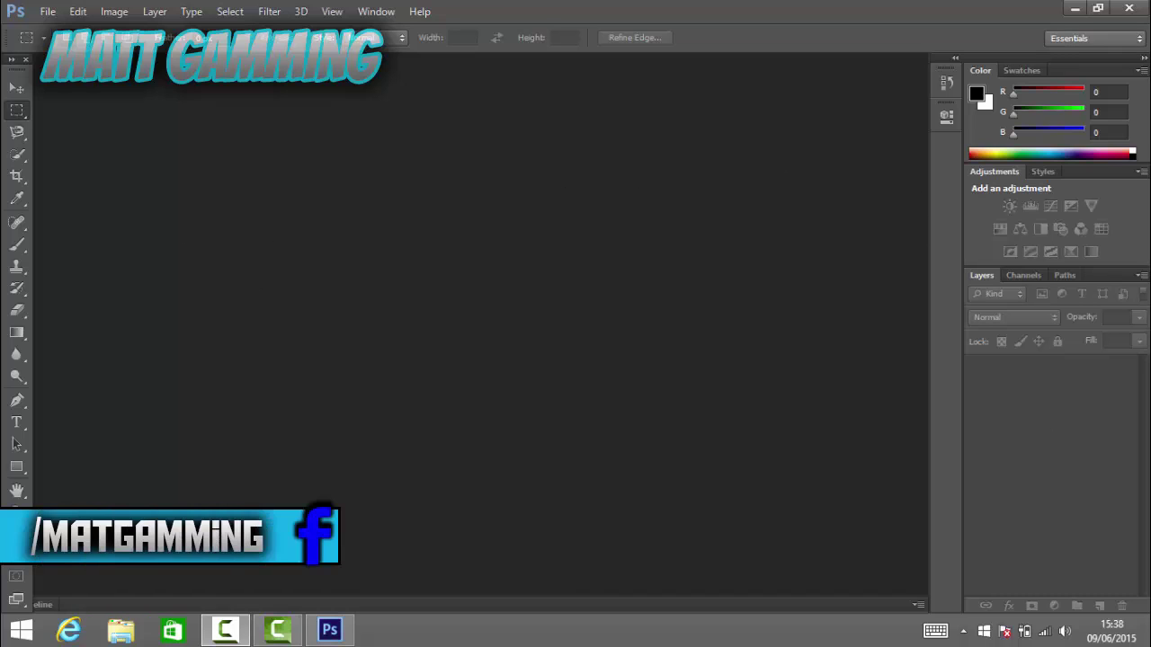
# Create a new 1280 by 720 pixel RGB document at 72 pixels/inch with a transparent background
pyautogui.click(51, 12)
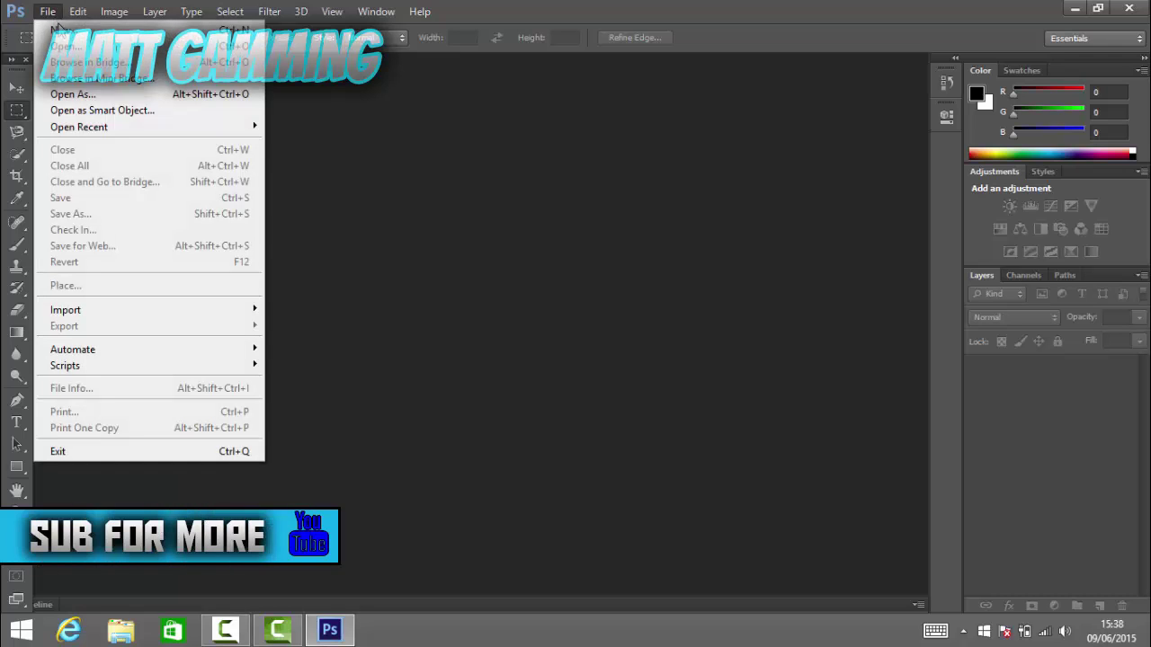
pyautogui.click(63, 32)
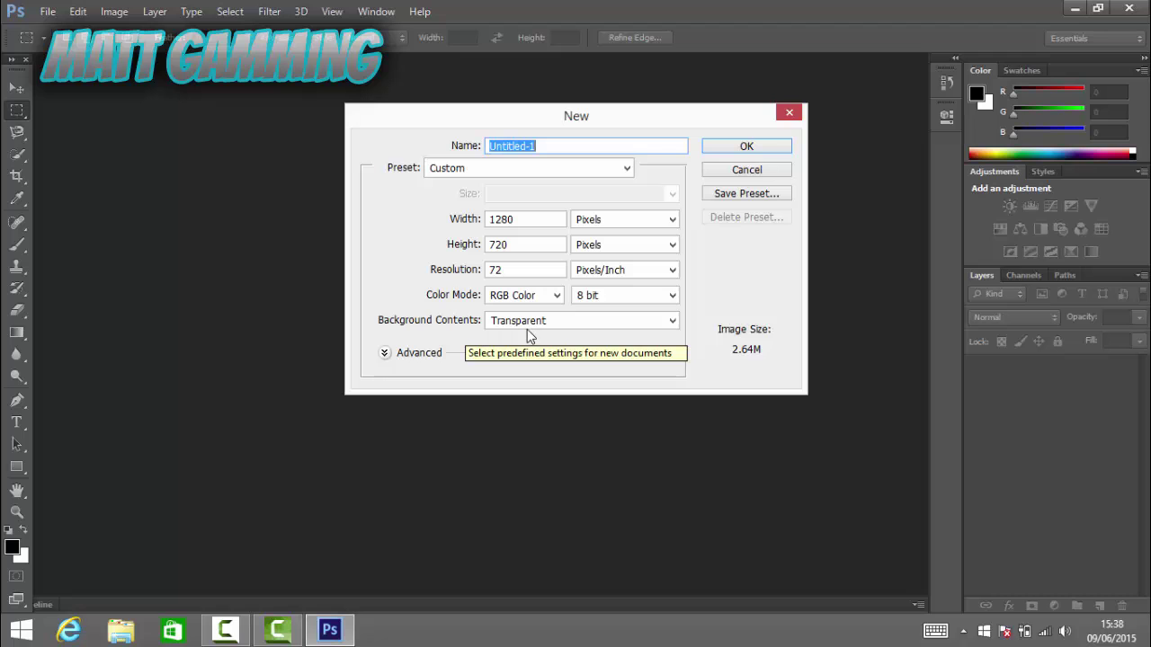
pyautogui.click(770, 151)
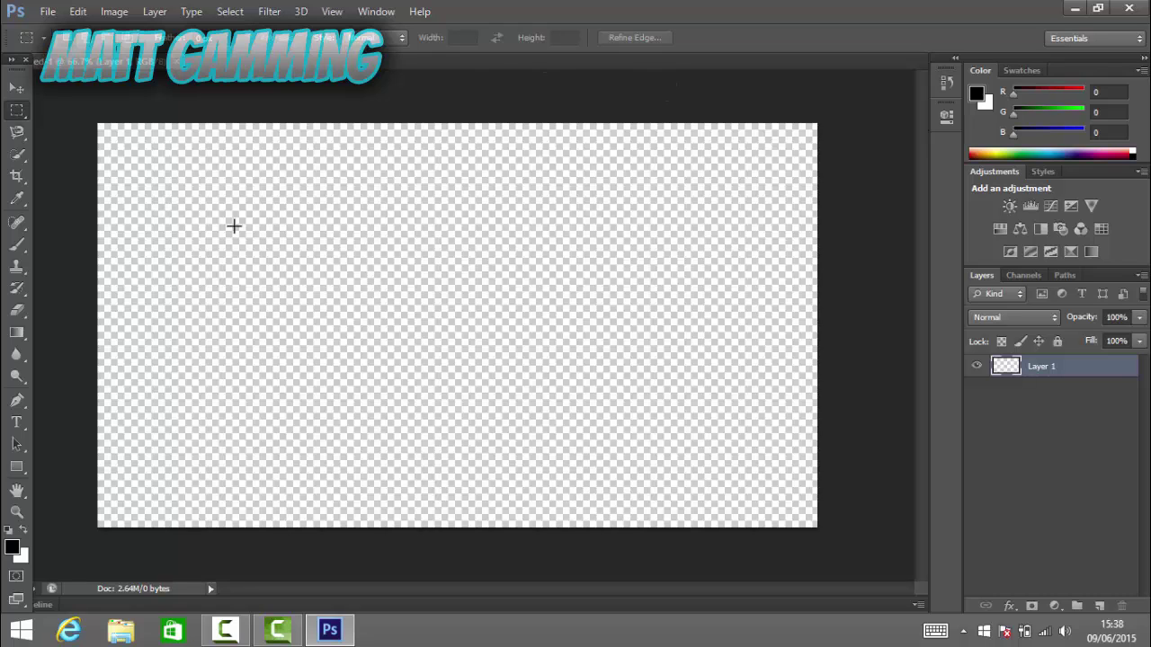
# Create a rectangle shape 379 px wide and 60 px high on the canvas
pyautogui.click(15, 469)
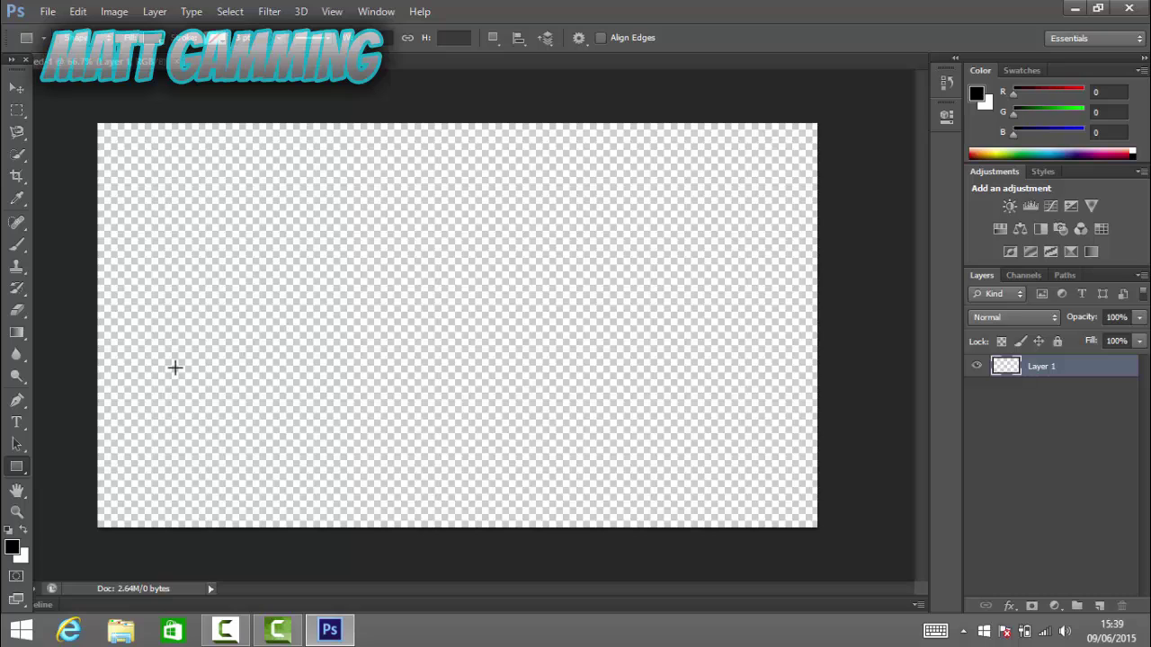
pyautogui.click(414, 263)
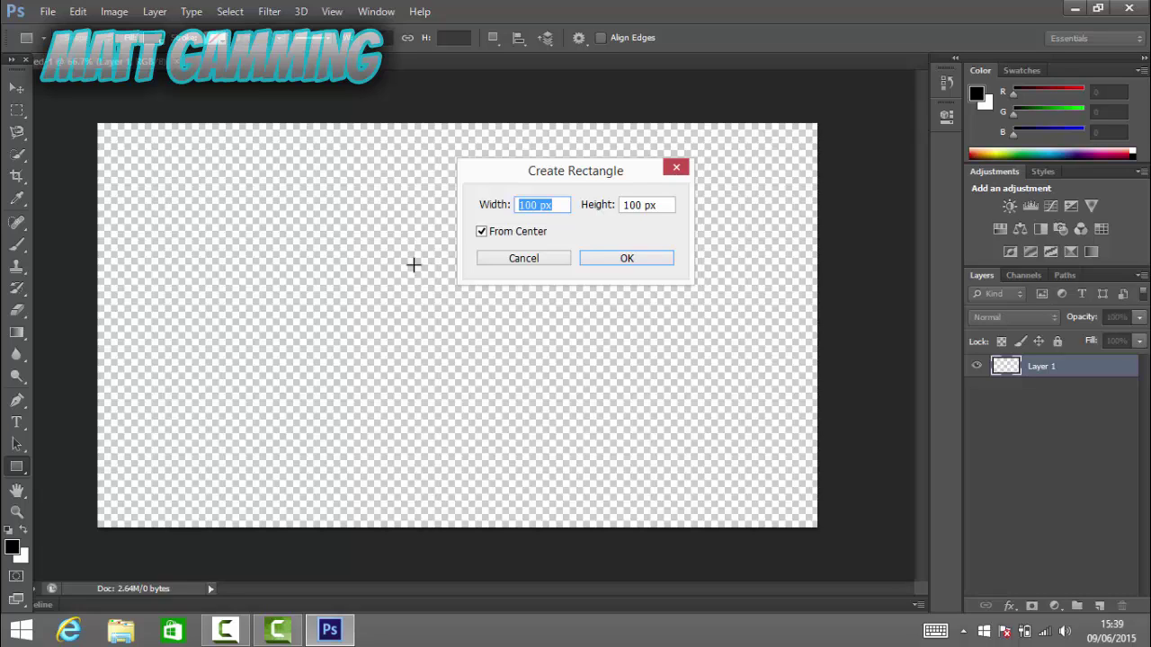
pyautogui.write('3')
pyautogui.click(640, 205)
pyautogui.press('BackSpace')
pyautogui.press('BackSpace')
pyautogui.press('BackSpace')
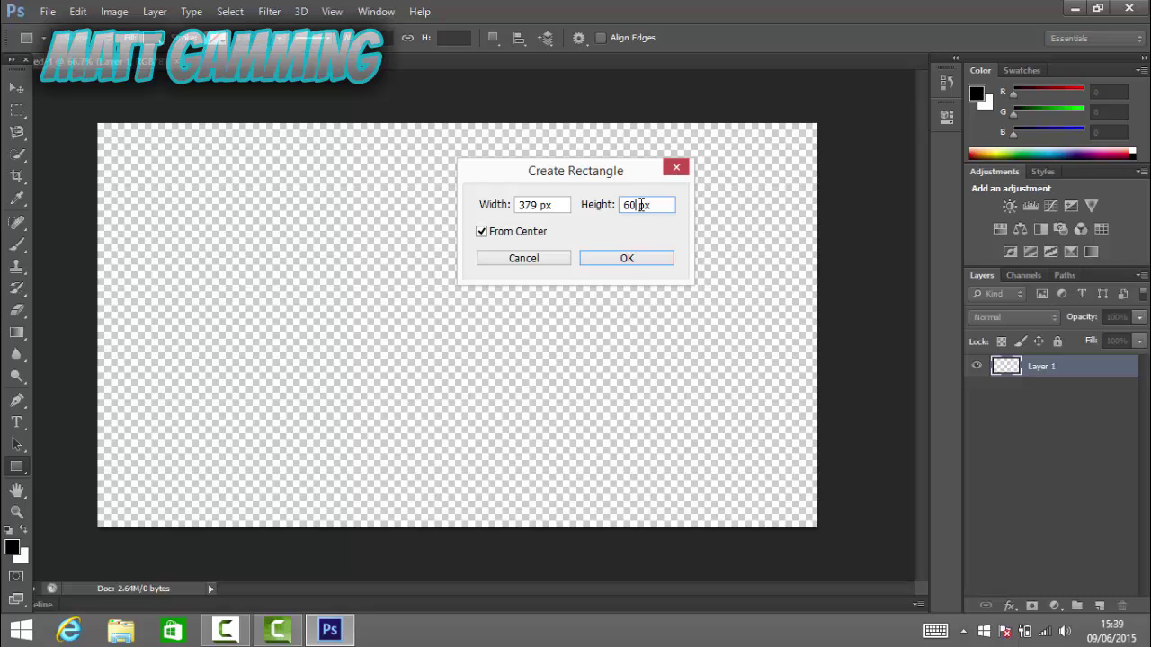
pyautogui.press('Return')
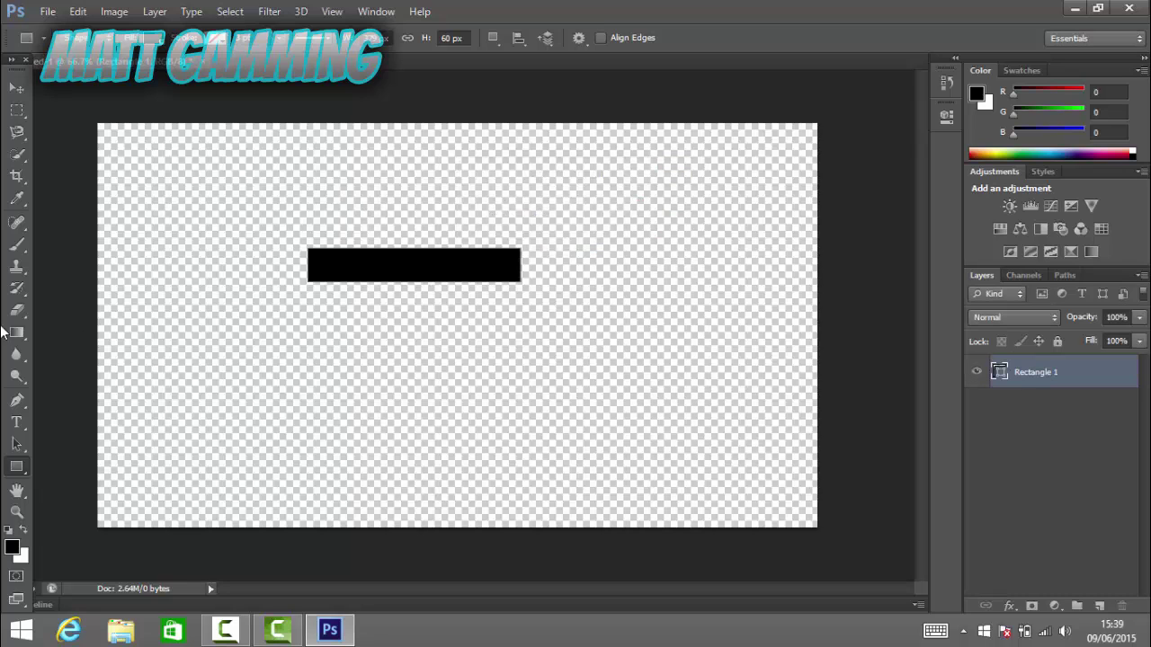
# Give the rectangle a blue 003cff Color Overlay and move it against the canvas's left edge near the bottom
pyautogui.rightClick(1049, 372)
pyautogui.click(1102, 416)
pyautogui.rightClick(1033, 382)
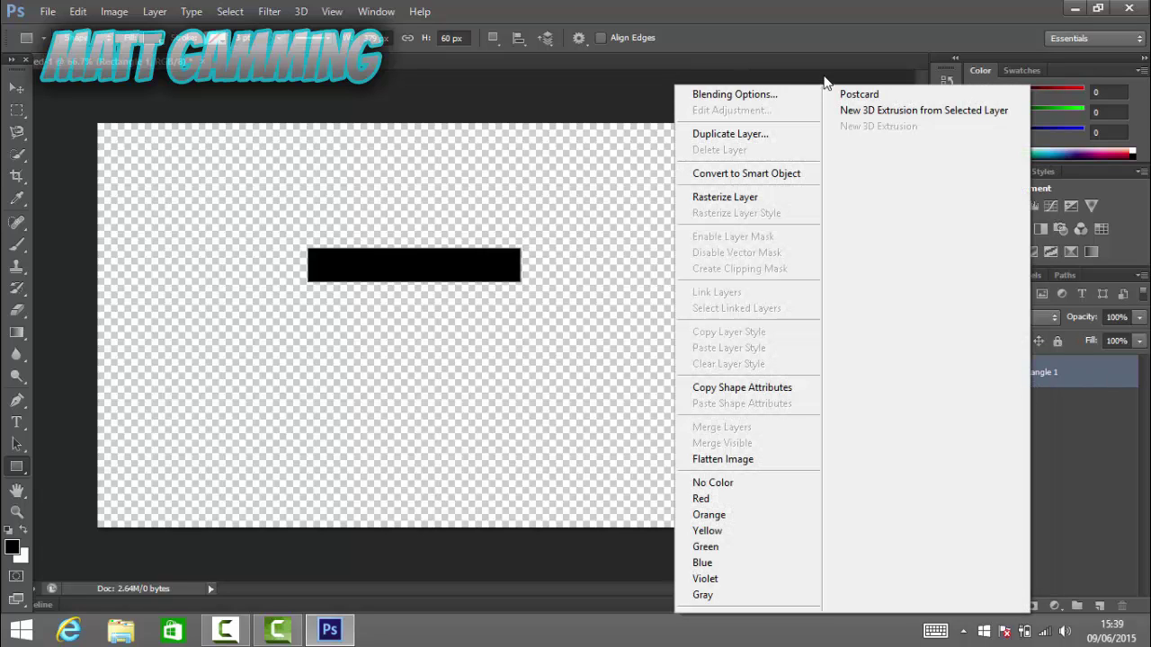
pyautogui.click(776, 88)
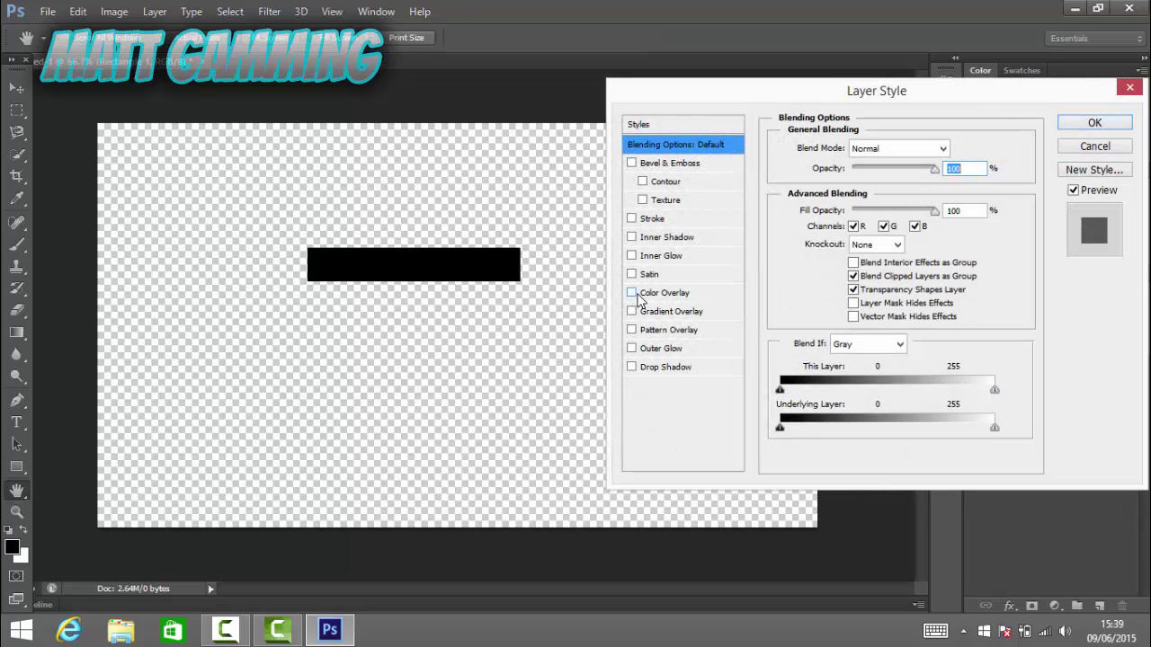
pyautogui.click(632, 293)
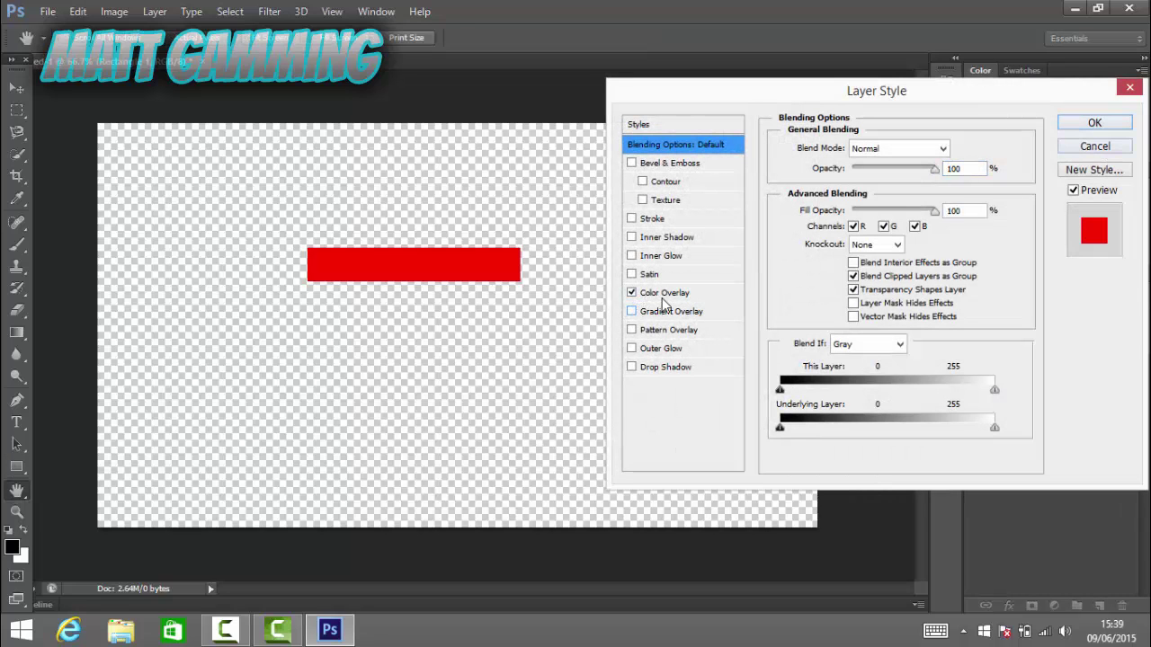
pyautogui.click(666, 297)
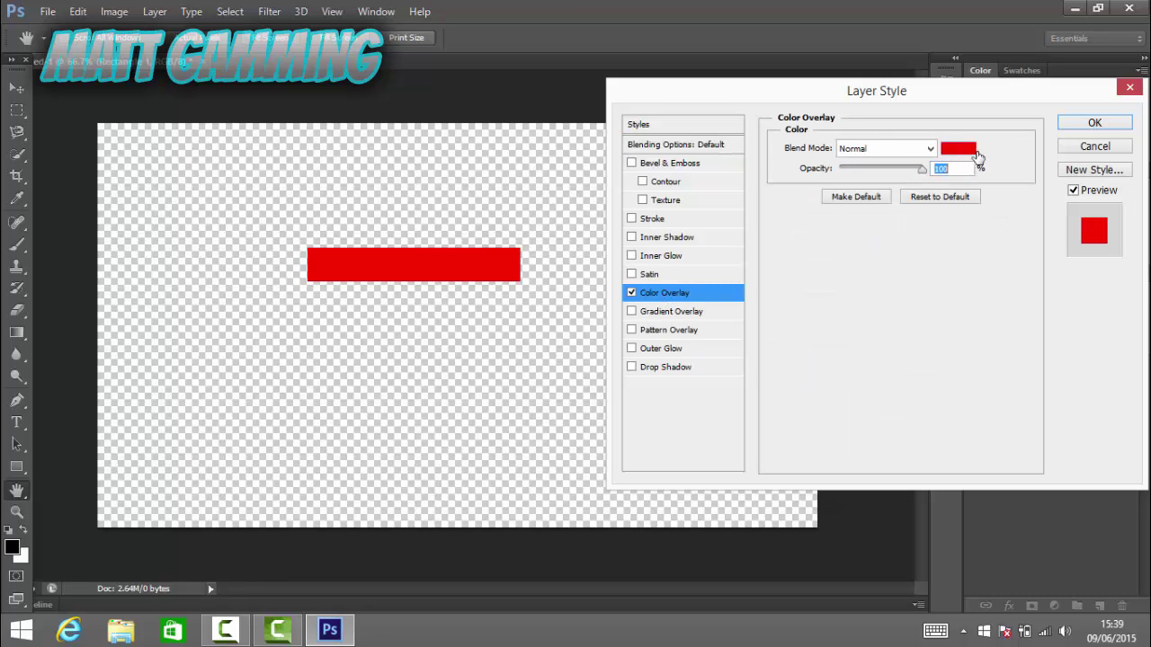
pyautogui.click(974, 154)
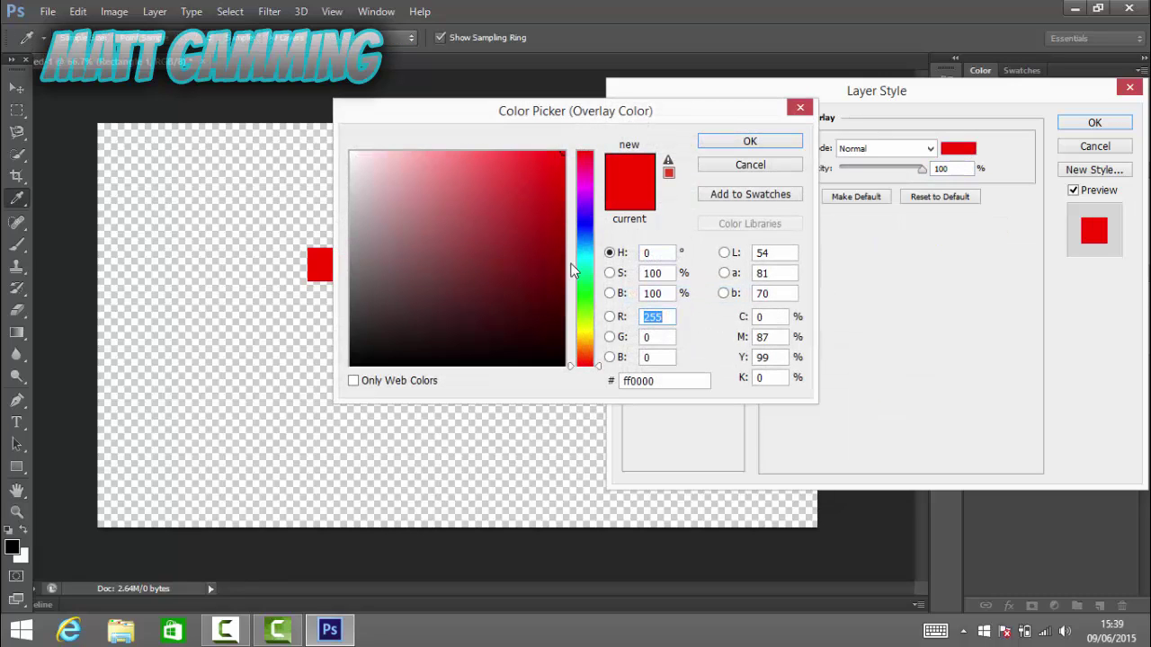
pyautogui.click(585, 231)
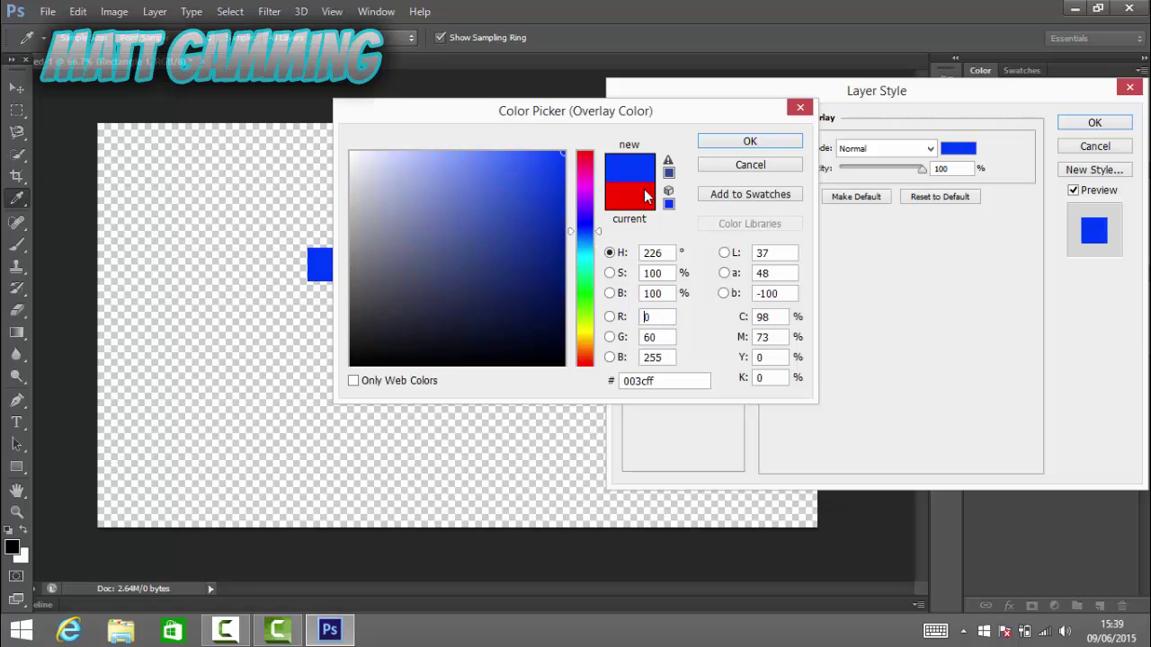
pyautogui.click(762, 141)
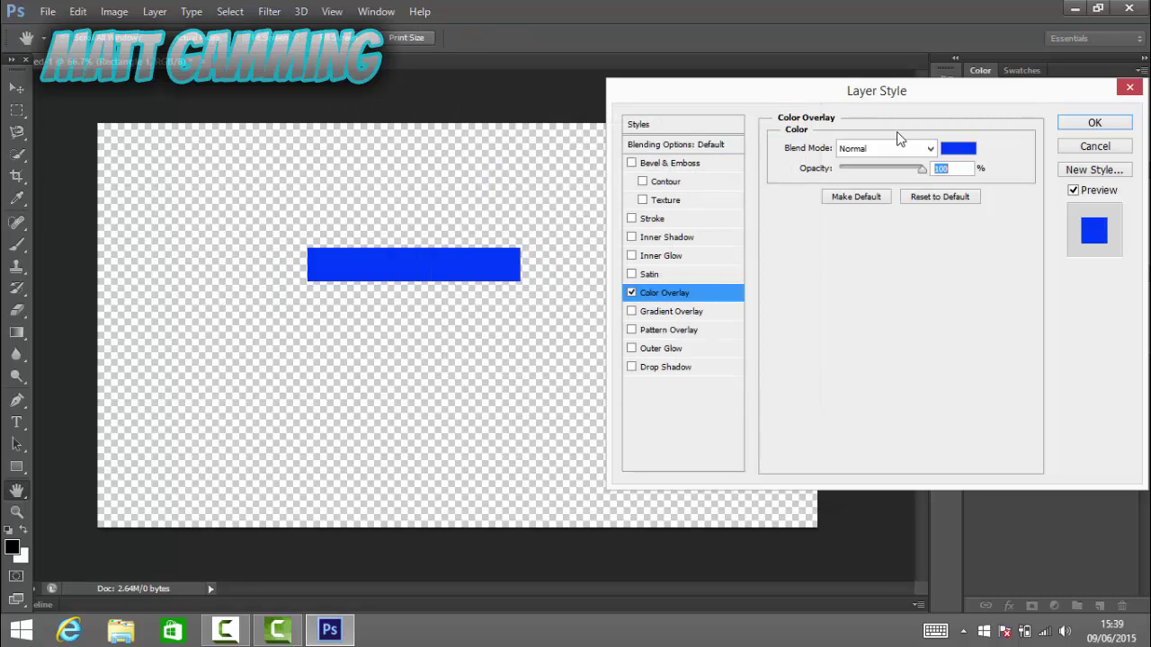
pyautogui.click(1092, 124)
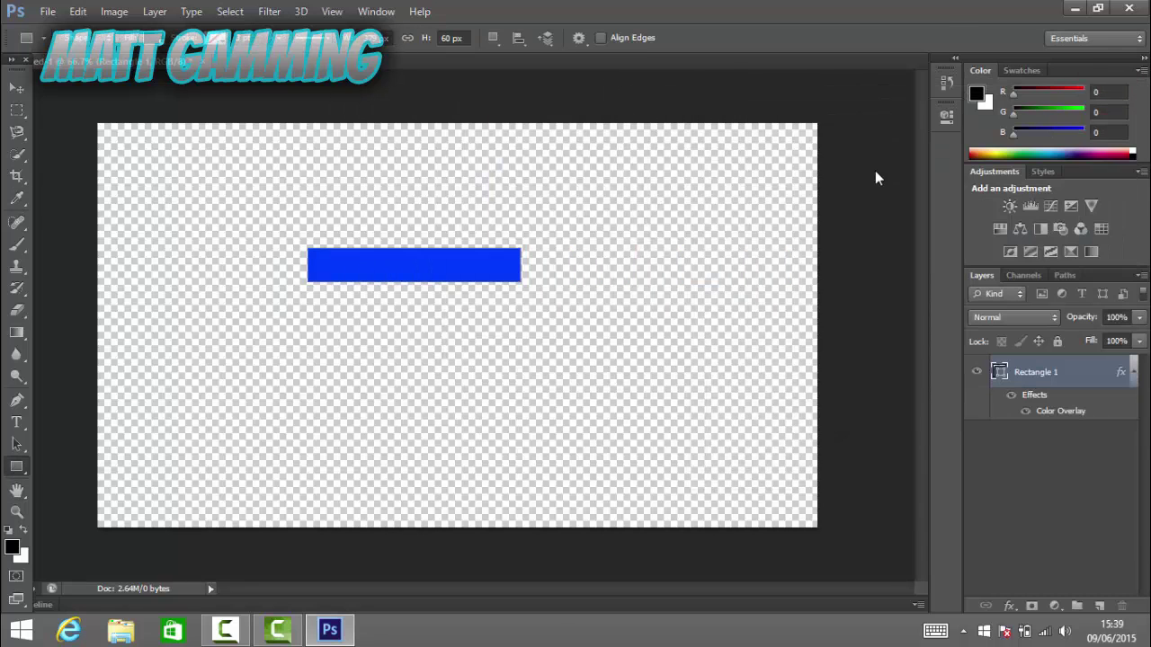
pyautogui.click(16, 90)
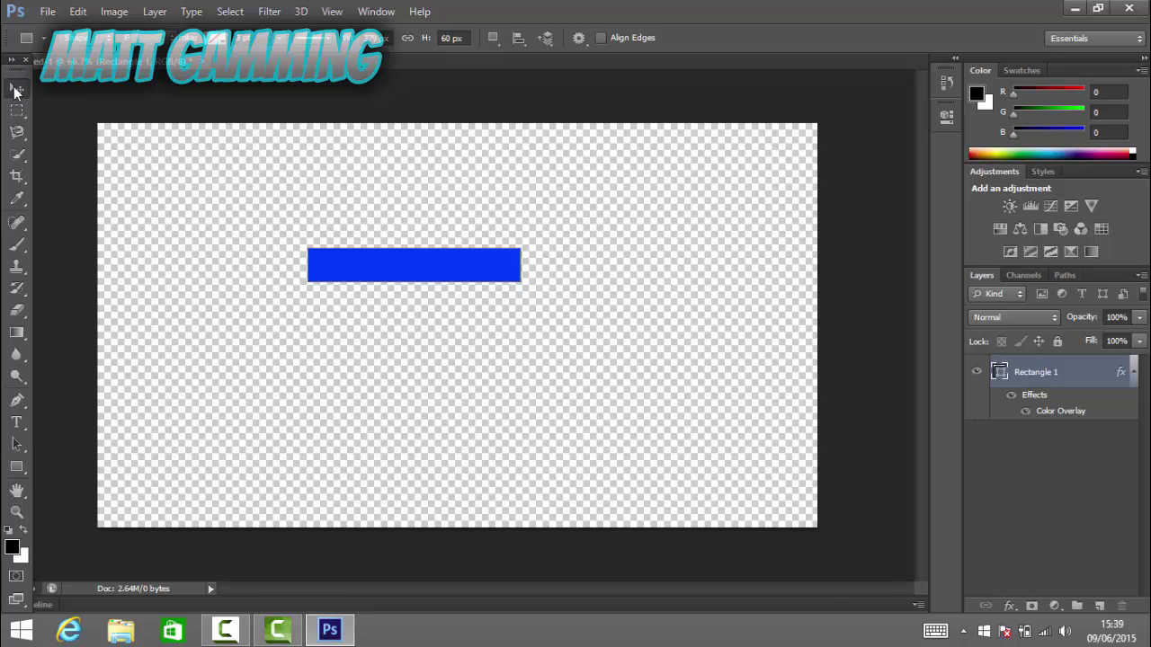
pyautogui.moveTo(329, 286); pyautogui.dragTo(131, 485)
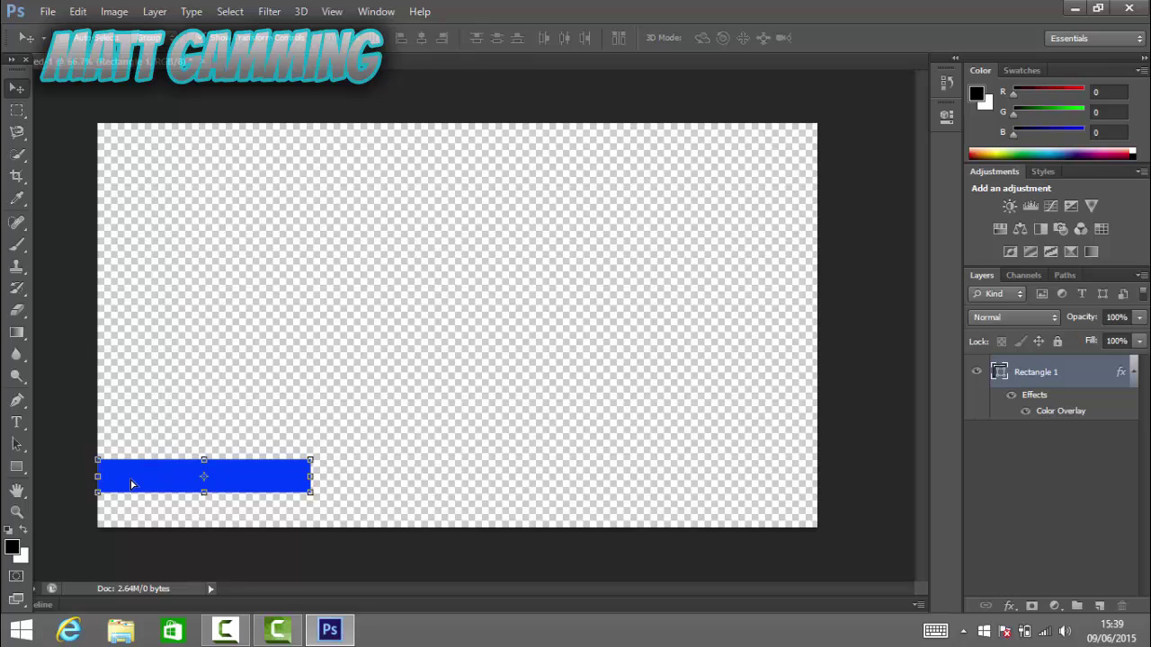
# Create a second rectangle 382 px wide and 65 px high above the blue bar on the canvas
pyautogui.click(17, 468)
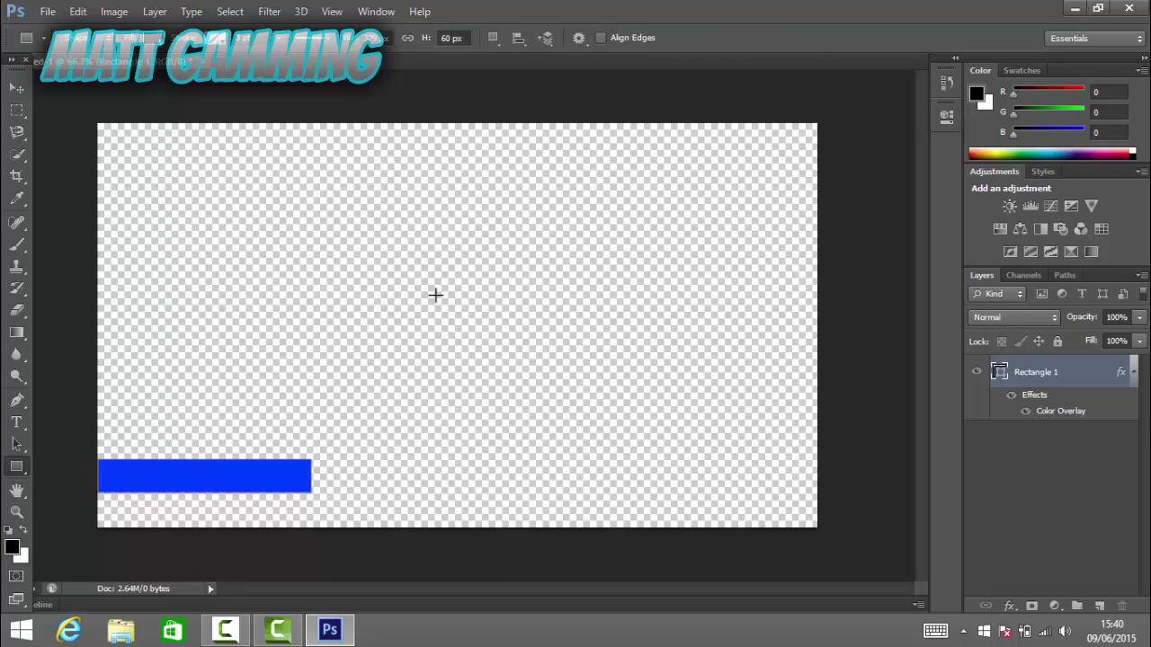
pyautogui.click(482, 255)
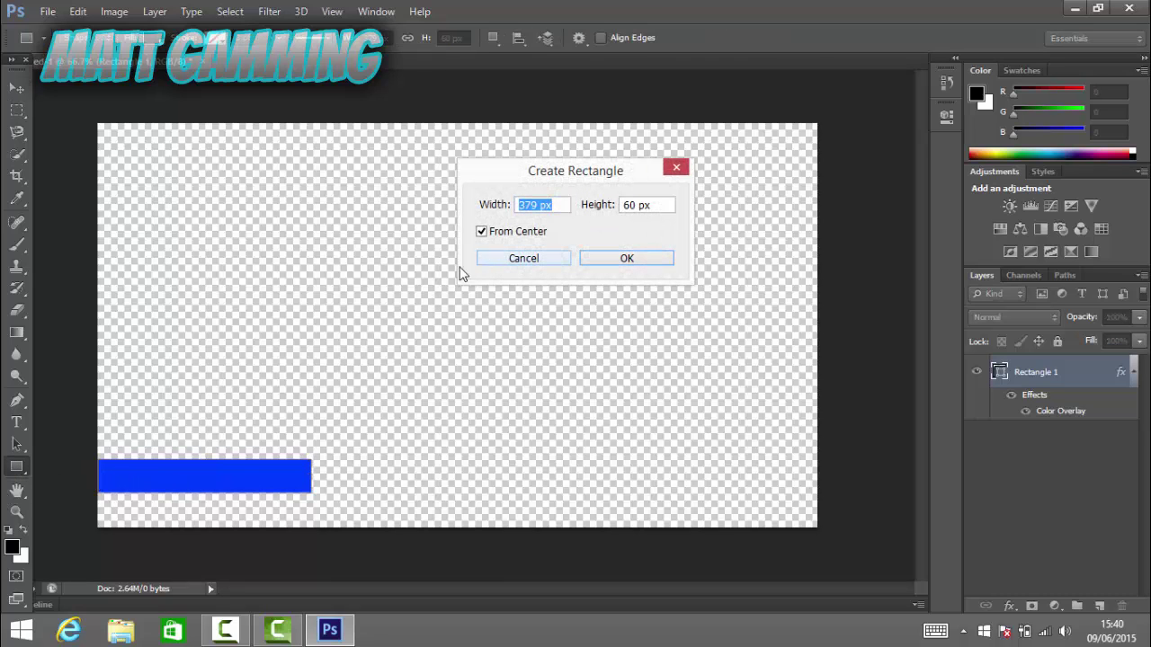
pyautogui.press('Right')
pyautogui.press('BackSpace')
pyautogui.press('BackSpace')
pyautogui.write('82')
pyautogui.click(633, 206)
pyautogui.press('BackSpace')
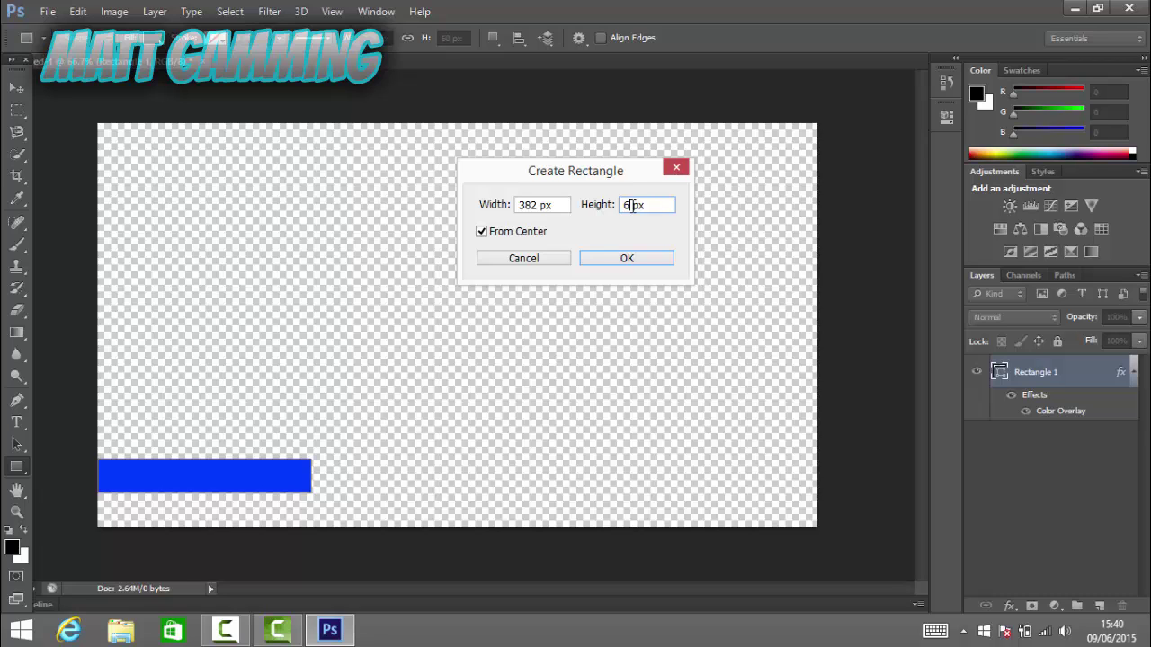
pyautogui.press('Return')
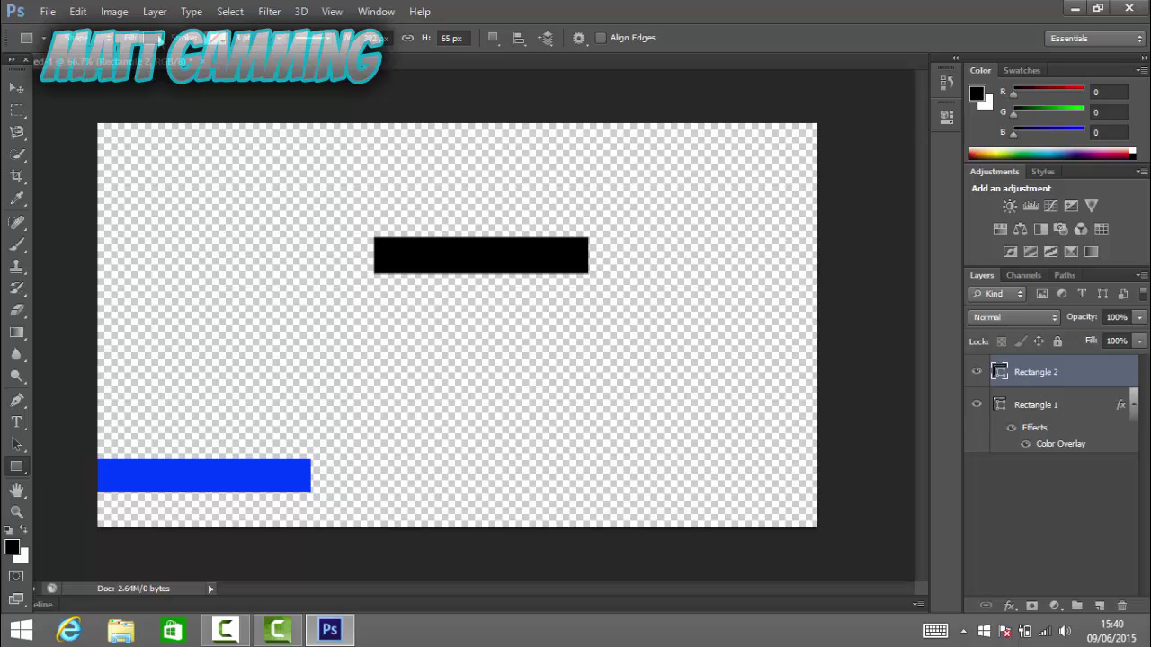
# Give the second rectangle no fill and a solid black stroke
pyautogui.click(135, 38)
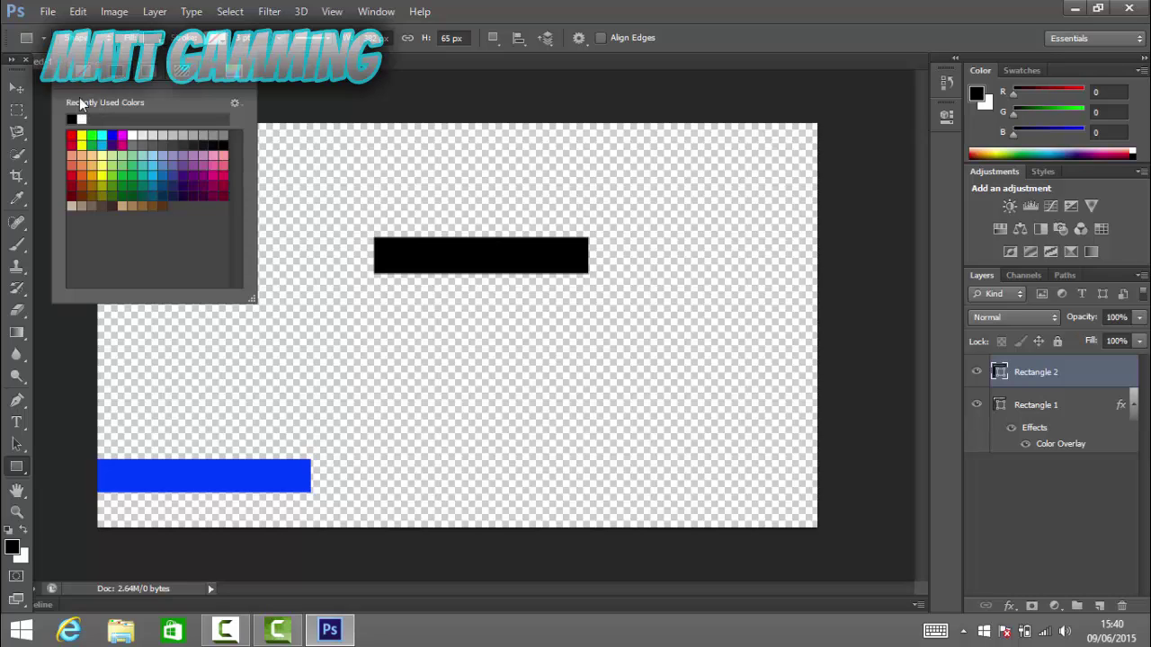
pyautogui.click(81, 72)
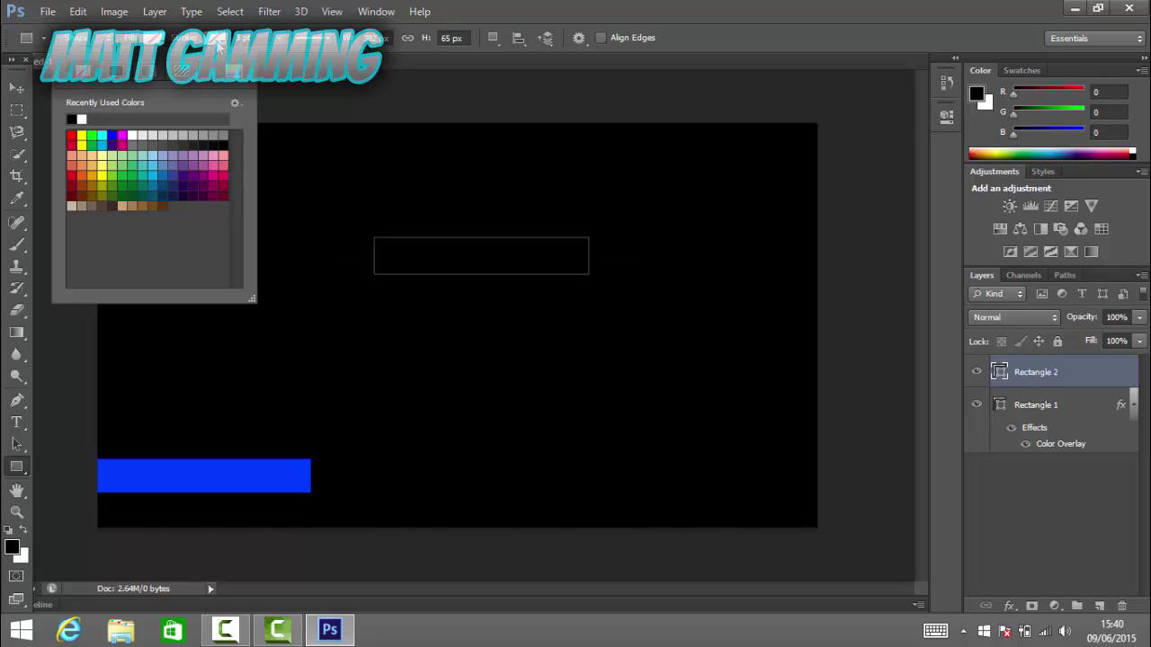
pyautogui.click(217, 47)
pyautogui.click(217, 40)
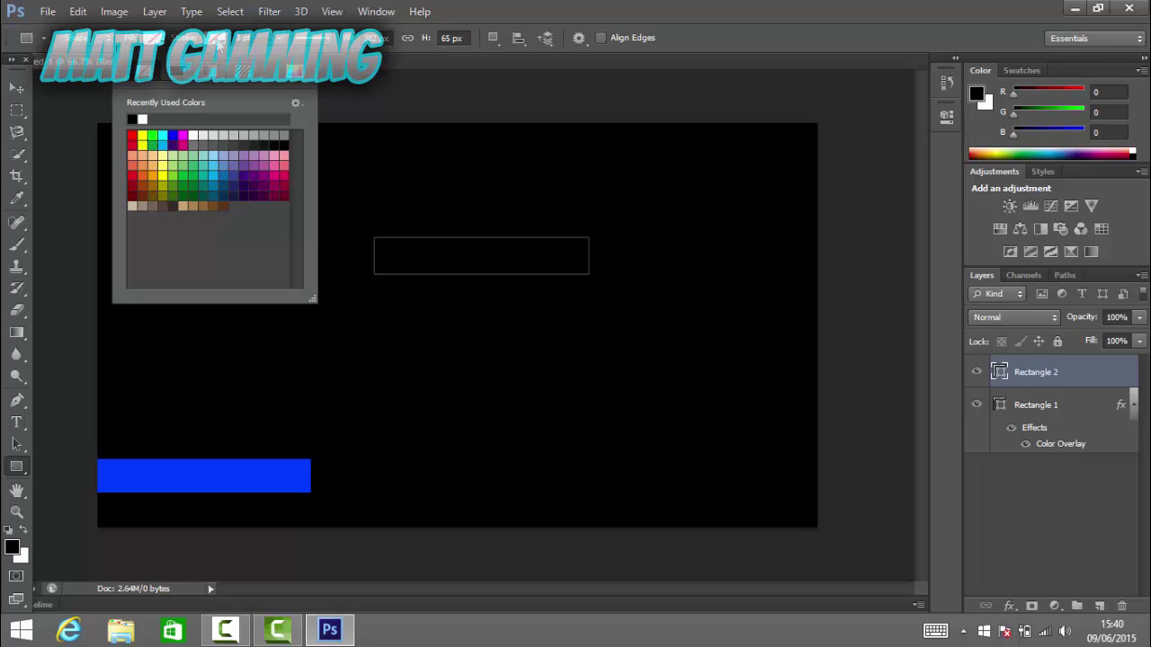
pyautogui.click(140, 117)
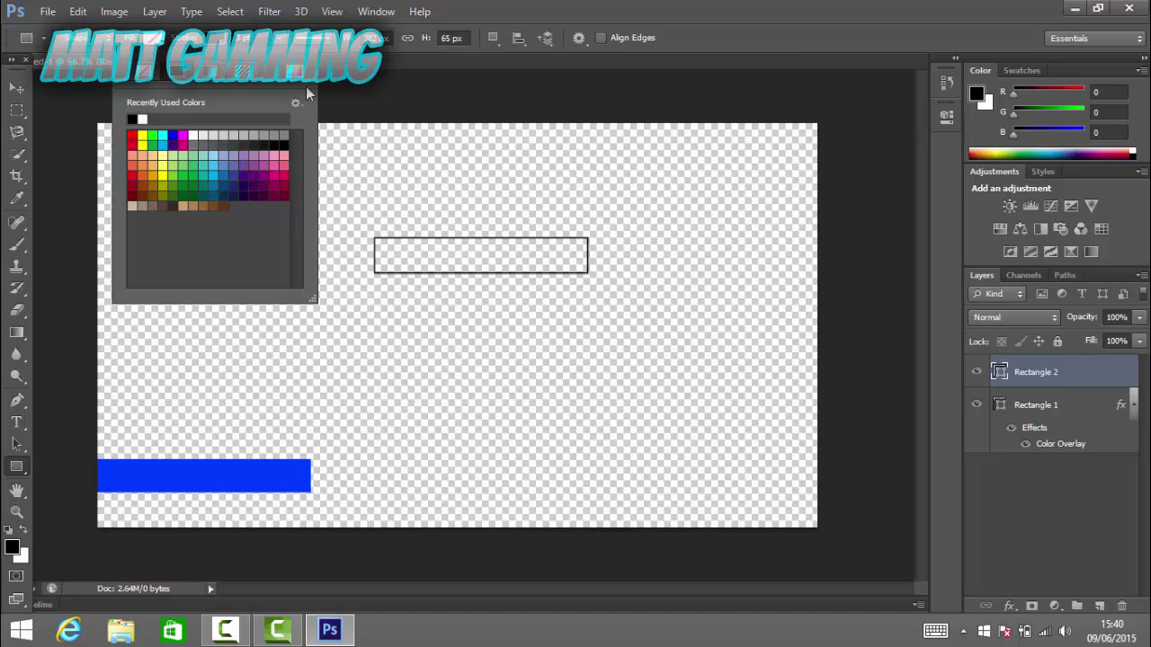
pyautogui.click(403, 178)
pyautogui.click(404, 179)
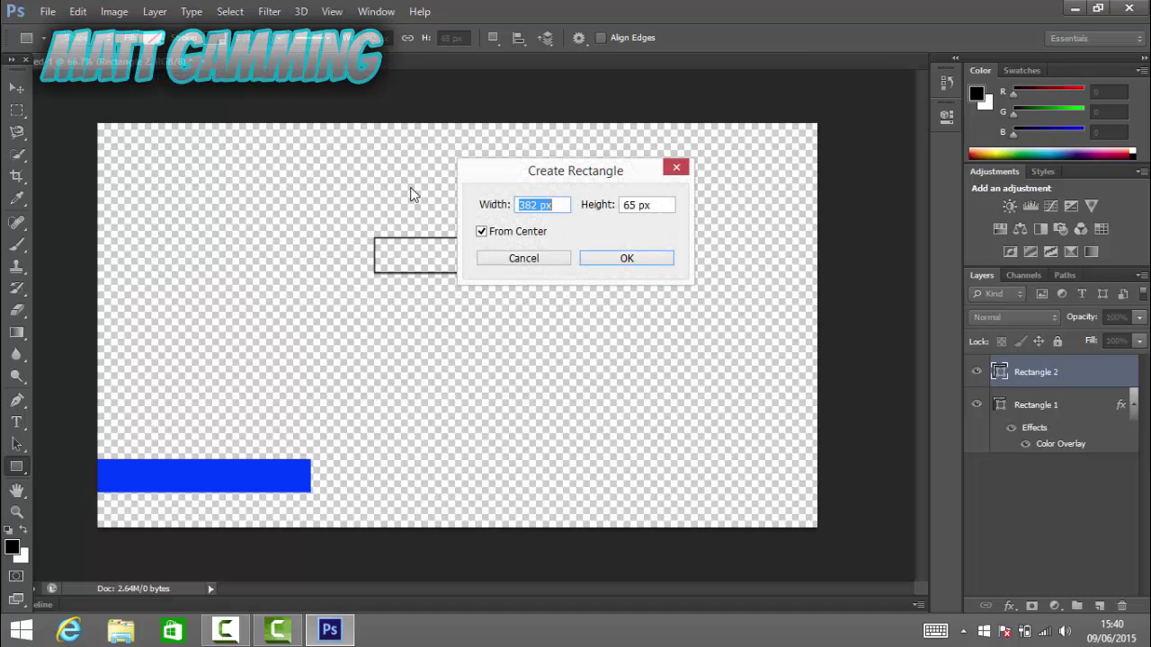
pyautogui.click(522, 258)
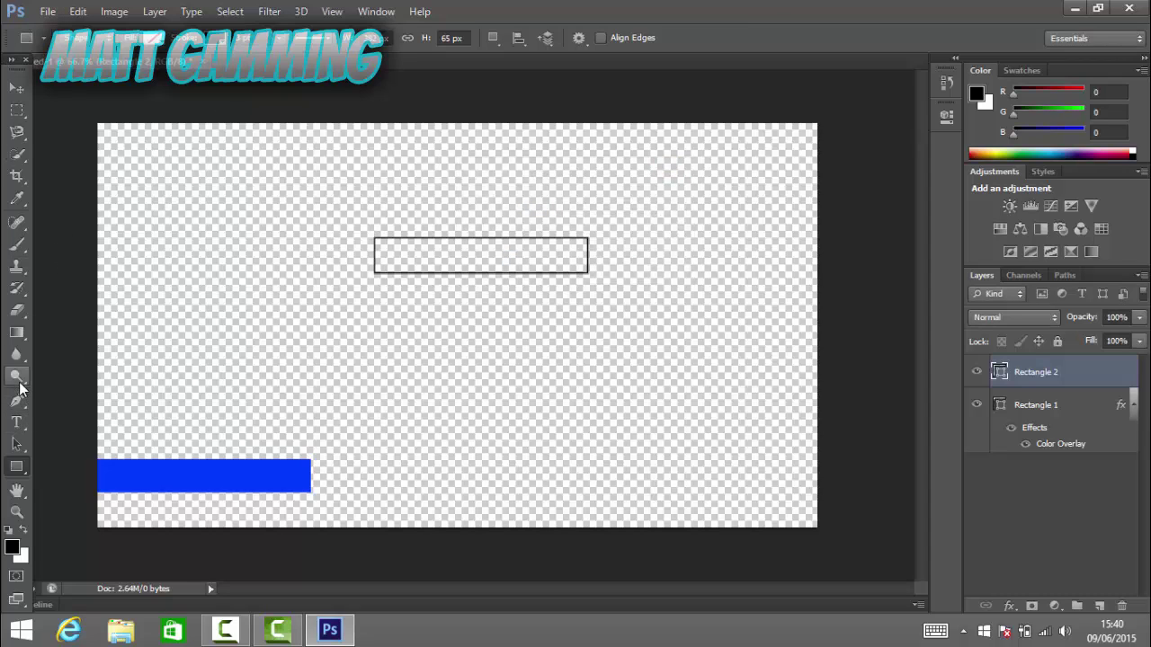
# Rasterize the Rectangle 2 layer and delete the outline's left side using a rectangular marquee selection, then deselect
pyautogui.click(16, 512)
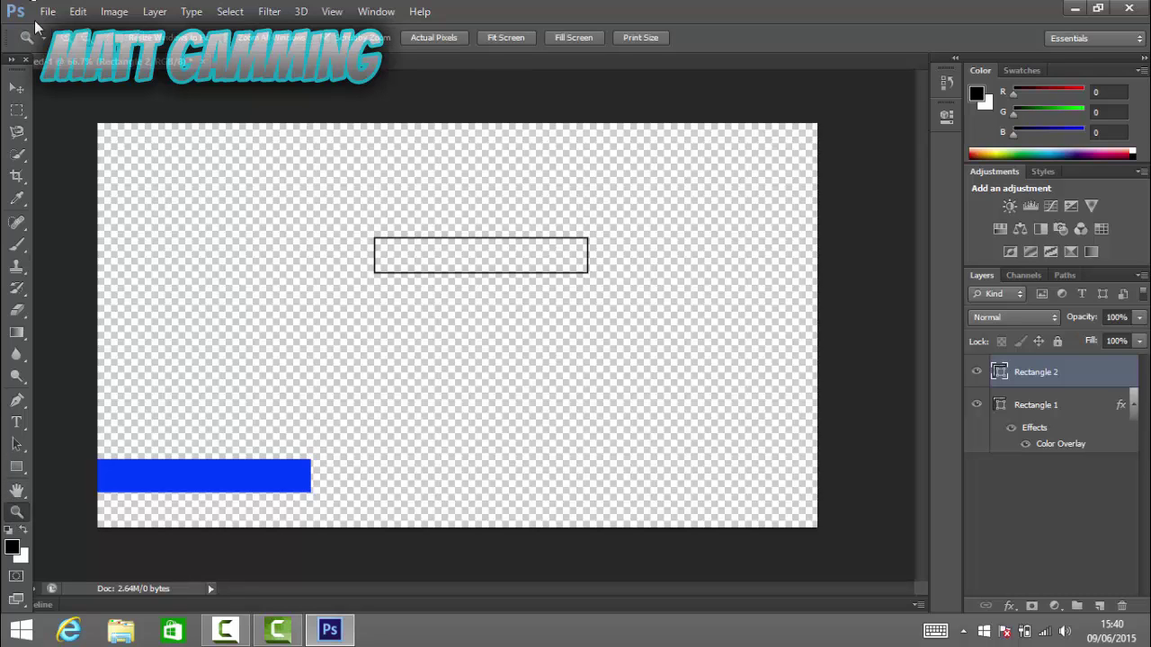
pyautogui.click(373, 249)
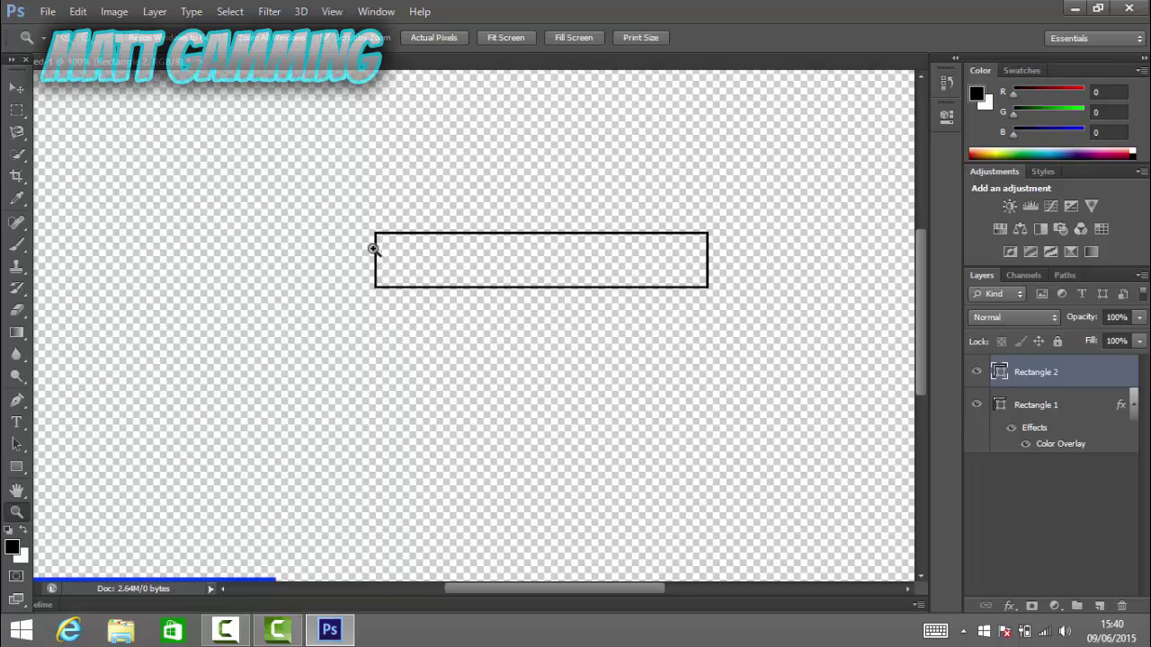
pyautogui.click(373, 249)
pyautogui.click(373, 249)
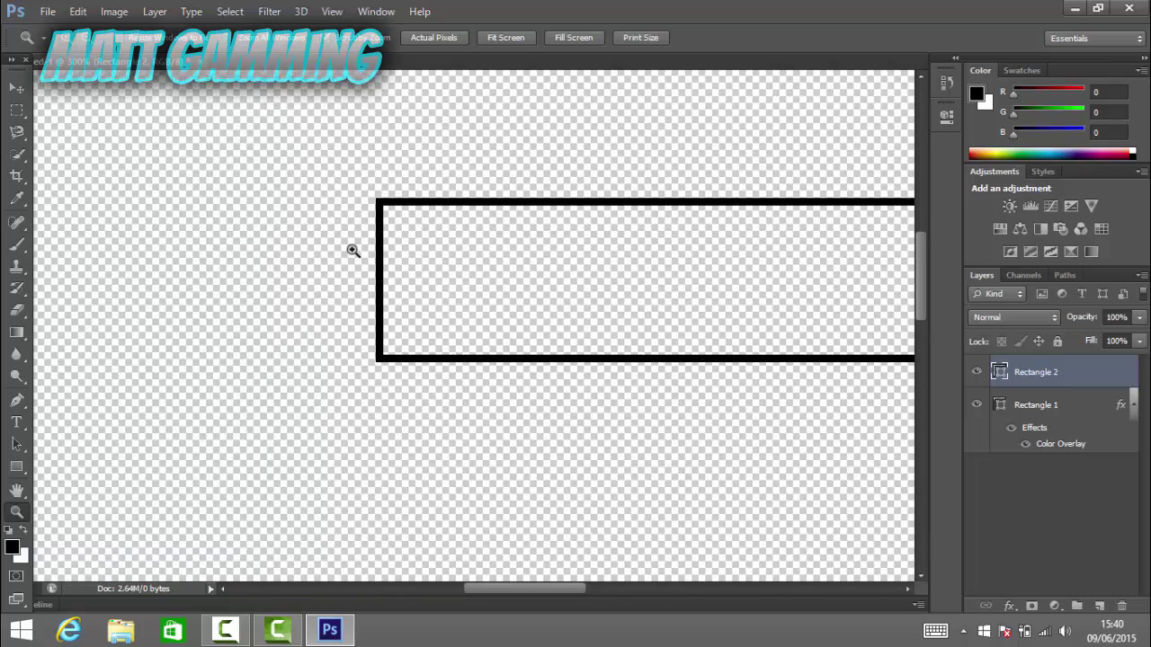
pyautogui.click(18, 112)
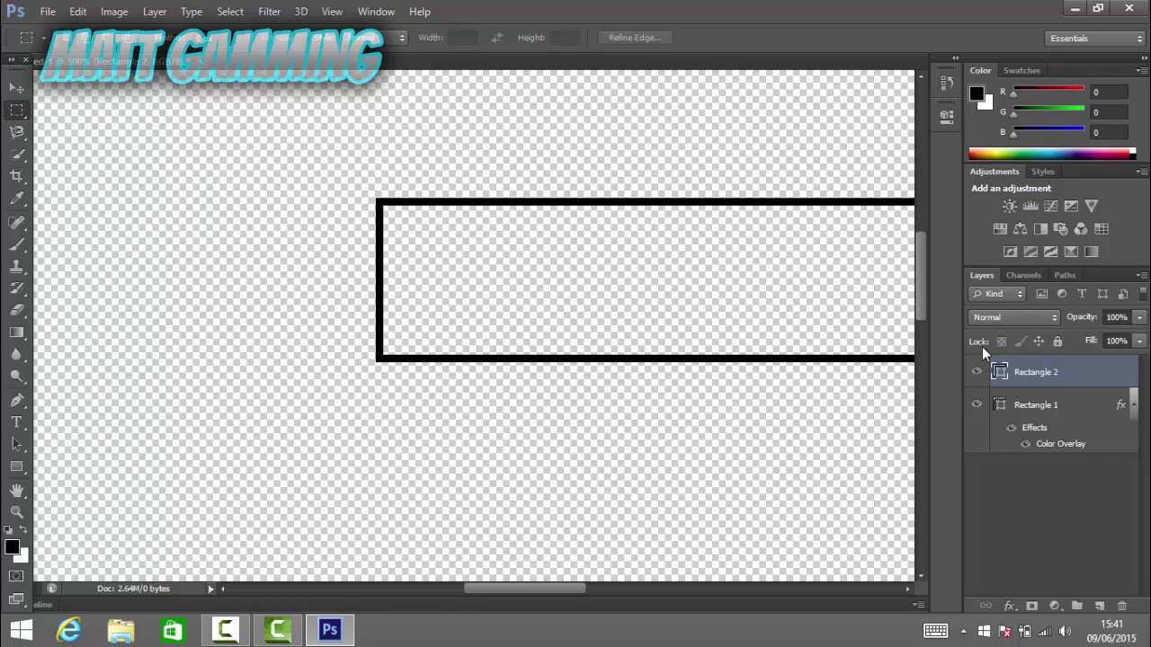
pyautogui.rightClick(1054, 379)
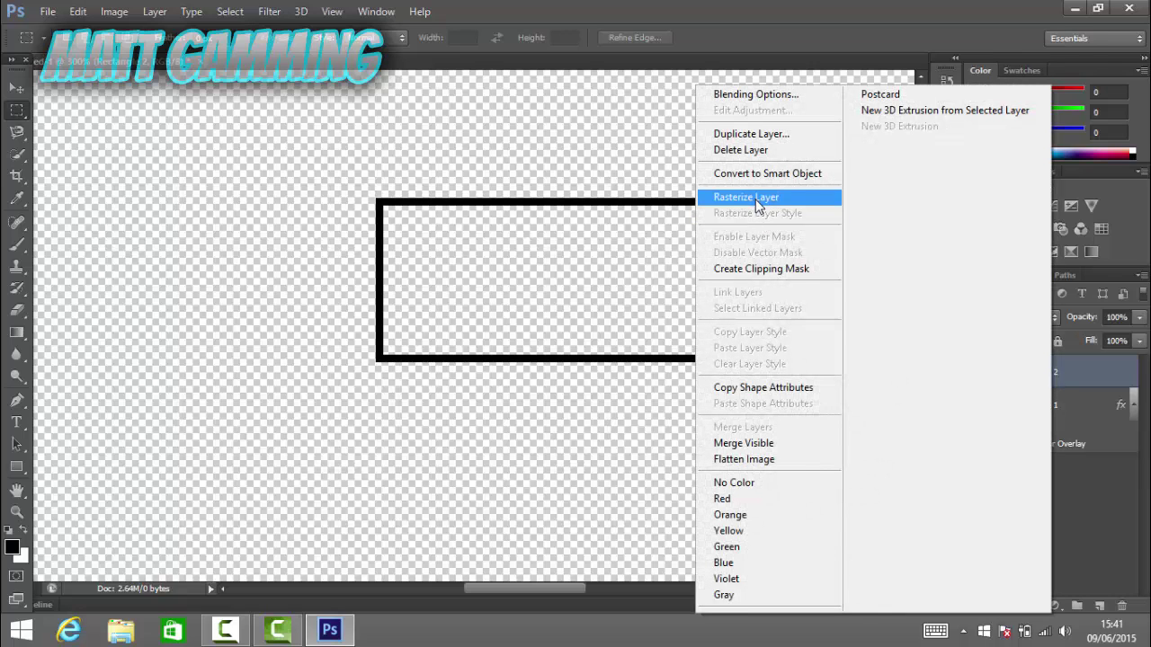
pyautogui.click(756, 199)
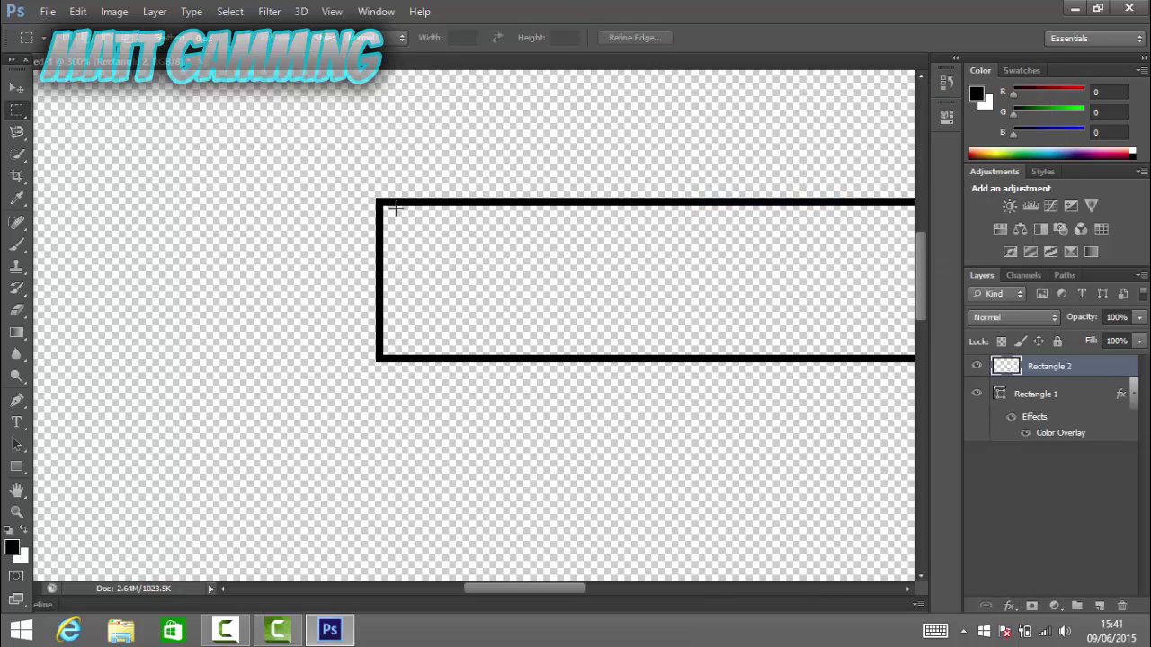
pyautogui.moveTo(396, 208); pyautogui.dragTo(352, 350)
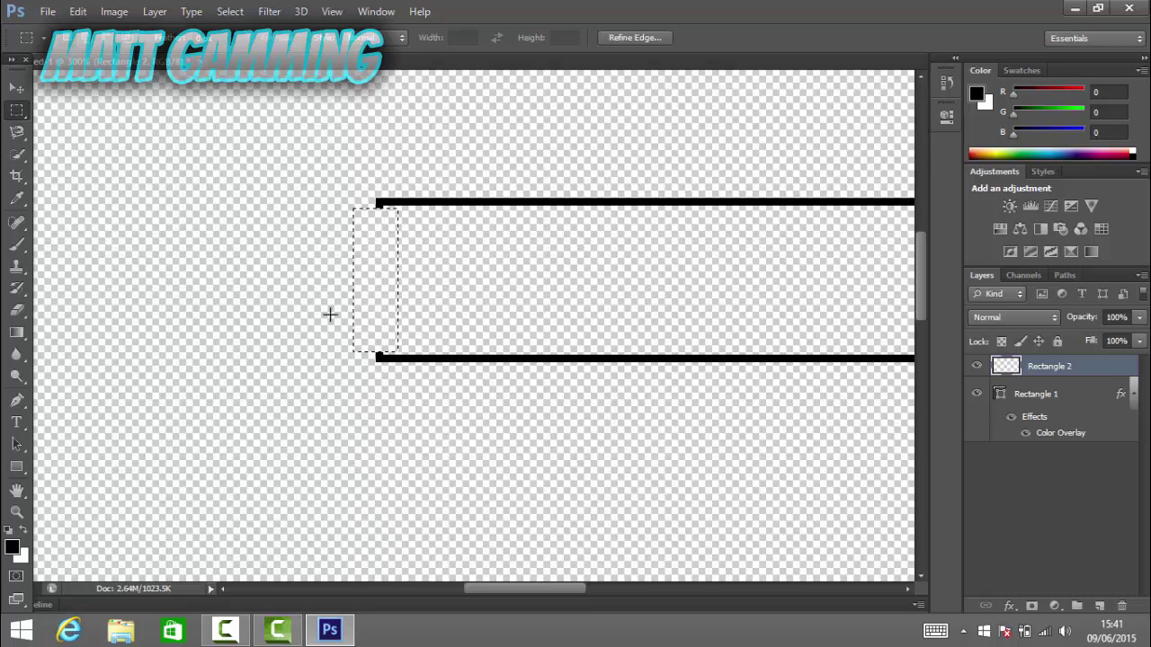
pyautogui.click(306, 274)
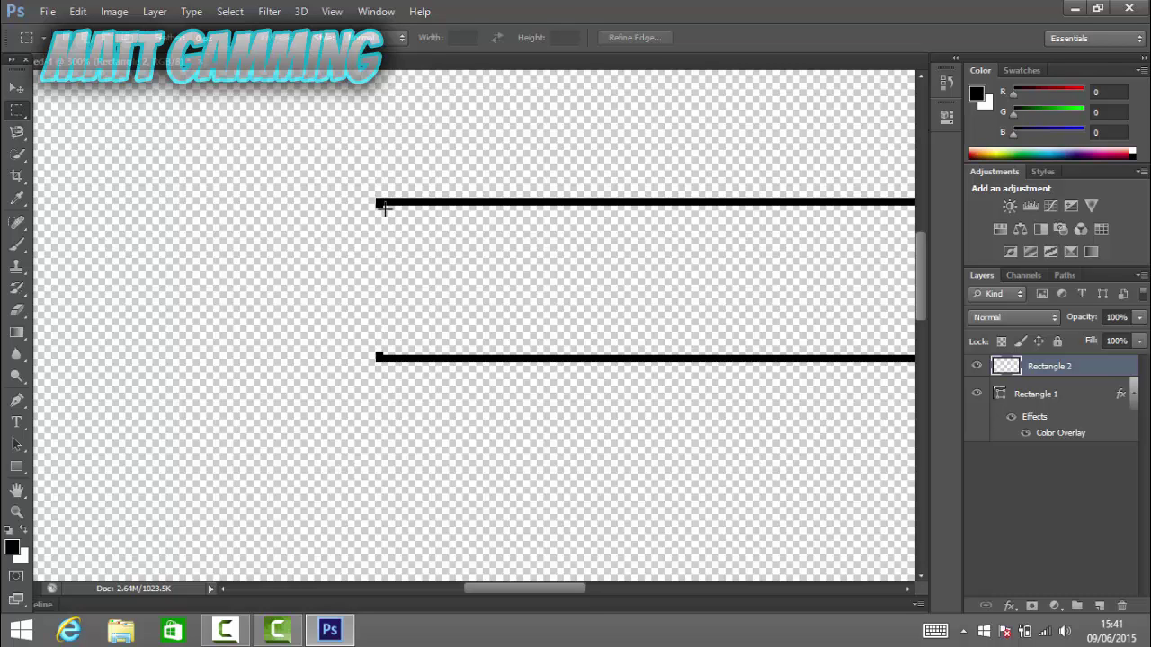
# Delete the leftover stroke pixels at the outline's open left end using a rectangular marquee selection, then deselect
pyautogui.moveTo(384, 208); pyautogui.dragTo(385, 221)
pyautogui.click(338, 213)
pyautogui.moveTo(397, 207); pyautogui.dragTo(368, 354)
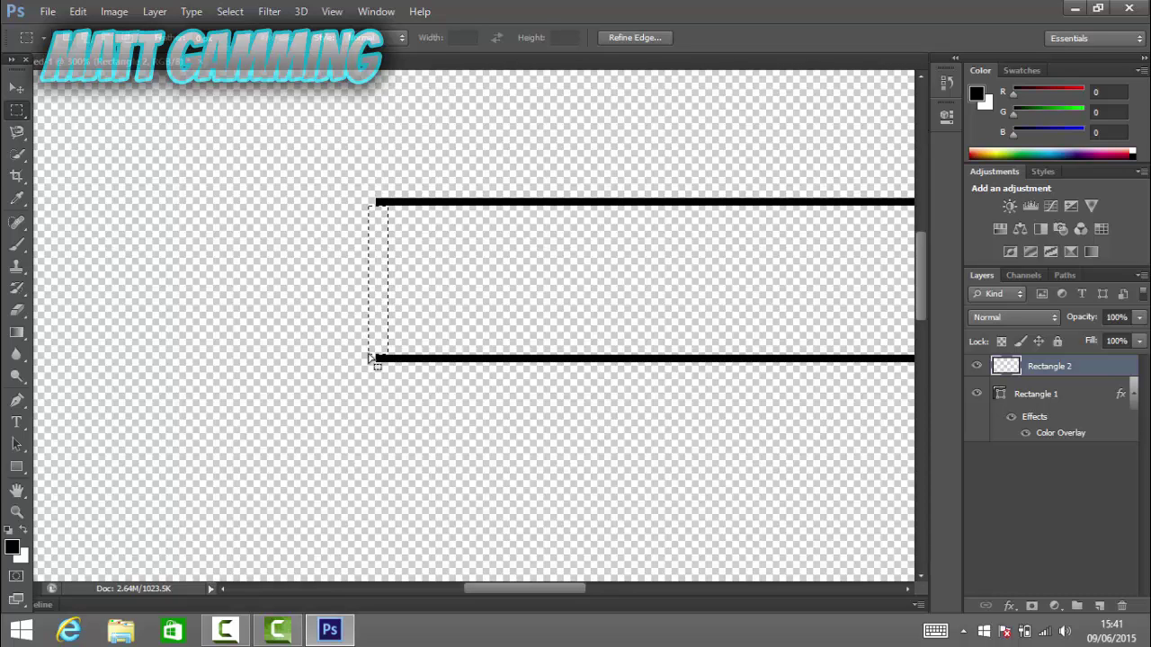
pyautogui.click(303, 312)
pyautogui.hotkey('alt', 'BackSpace')
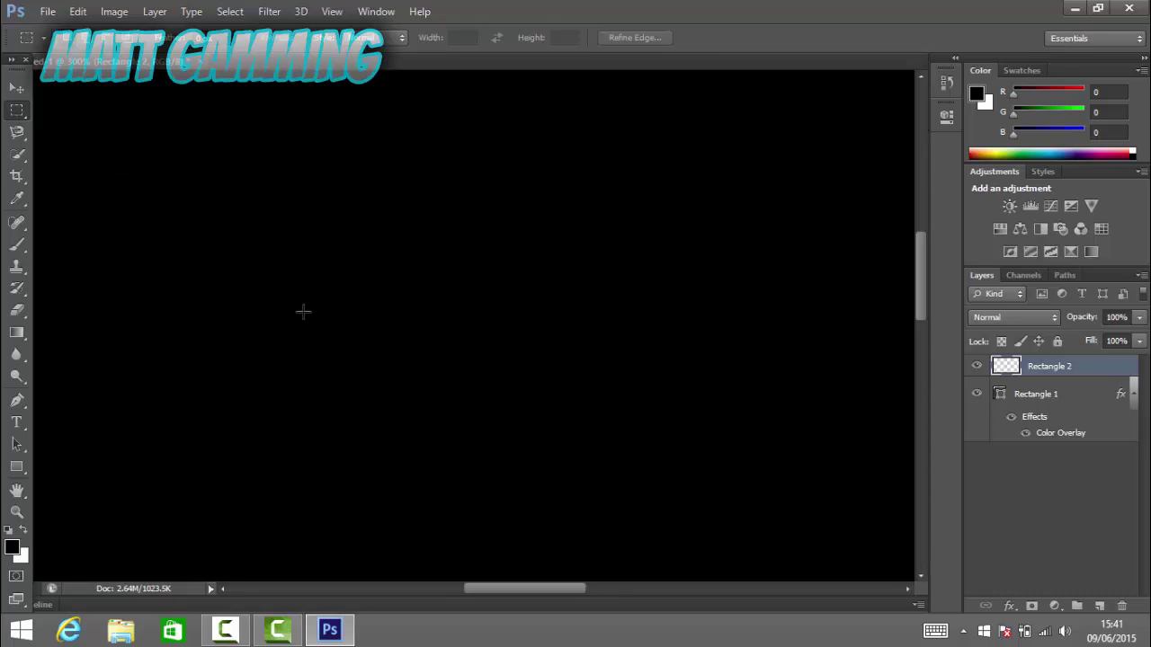
pyautogui.click(16, 87)
pyautogui.hotkey('ctrl', 'z')
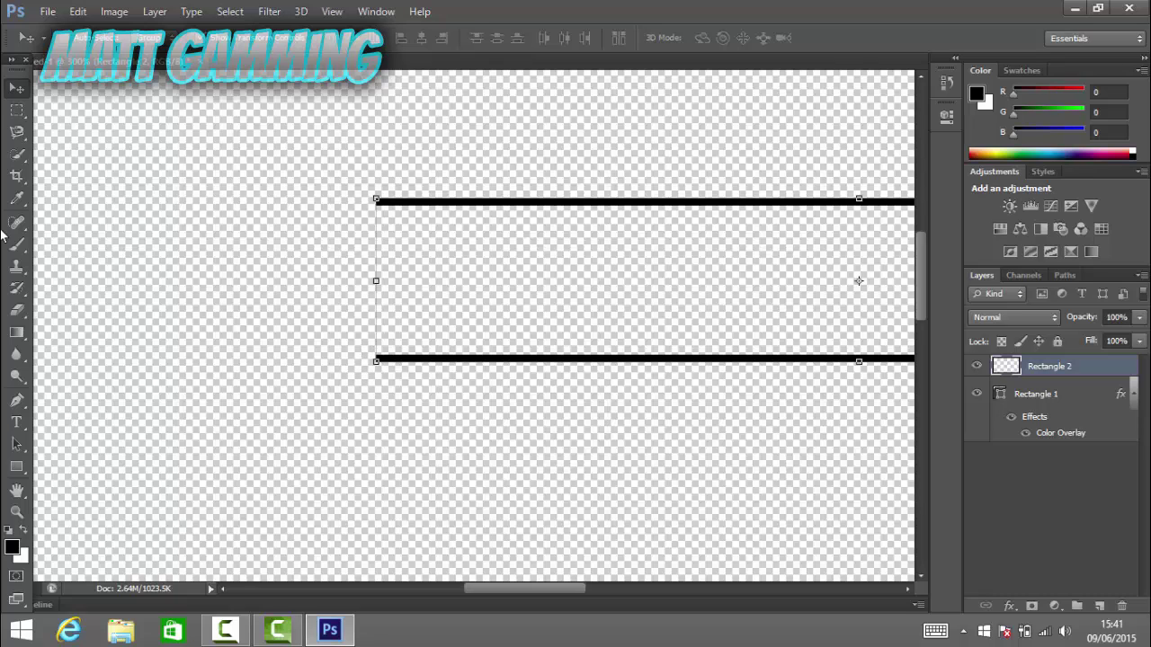
# Move the black outline over the blue bar so it frames the bar at the canvas's left edge
pyautogui.click(17, 512)
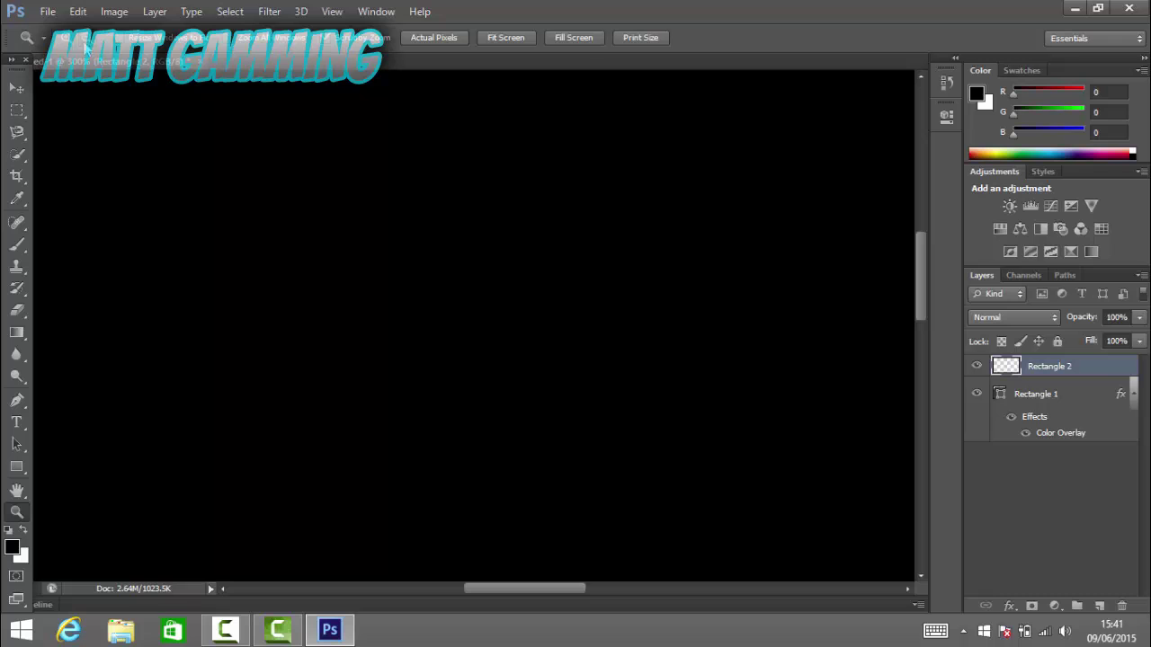
pyautogui.keyDown('alt'); pyautogui.click(384, 321); pyautogui.keyUp('alt')
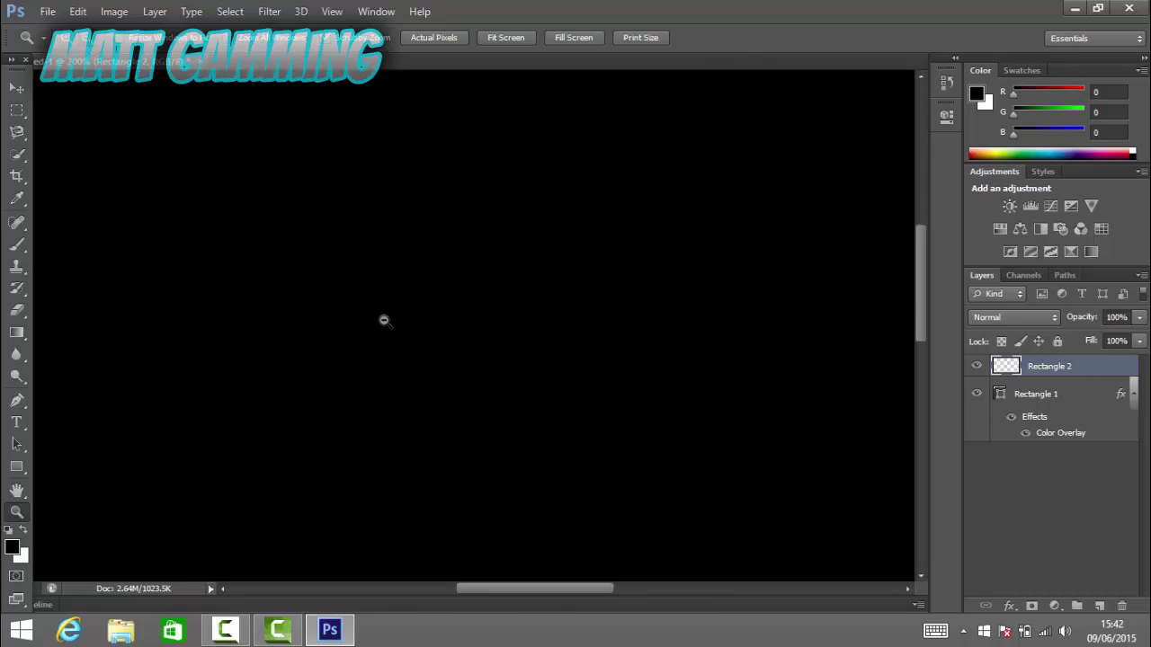
pyautogui.keyDown('alt'); pyautogui.click(384, 321); pyautogui.keyUp('alt')
pyautogui.keyDown('alt'); pyautogui.click(384, 321); pyautogui.keyUp('alt')
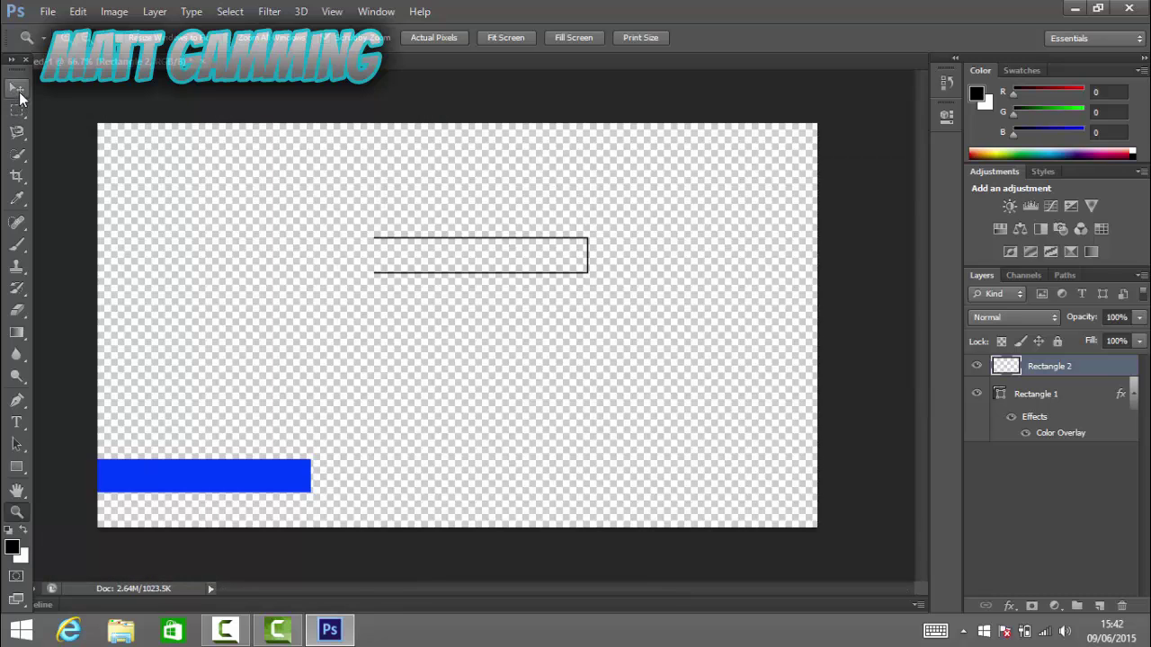
pyautogui.click(18, 90)
pyautogui.moveTo(427, 267); pyautogui.dragTo(163, 486)
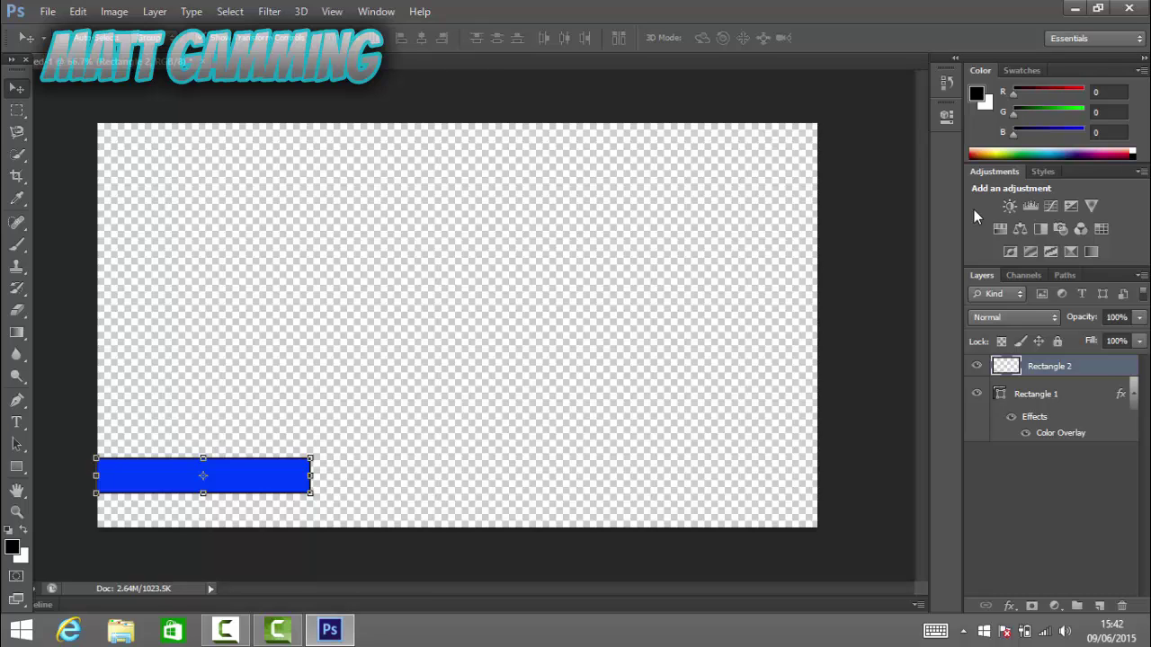
# Add the white text "like for mor" in the Aldo the Apache font and position it inside the blue bar
pyautogui.click(18, 423)
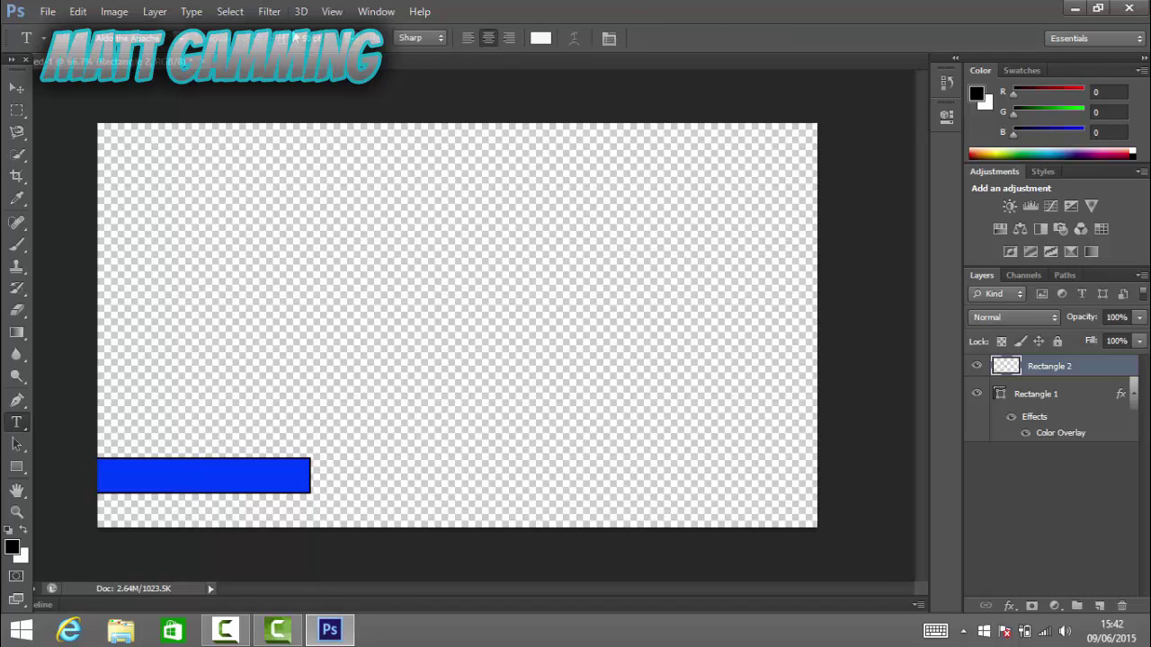
pyautogui.click(206, 473)
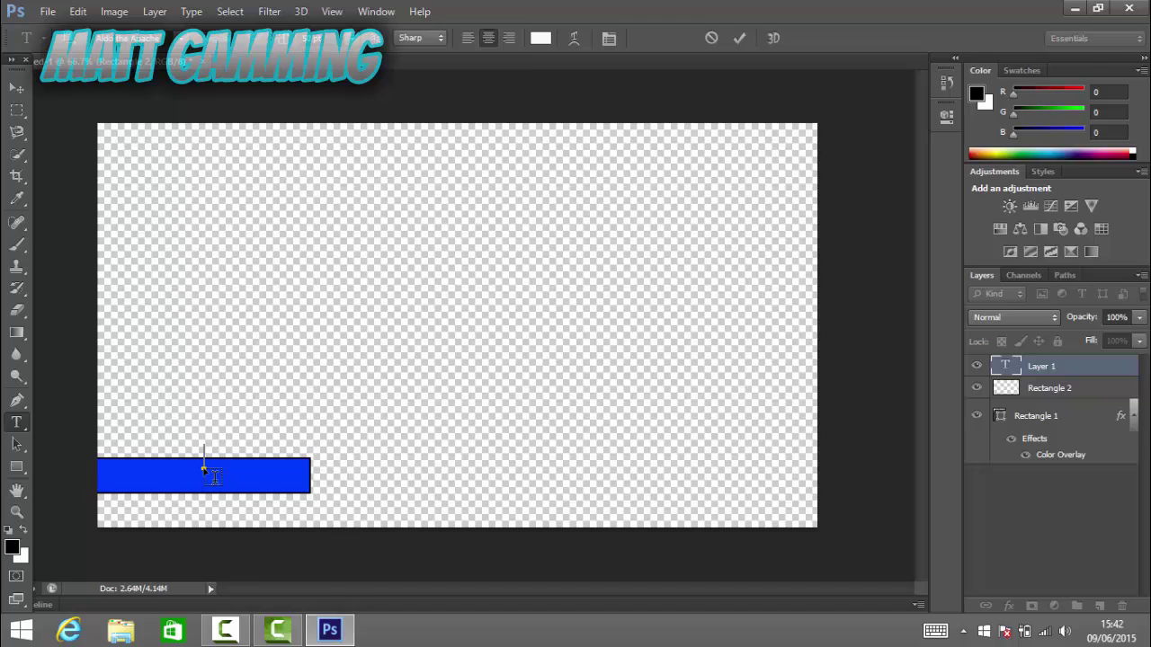
pyautogui.write('U')
pyautogui.write('et')
pyautogui.write('e')
pyautogui.write(' FOR MOR')
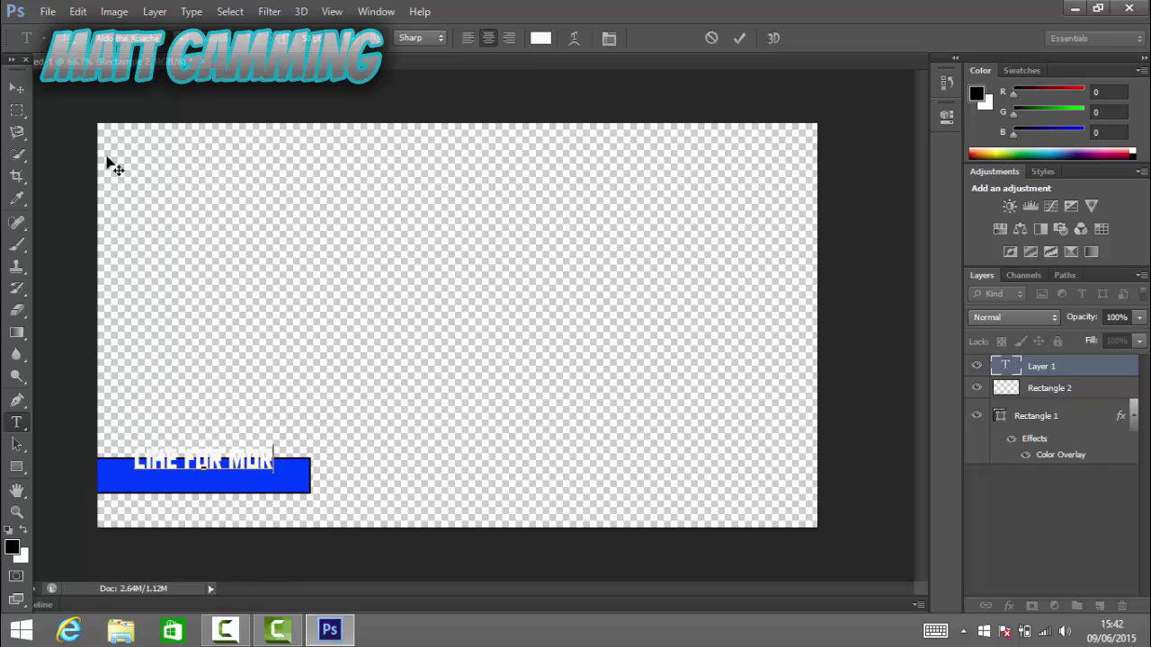
pyautogui.click(16, 87)
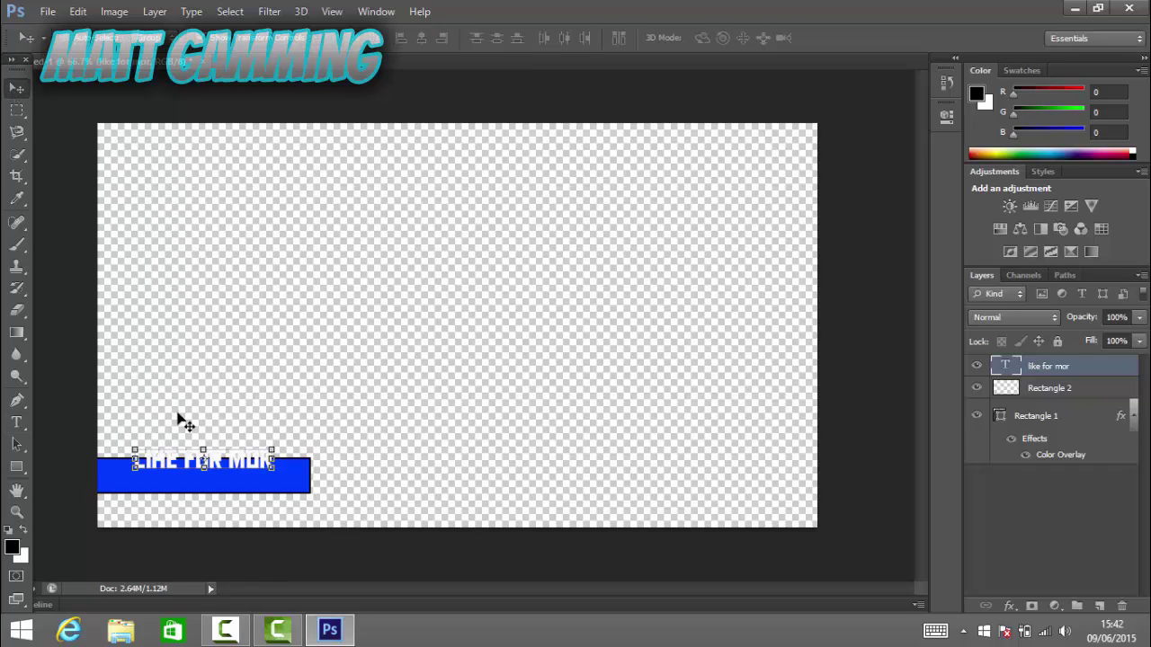
pyautogui.moveTo(183, 465); pyautogui.dragTo(167, 484)
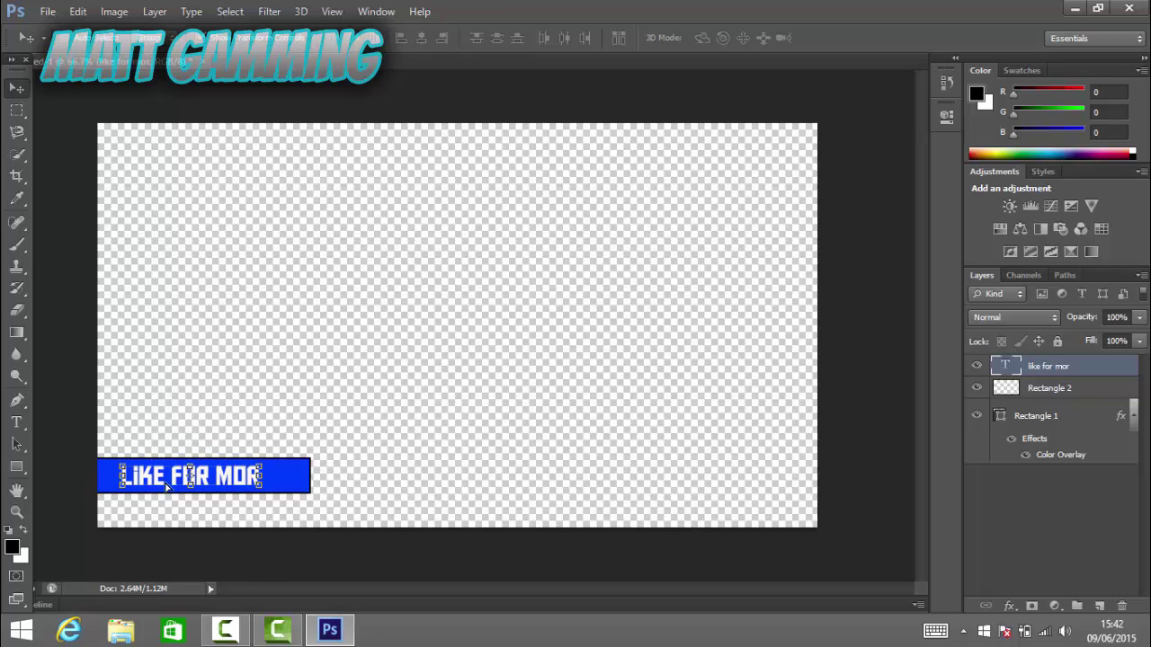
# Give the text layer a black Drop Shadow with 100% opacity, 0 px distance, 22% spread and 22 px size
pyautogui.rightClick(1048, 371)
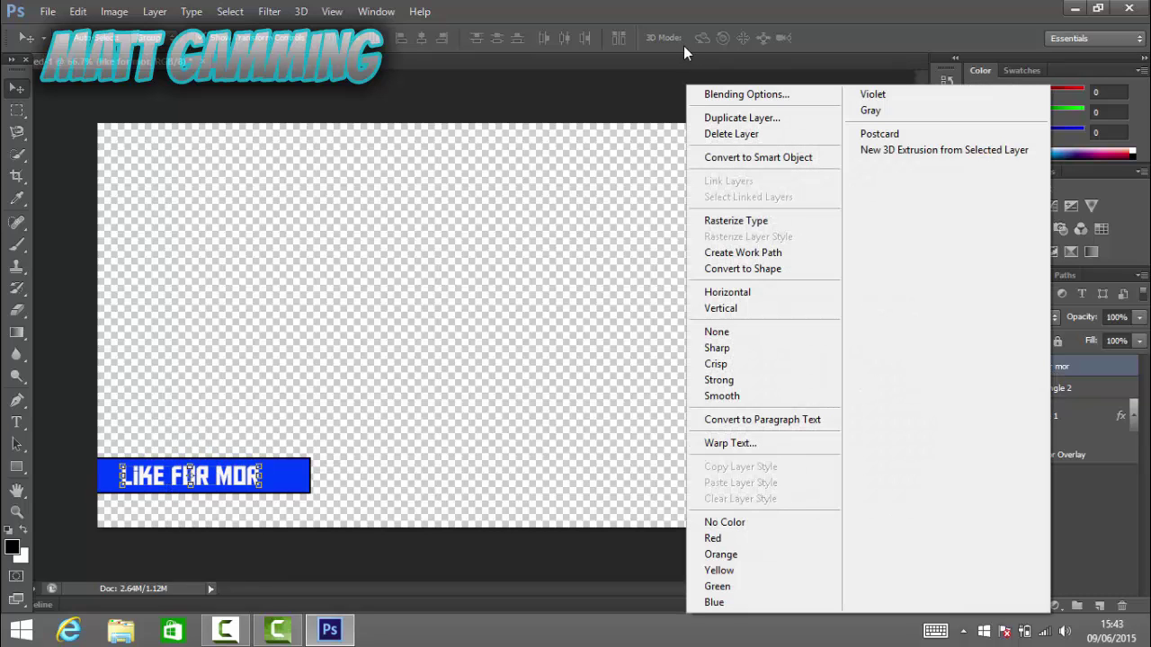
pyautogui.click(727, 94)
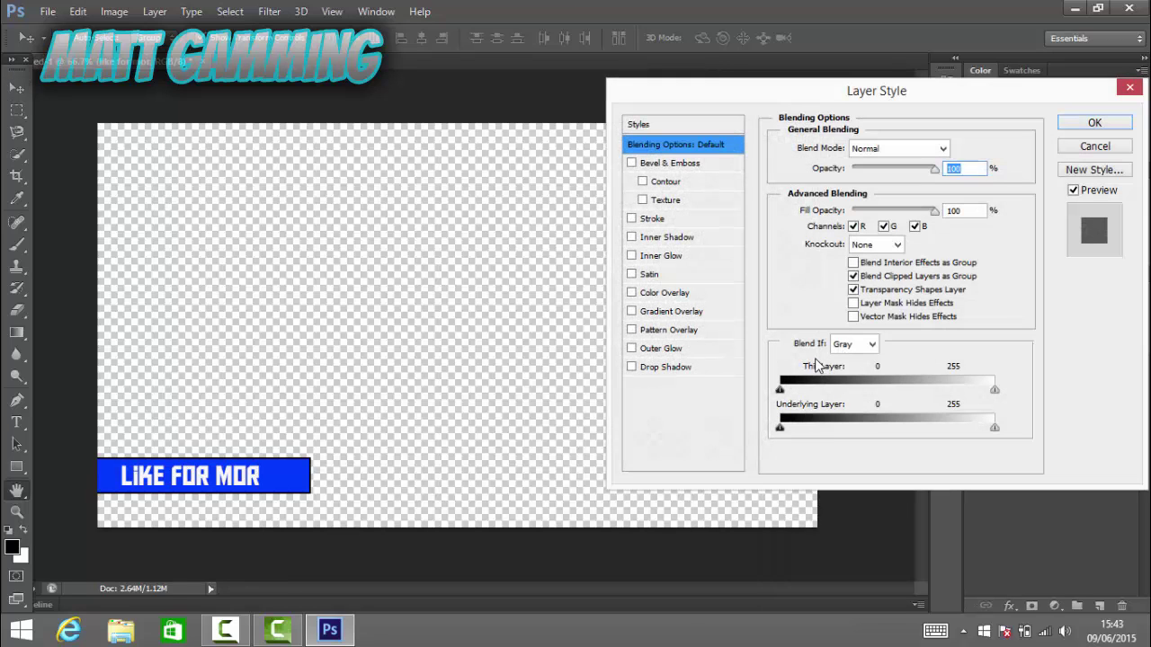
pyautogui.click(659, 367)
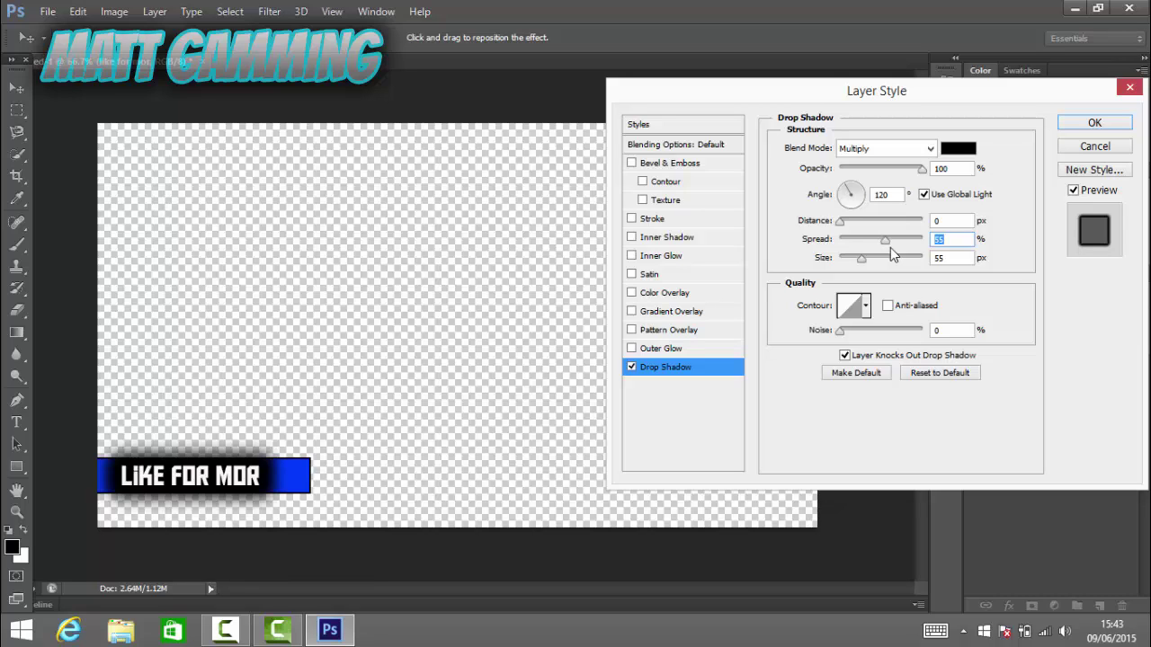
pyautogui.write('22')
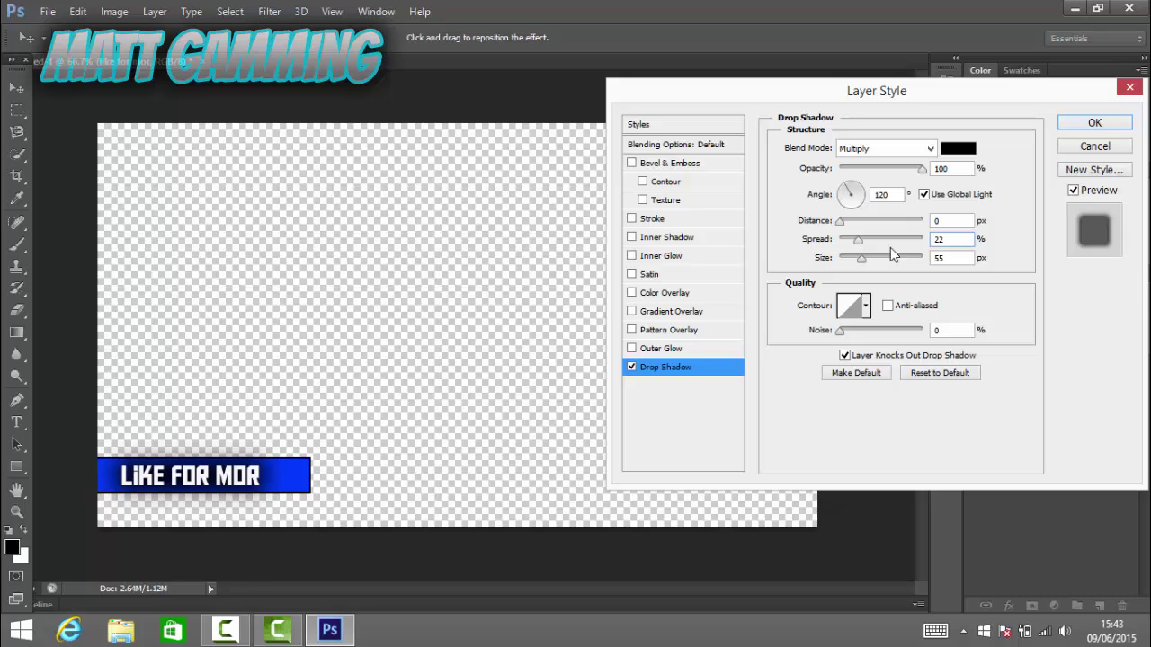
pyautogui.click(949, 257)
pyautogui.press('BackSpace')
pyautogui.press('BackSpace')
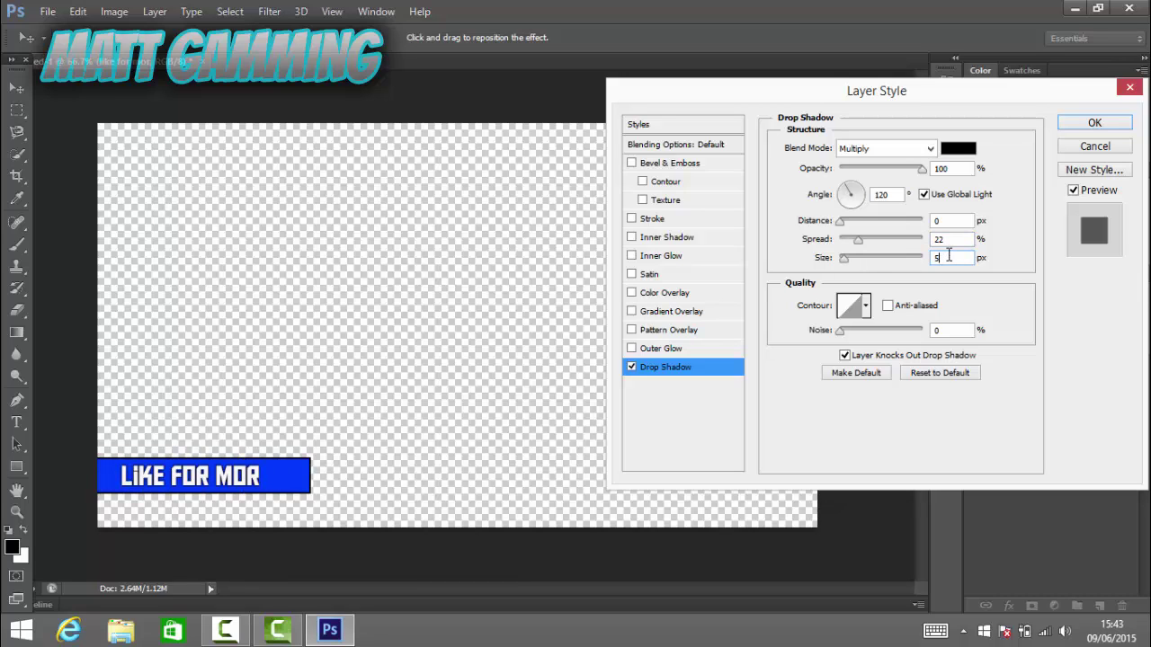
pyautogui.write('22')
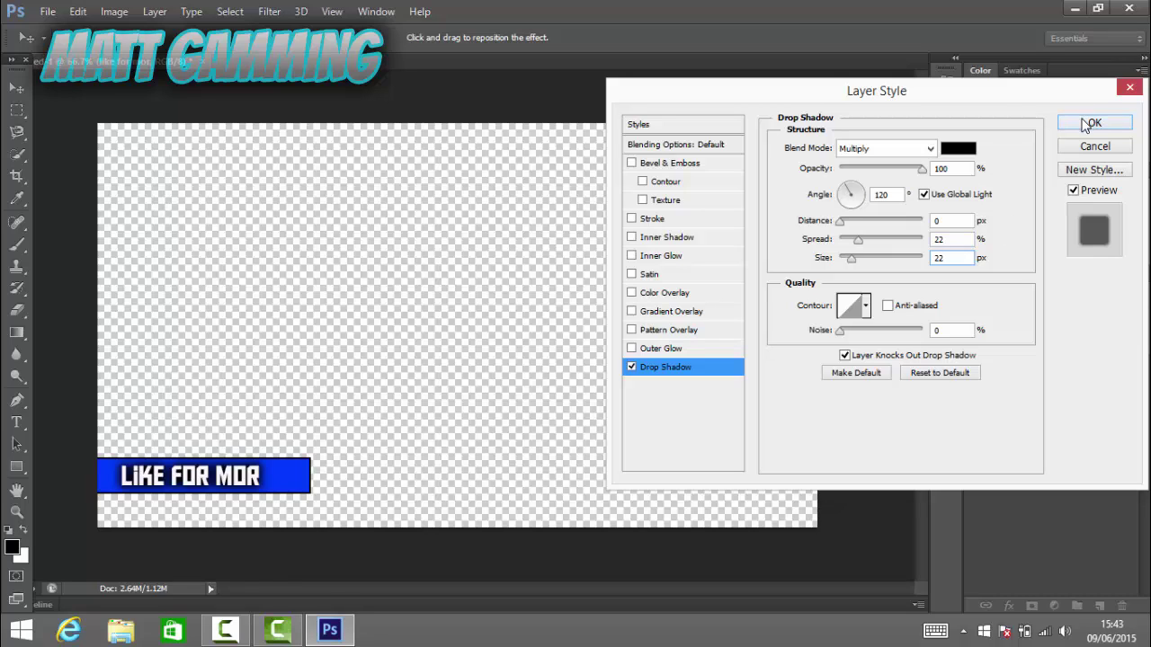
# Add a linear black-to-white Gradient Overlay at 40% opacity to the text and apply the layer style
pyautogui.click(655, 312)
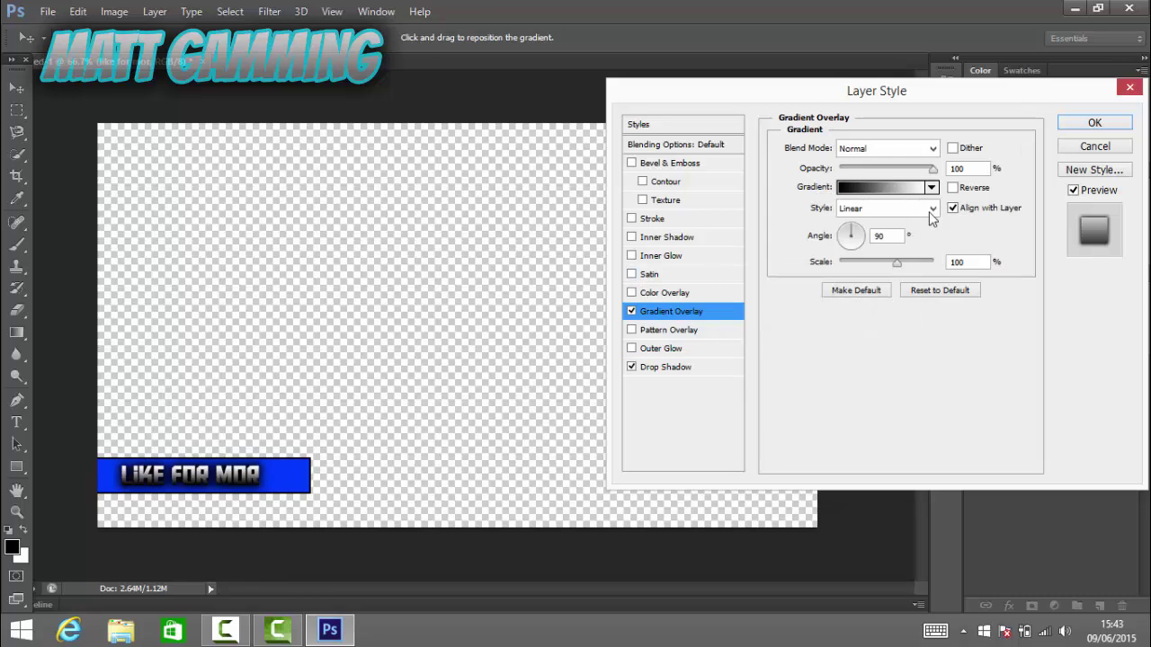
pyautogui.moveTo(963, 169); pyautogui.dragTo(941, 169)
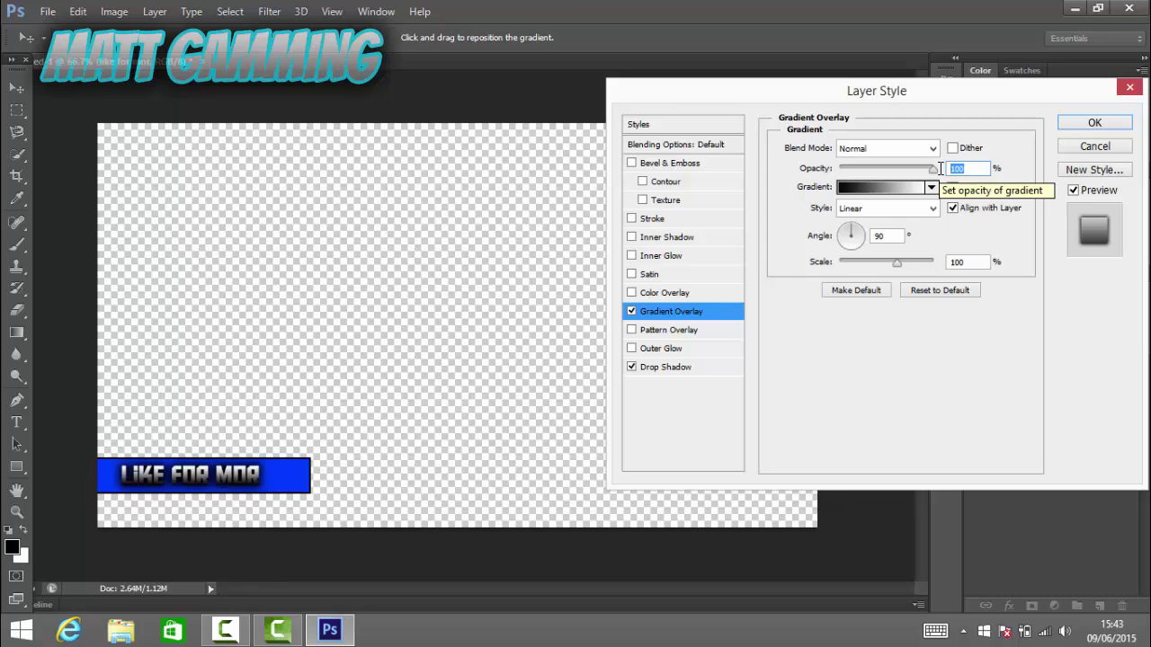
pyautogui.write('40')
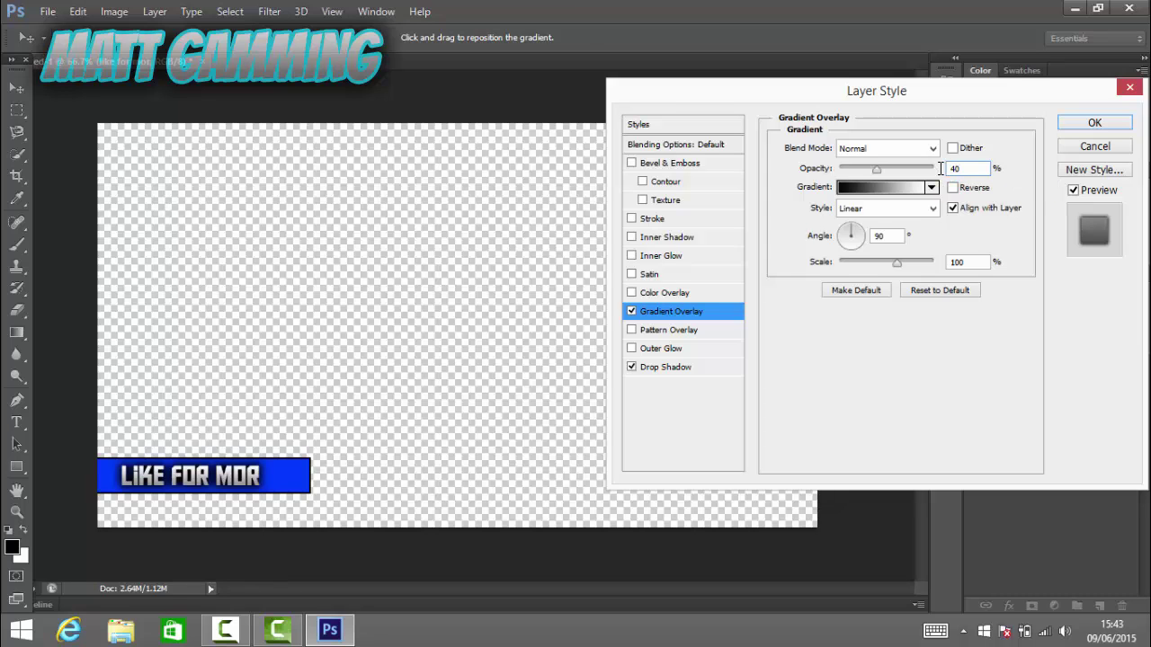
pyautogui.press('Return')
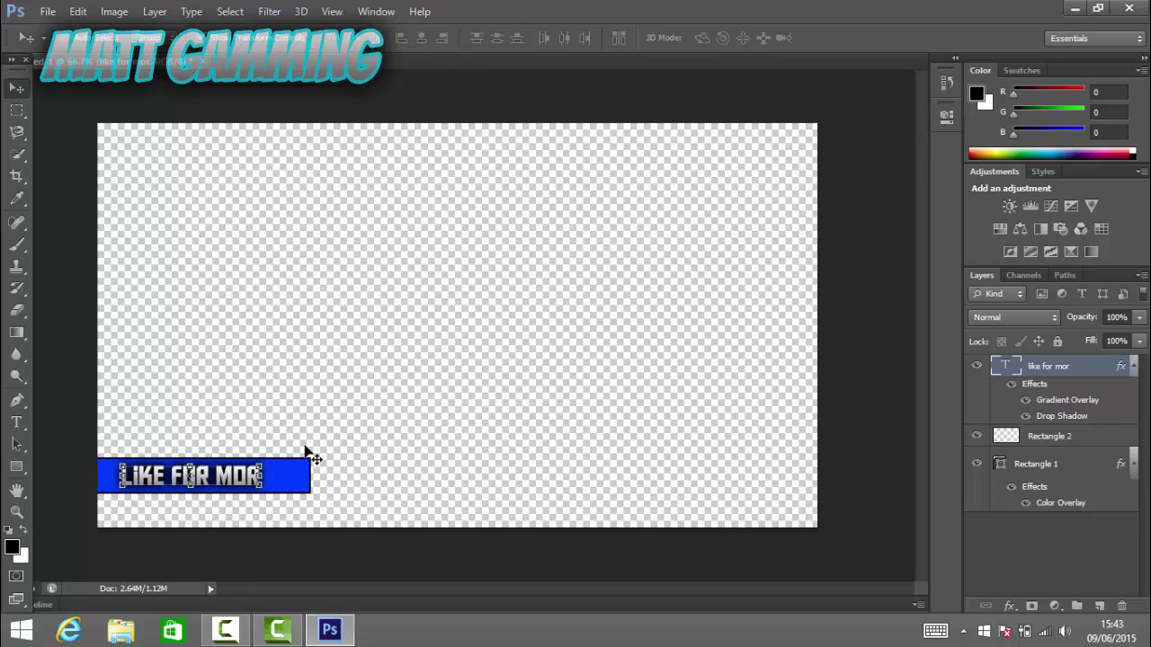
# Start placing an image and browse to the video overlay pack folder inside New folder in the Documents library
pyautogui.click(42, 12)
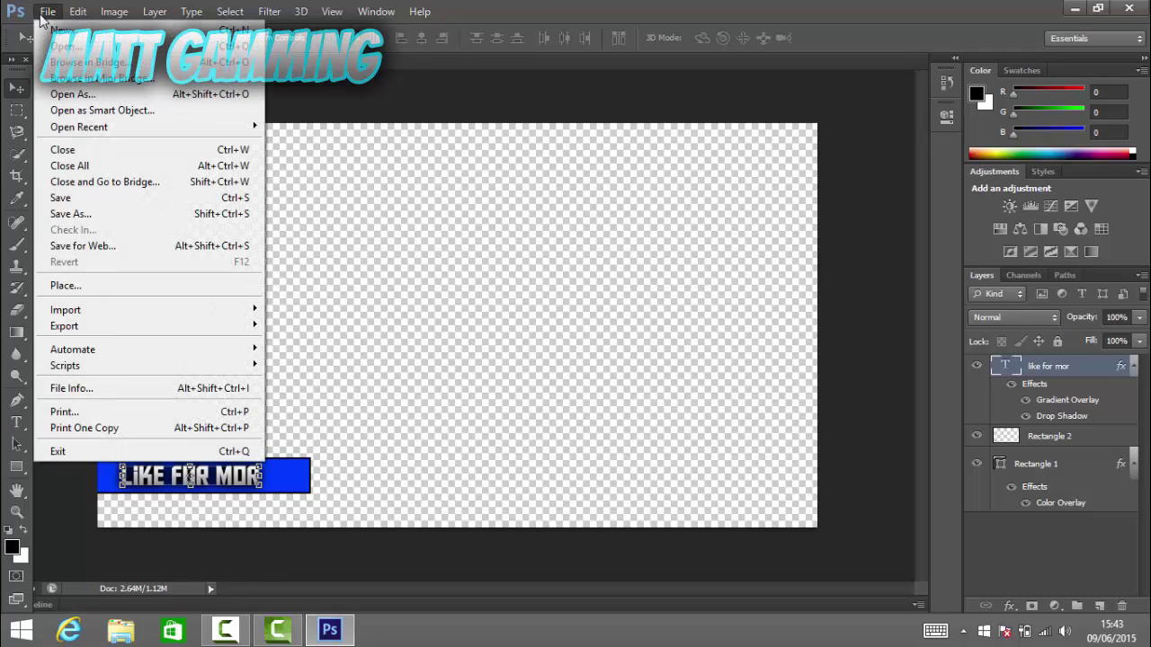
pyautogui.click(115, 288)
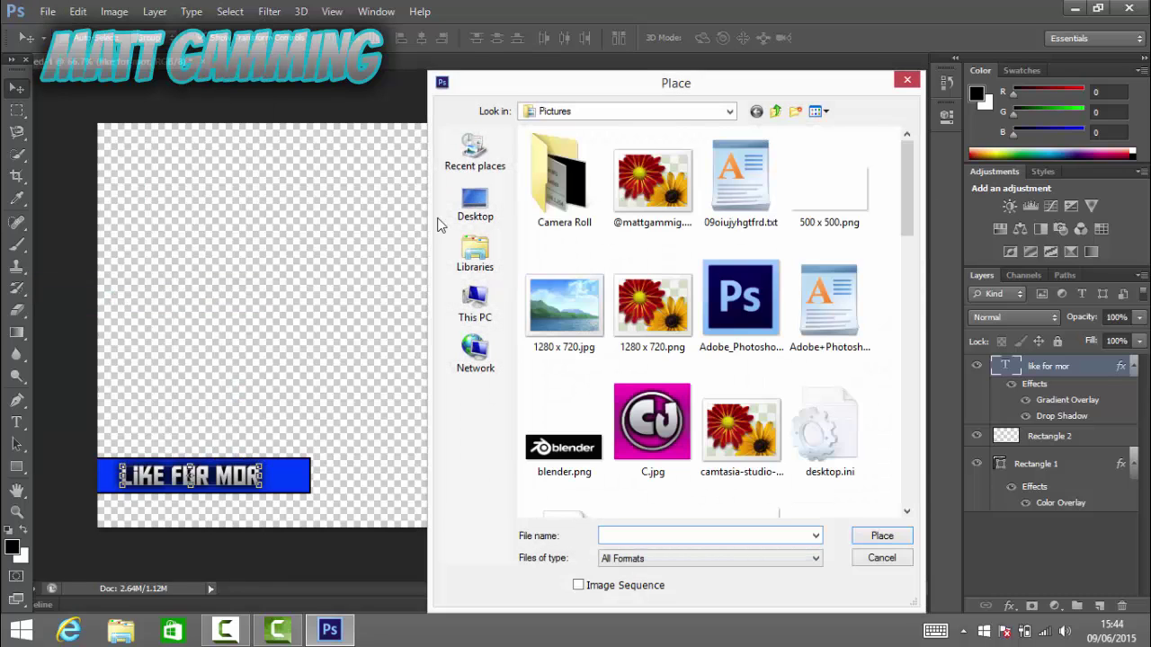
pyautogui.click(476, 258)
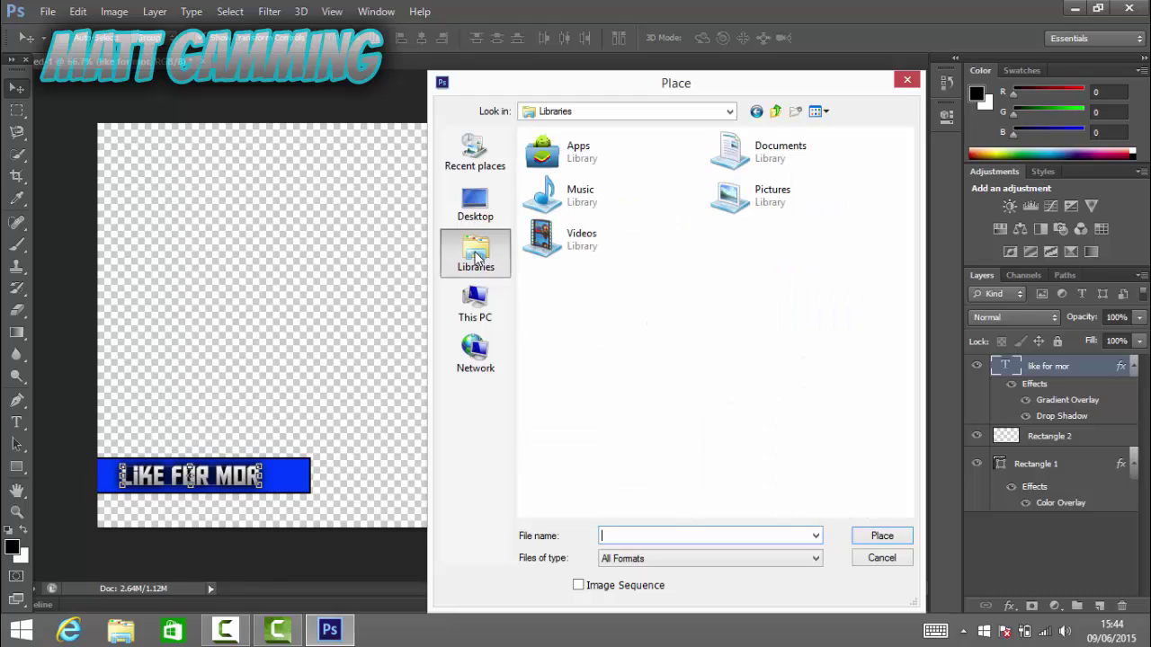
pyautogui.doubleClick(767, 145)
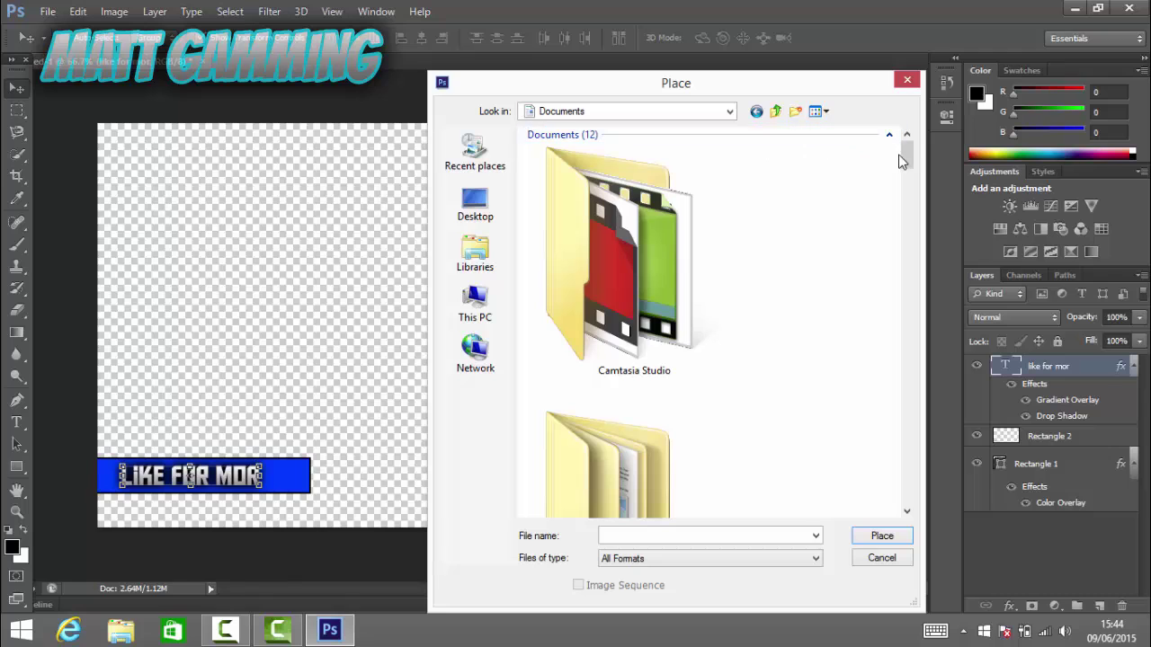
pyautogui.moveTo(905, 160); pyautogui.dragTo(880, 214)
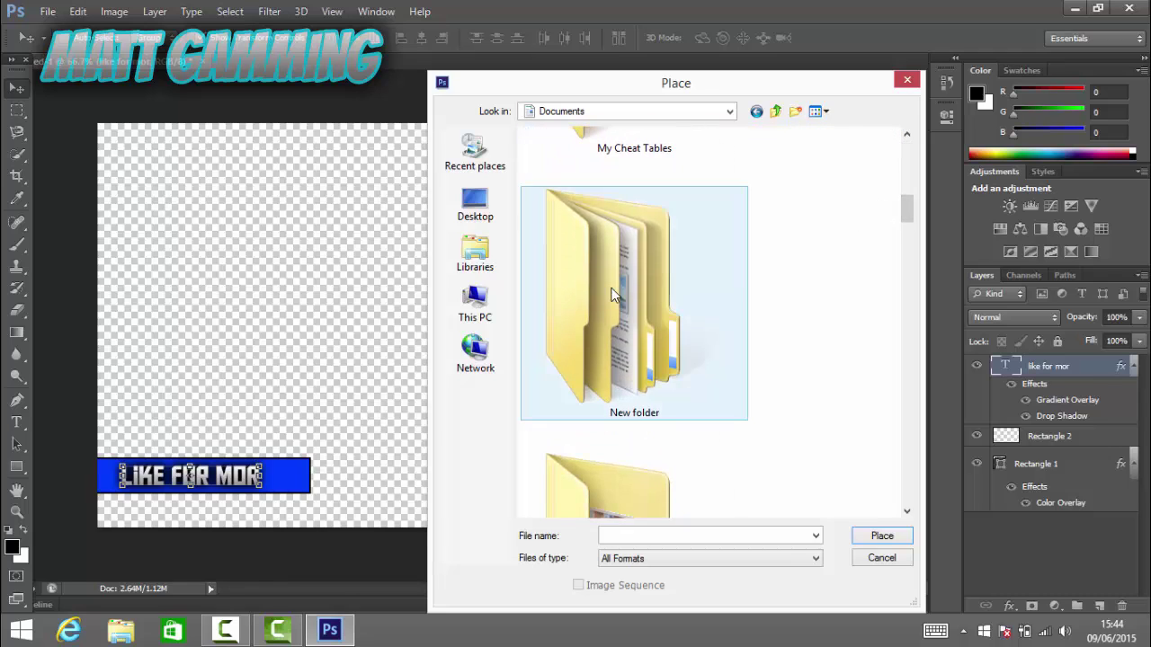
pyautogui.doubleClick(611, 299)
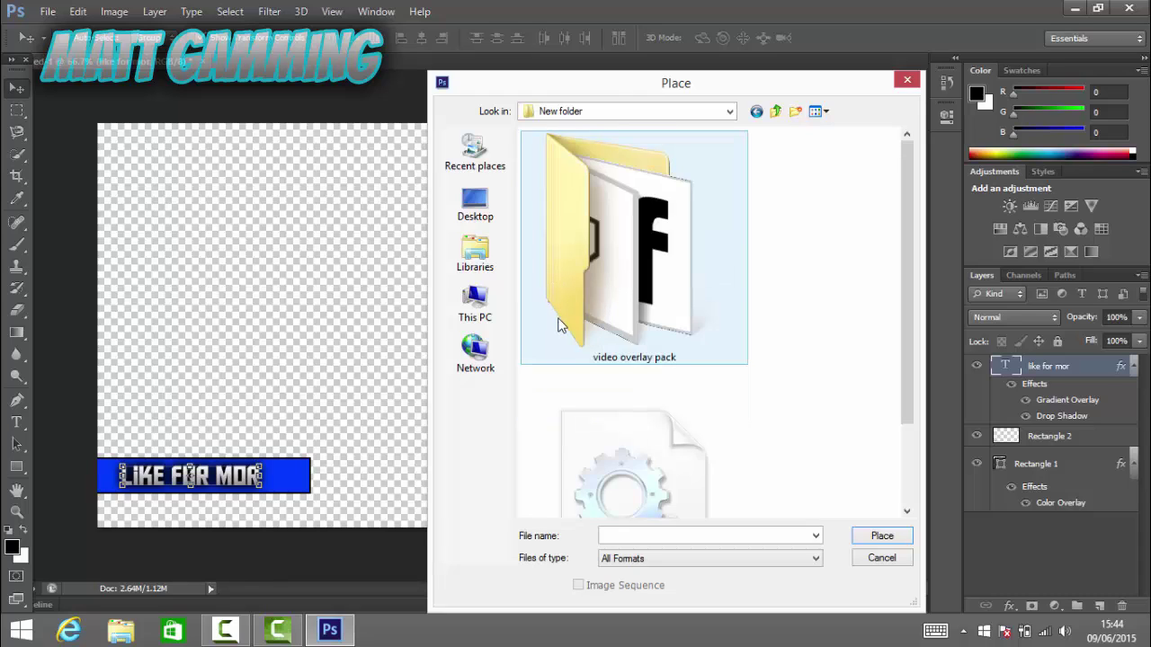
pyautogui.click(601, 250)
pyautogui.doubleClick(601, 249)
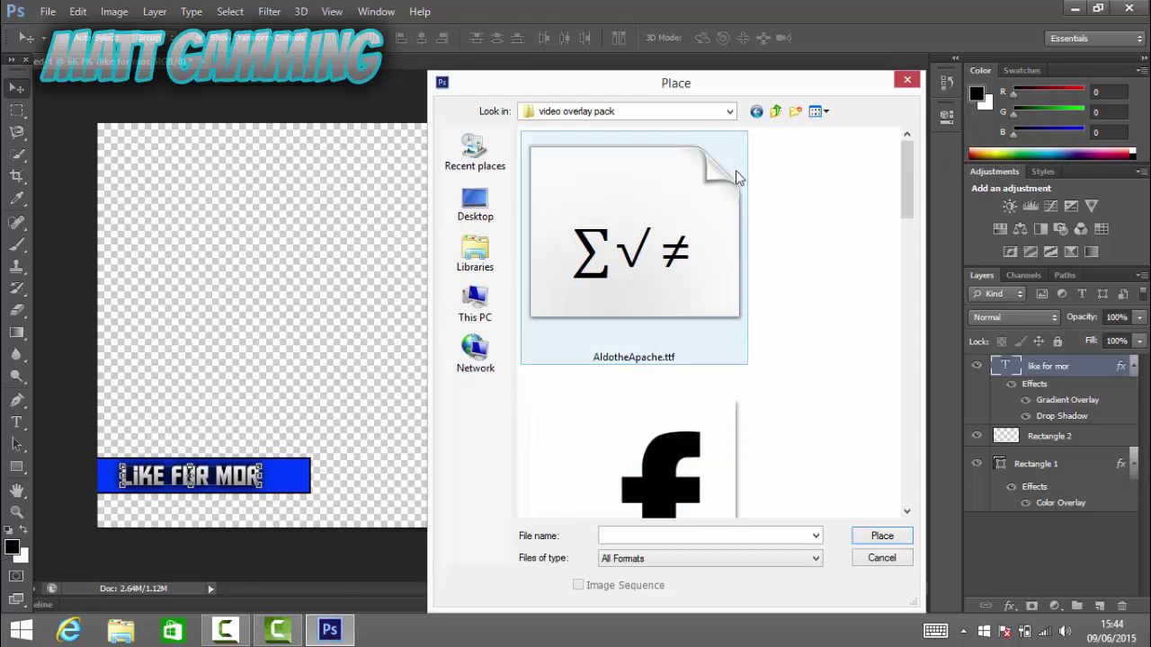
# Place Thumb.png on the canvas and move it over the blue bar's right end, beside the text
pyautogui.moveTo(911, 190); pyautogui.dragTo(908, 233)
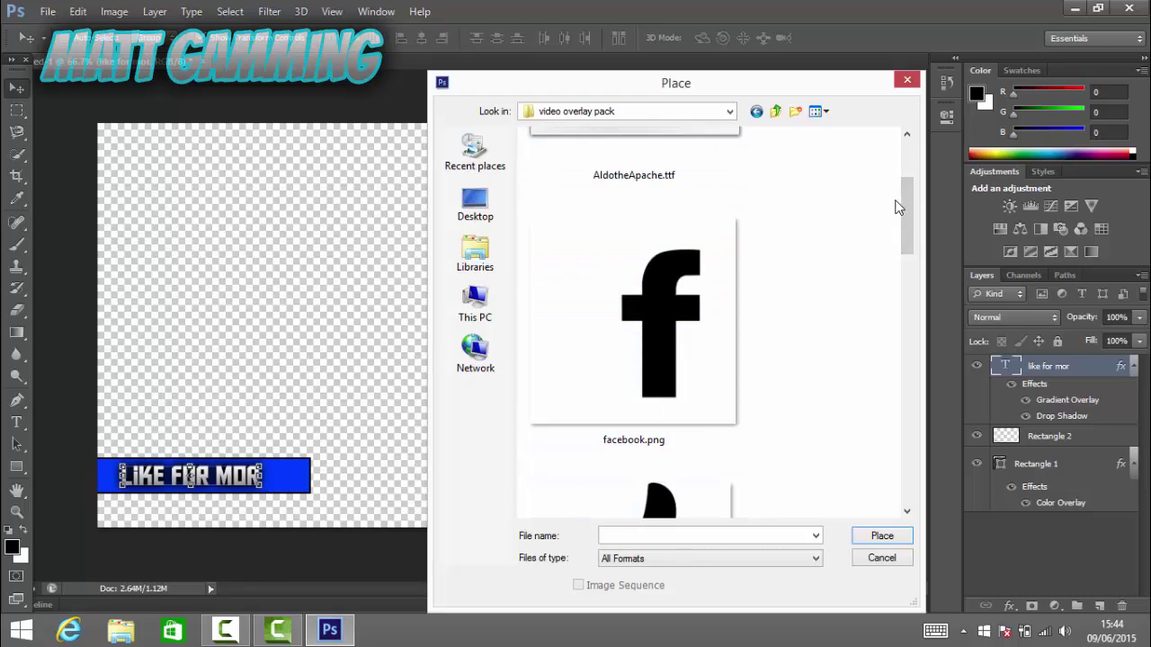
pyautogui.moveTo(905, 200); pyautogui.dragTo(887, 481)
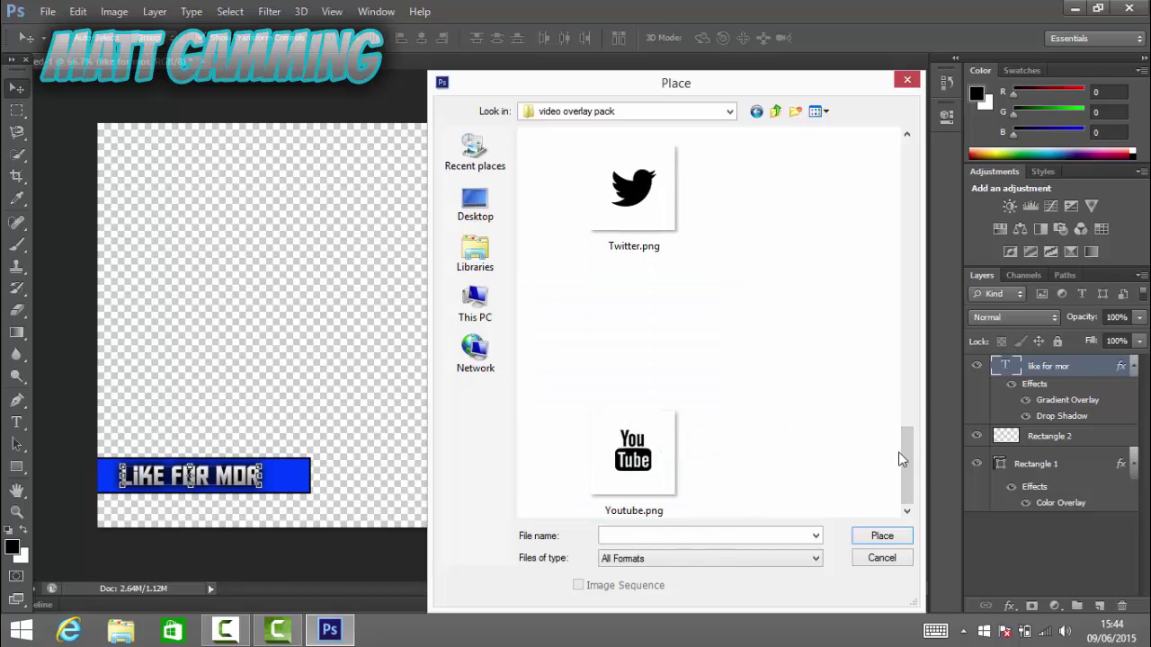
pyautogui.moveTo(906, 456); pyautogui.dragTo(886, 257)
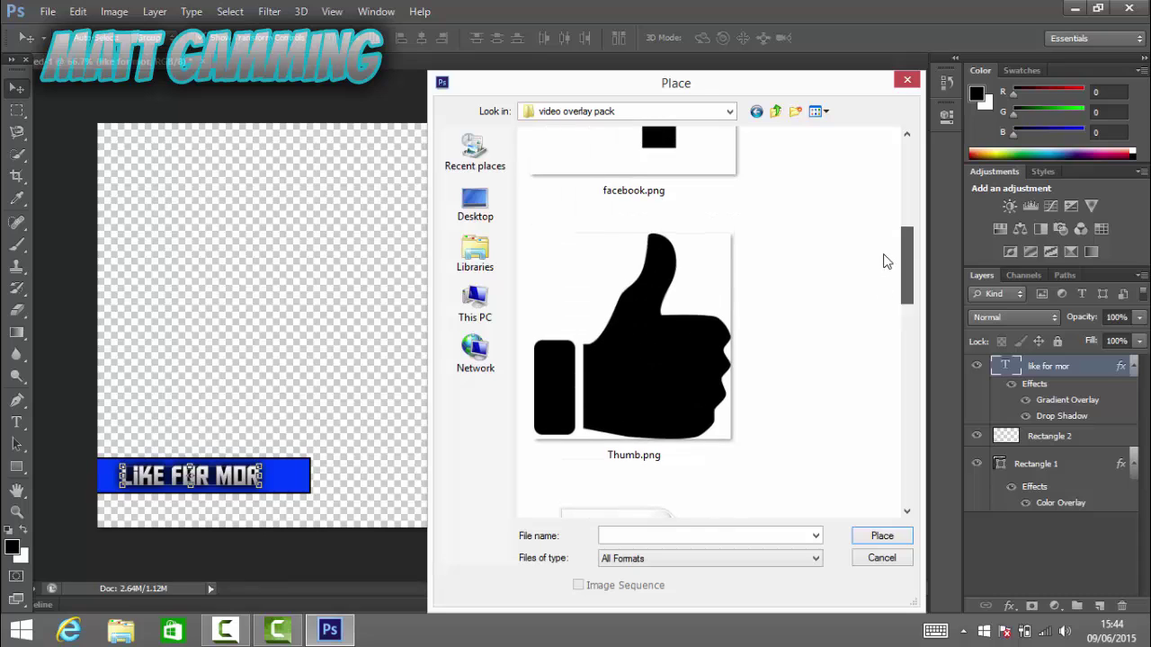
pyautogui.doubleClick(584, 359)
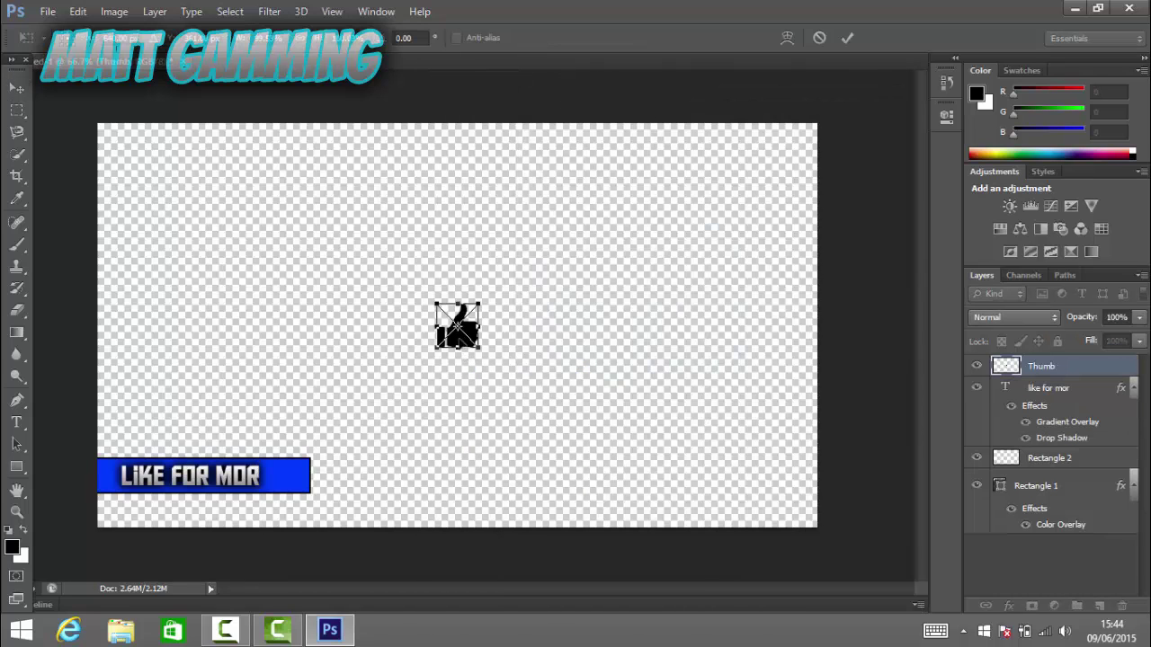
pyautogui.moveTo(458, 349); pyautogui.dragTo(289, 468)
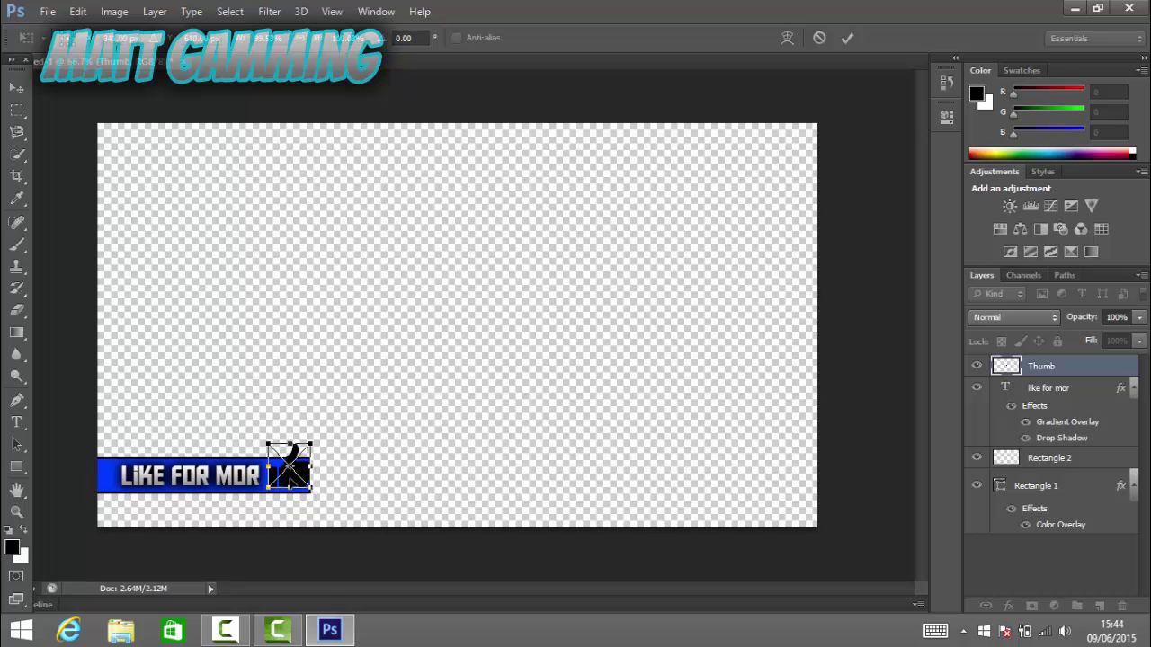
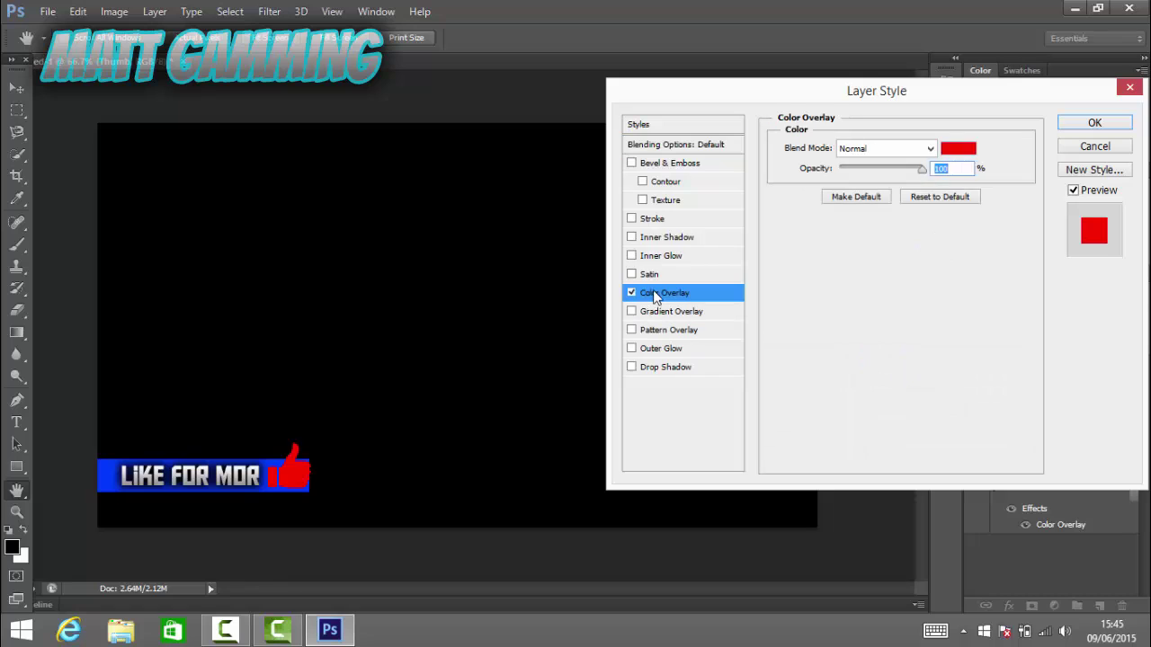
# Try several hues for the thumb icon's Color Overlay and set it to blue #002aff
pyautogui.click(968, 149)
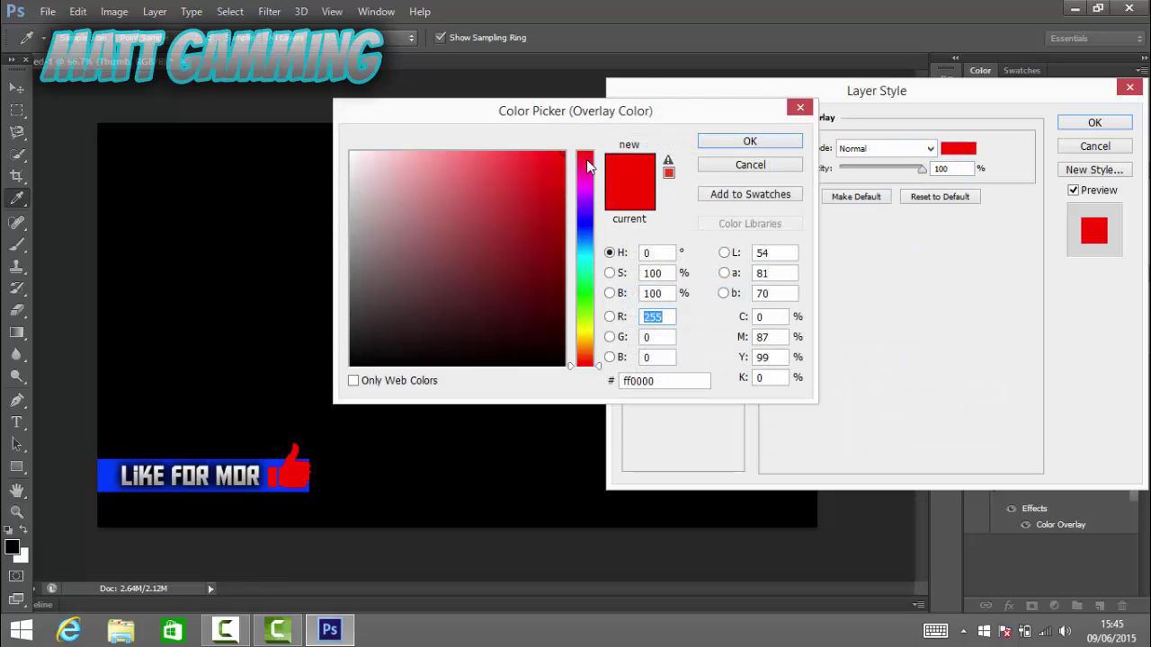
pyautogui.click(586, 259)
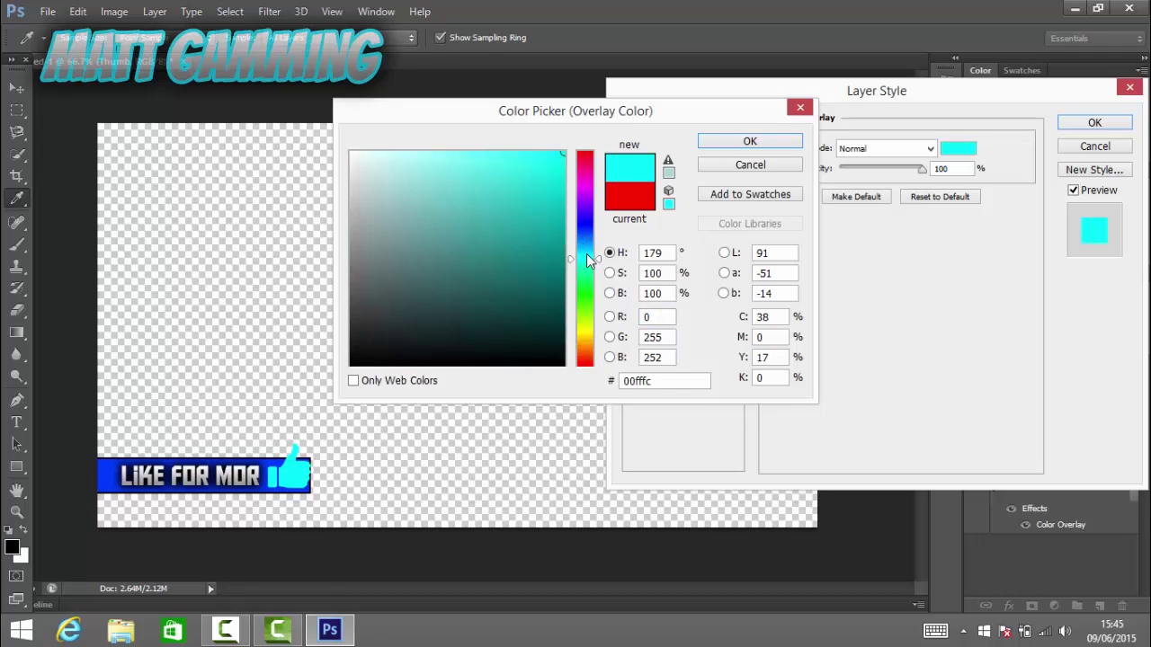
pyautogui.click(586, 255)
pyautogui.click(588, 245)
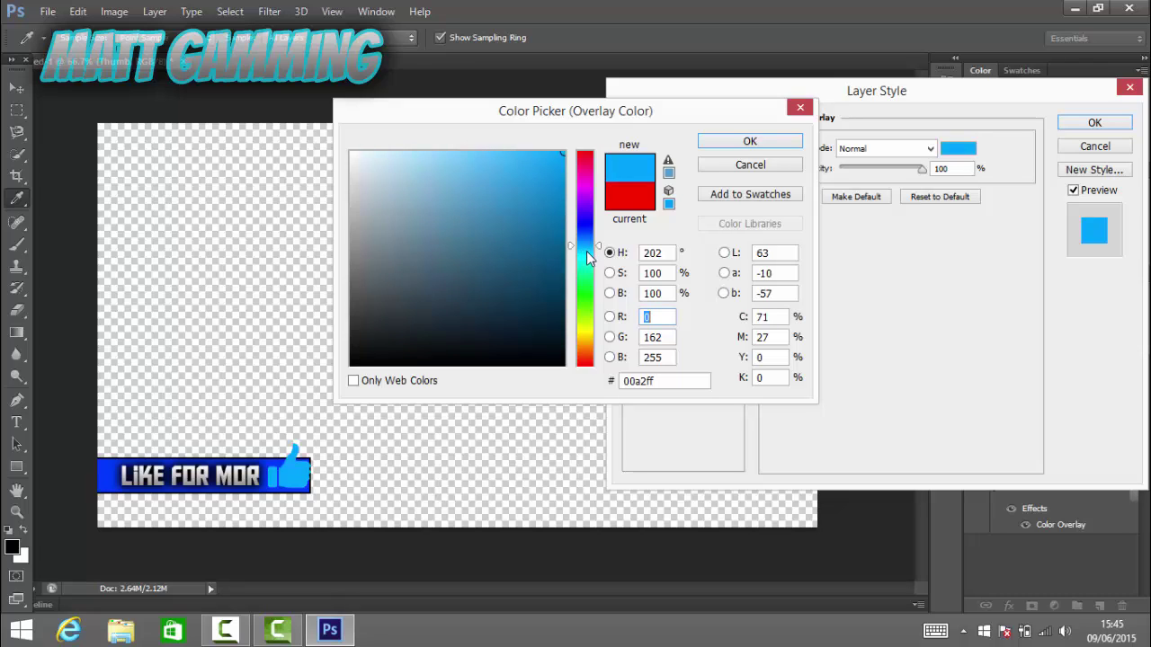
pyautogui.click(587, 252)
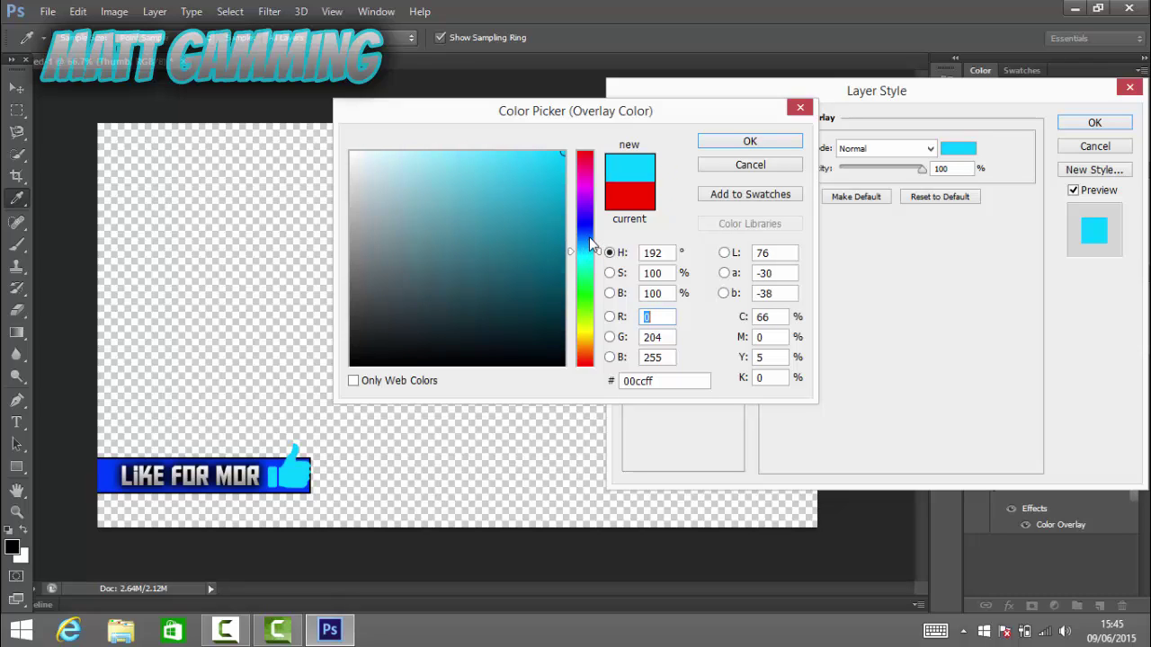
pyautogui.click(590, 238)
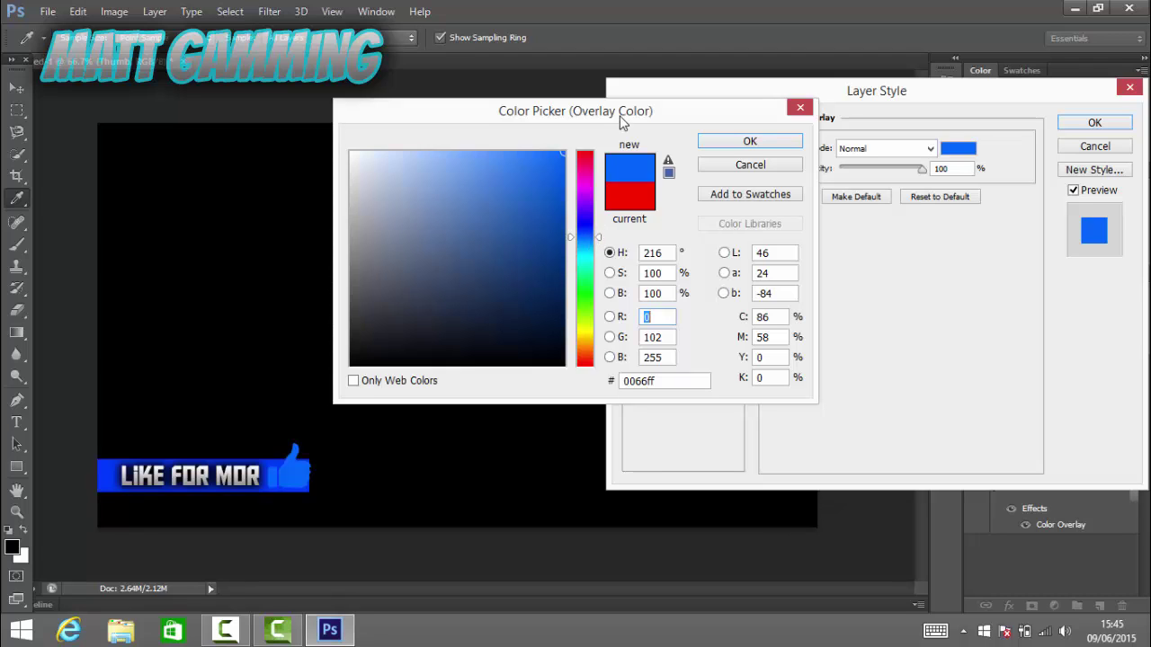
pyautogui.click(584, 200)
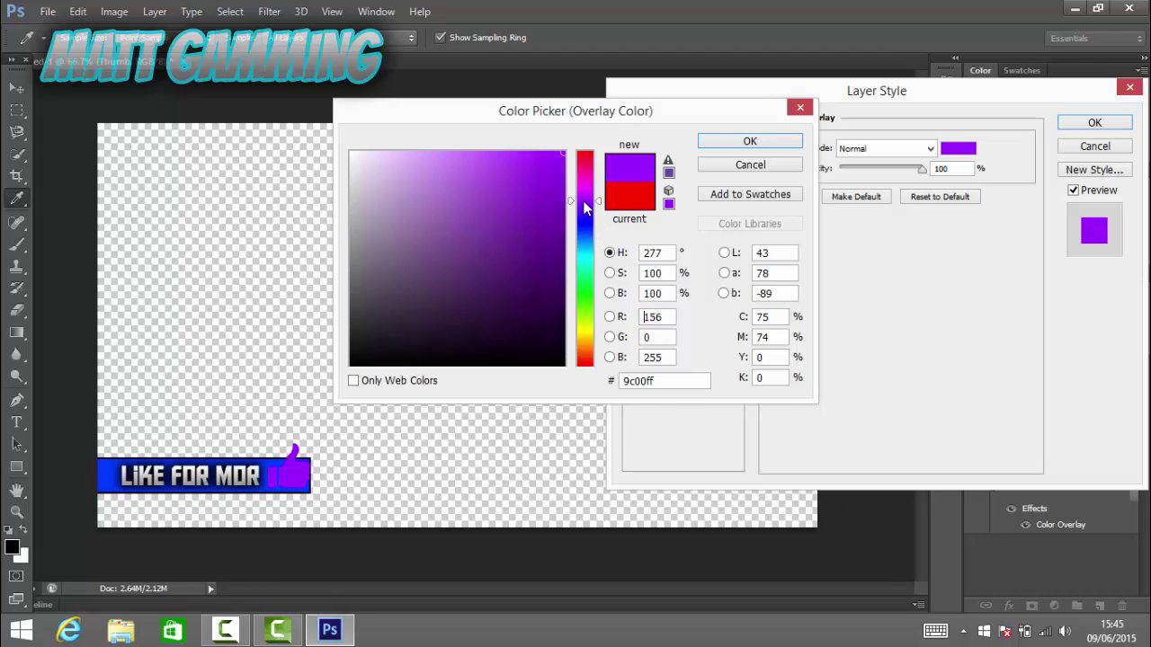
pyautogui.click(587, 209)
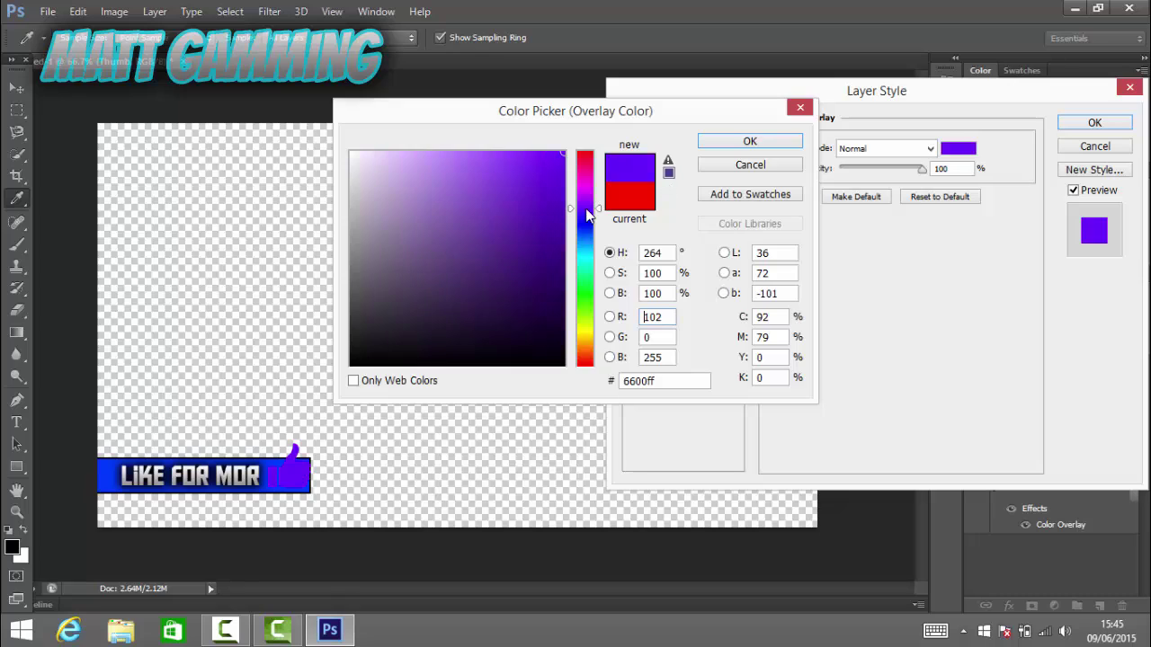
pyautogui.click(584, 218)
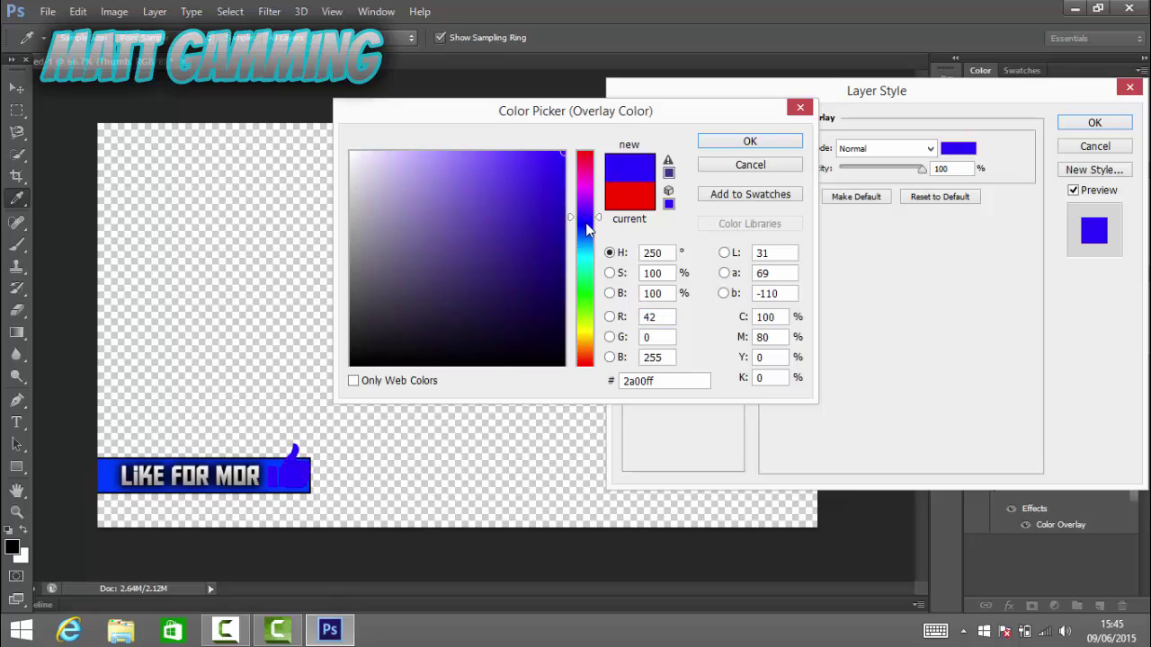
pyautogui.click(591, 226)
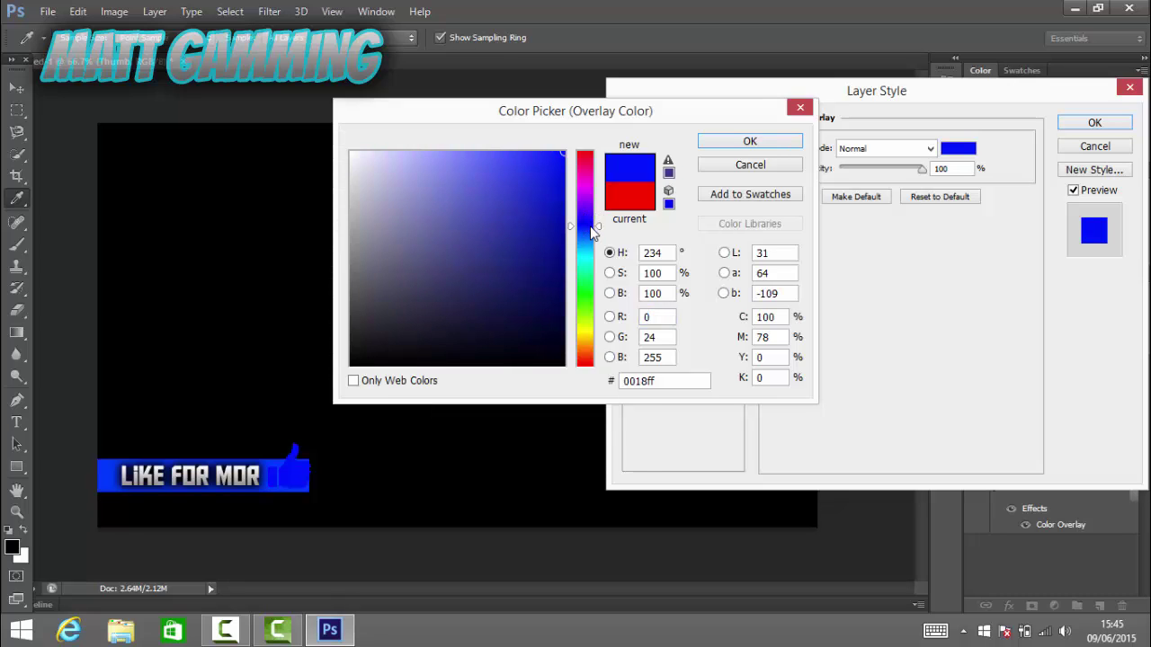
pyautogui.click(585, 233)
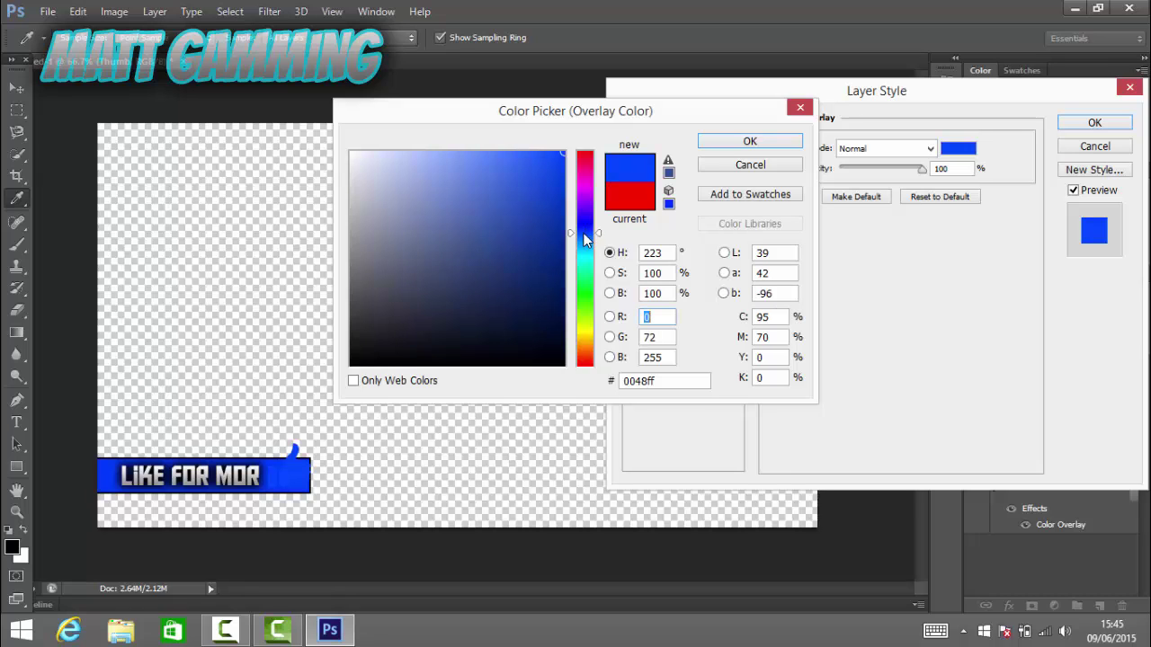
pyautogui.click(582, 245)
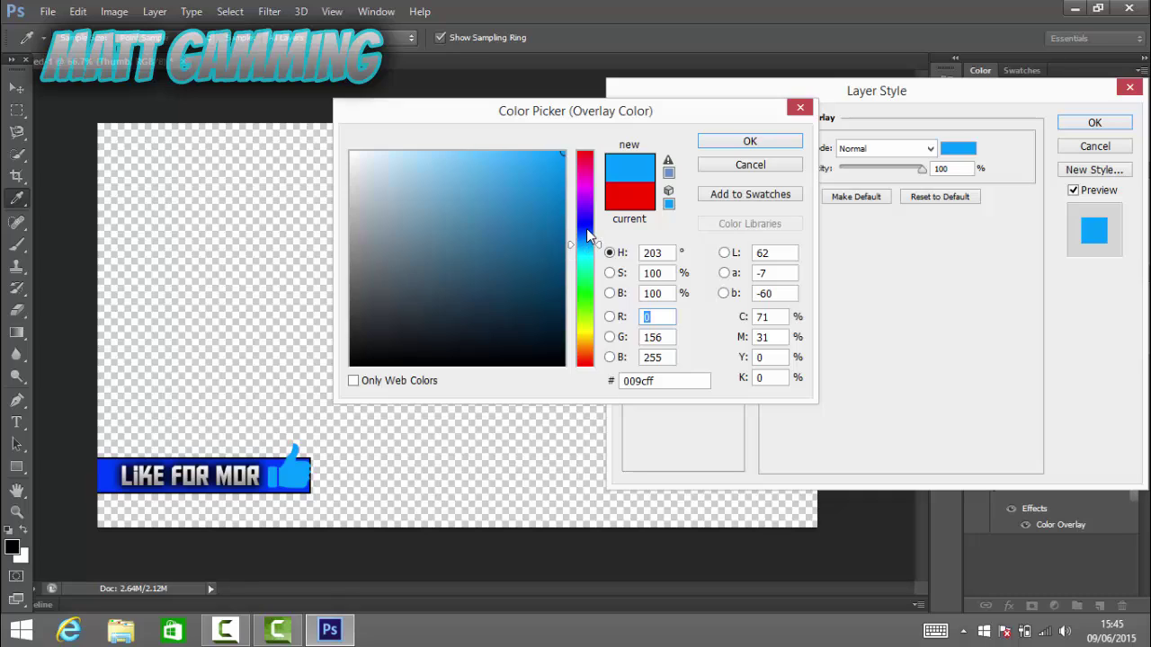
pyautogui.click(587, 229)
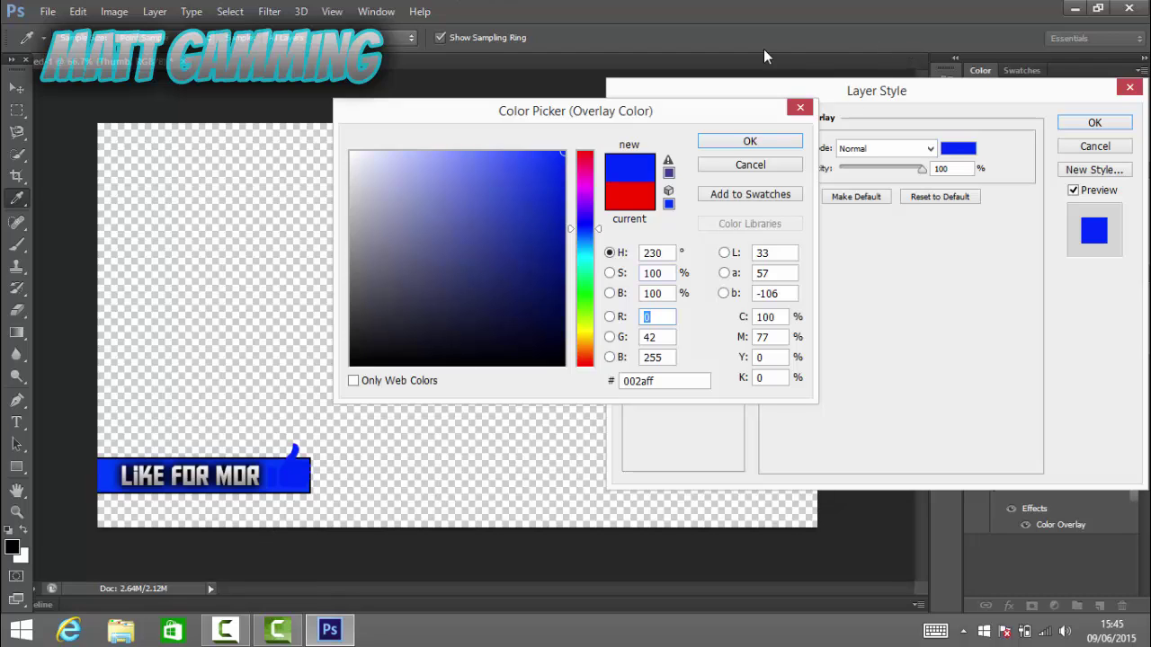
pyautogui.press('Return')
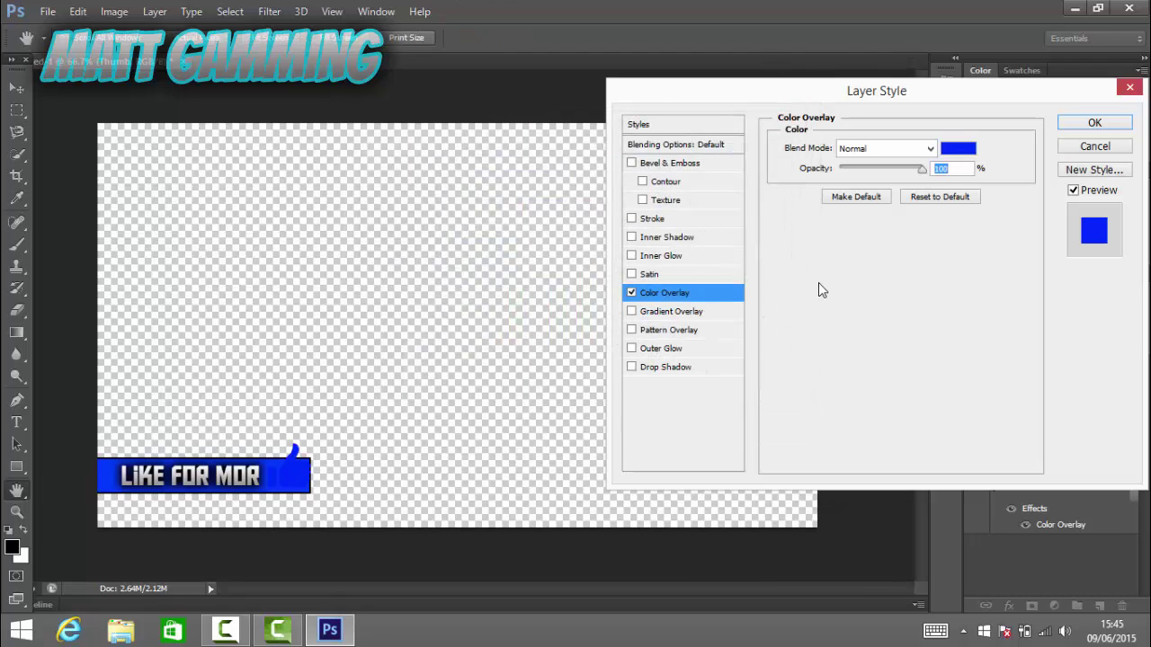
# Give the thumb icon a black Drop Shadow with 100% opacity, 0 px distance, 100% spread and 5 px size, and deselect its layer
pyautogui.click(680, 370)
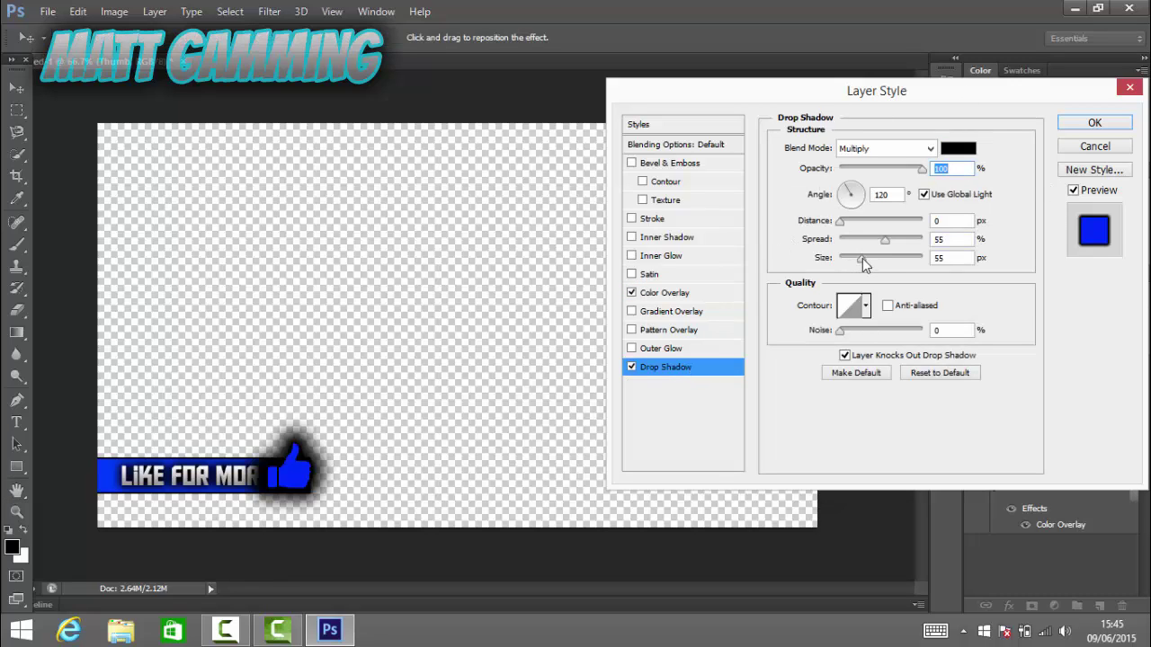
pyautogui.moveTo(862, 257); pyautogui.dragTo(933, 254)
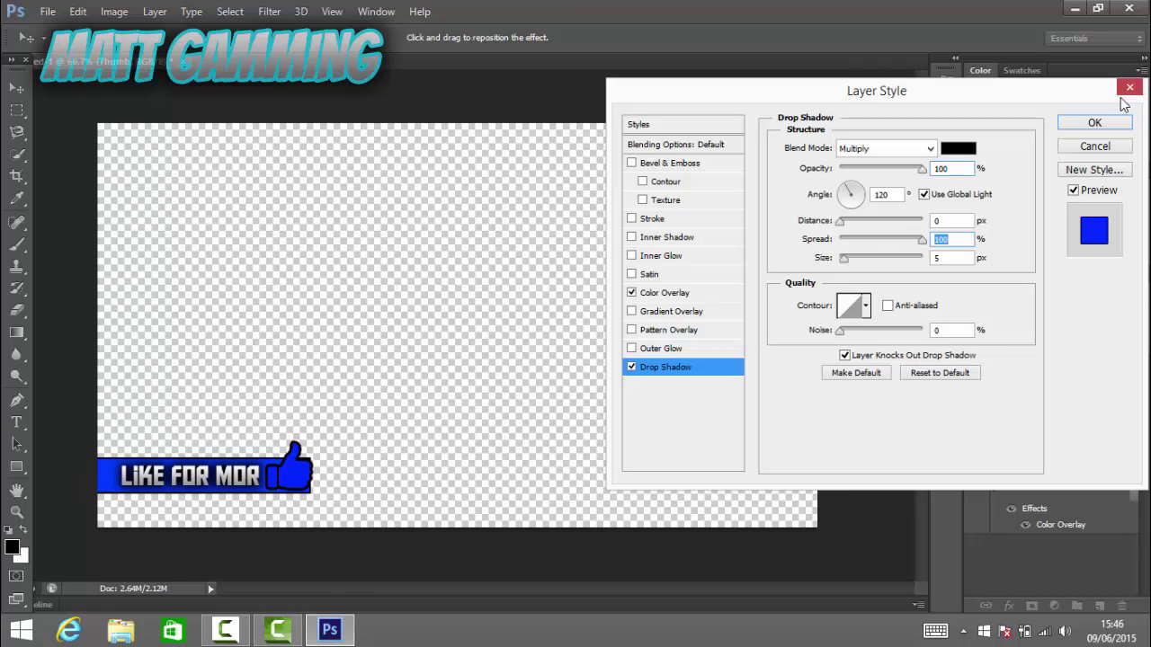
pyautogui.click(1113, 128)
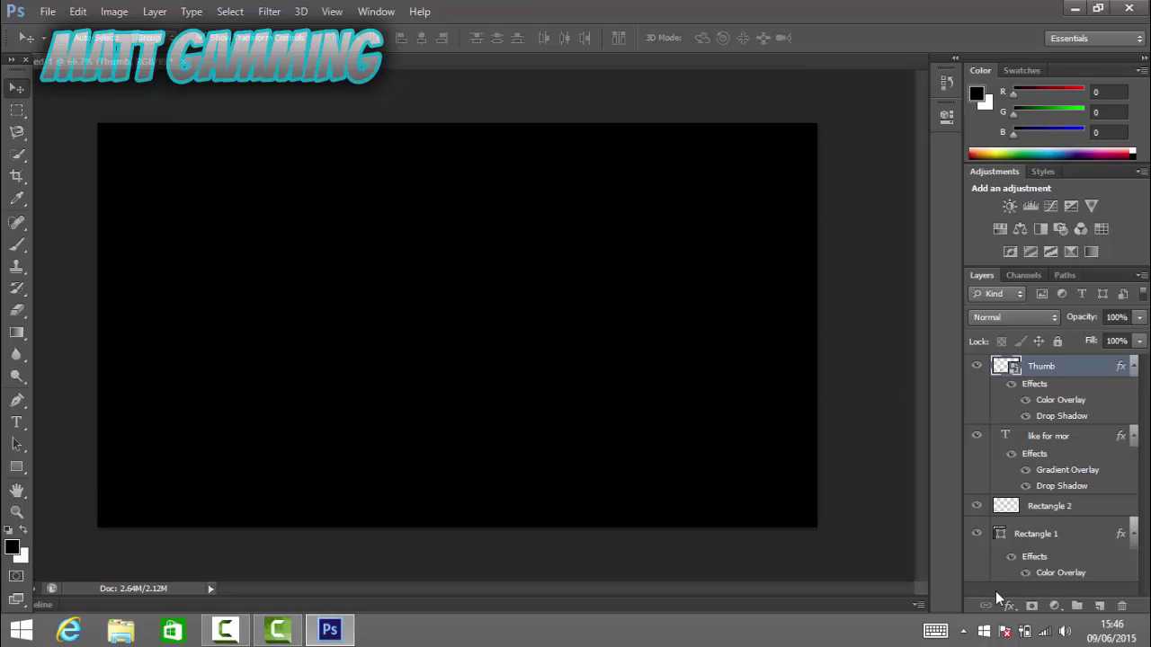
pyautogui.click(995, 591)
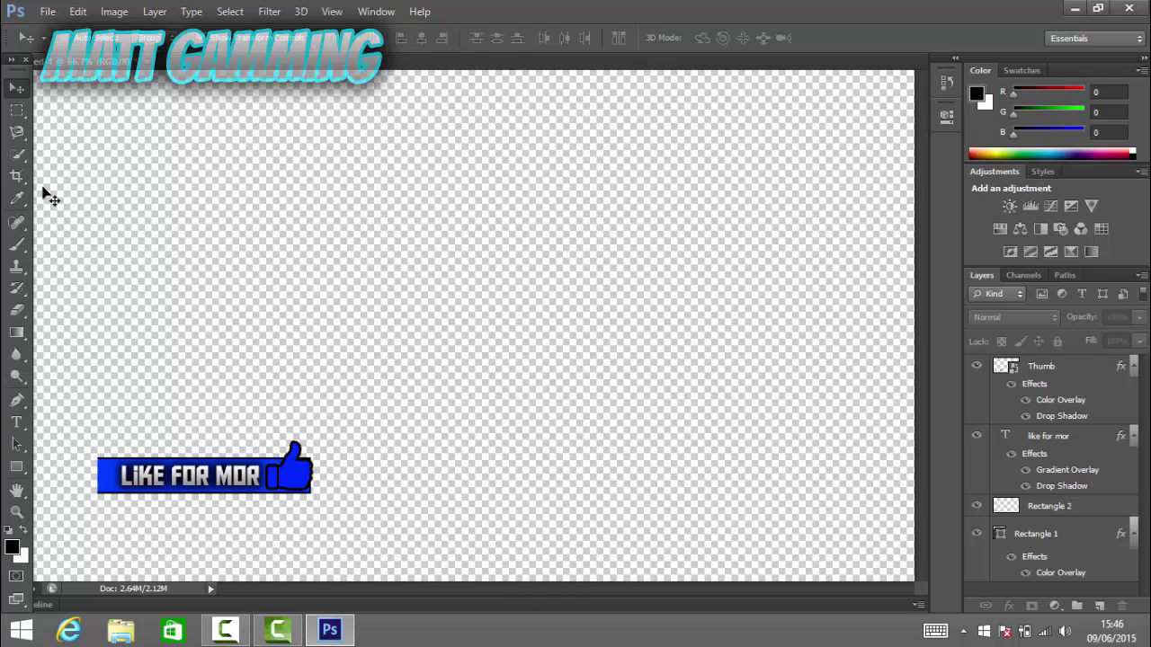
# Save the document to the Desktop as like for more.png in Photoshop format, replacing the existing file and keeping maximum compatibility
pyautogui.click(47, 12)
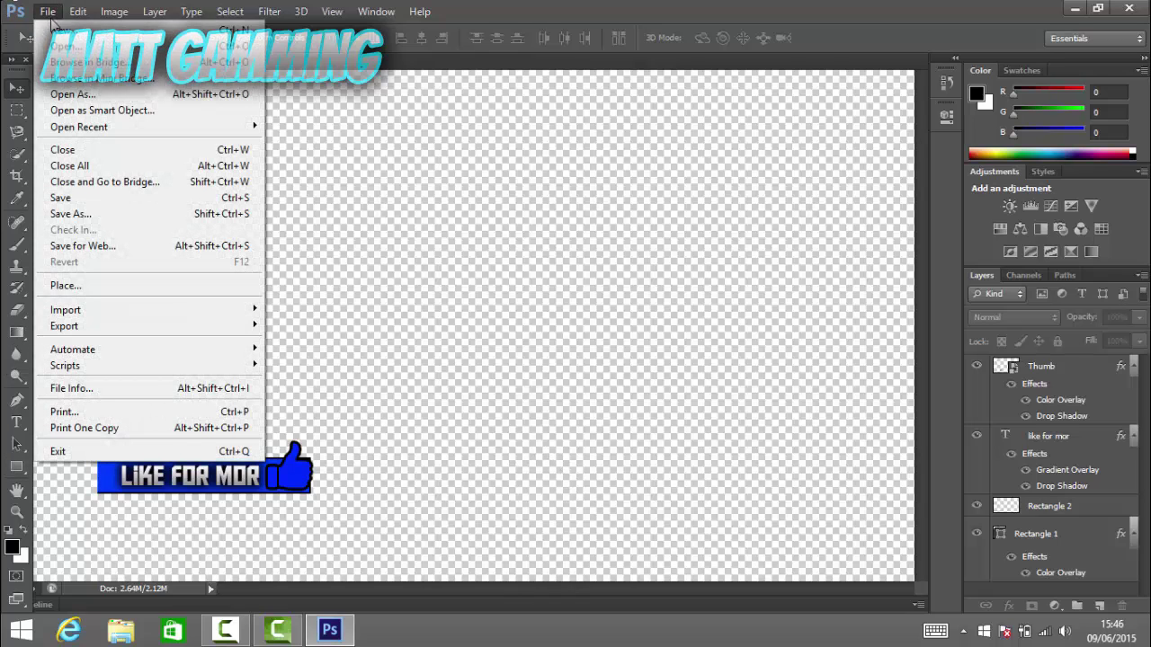
pyautogui.click(80, 219)
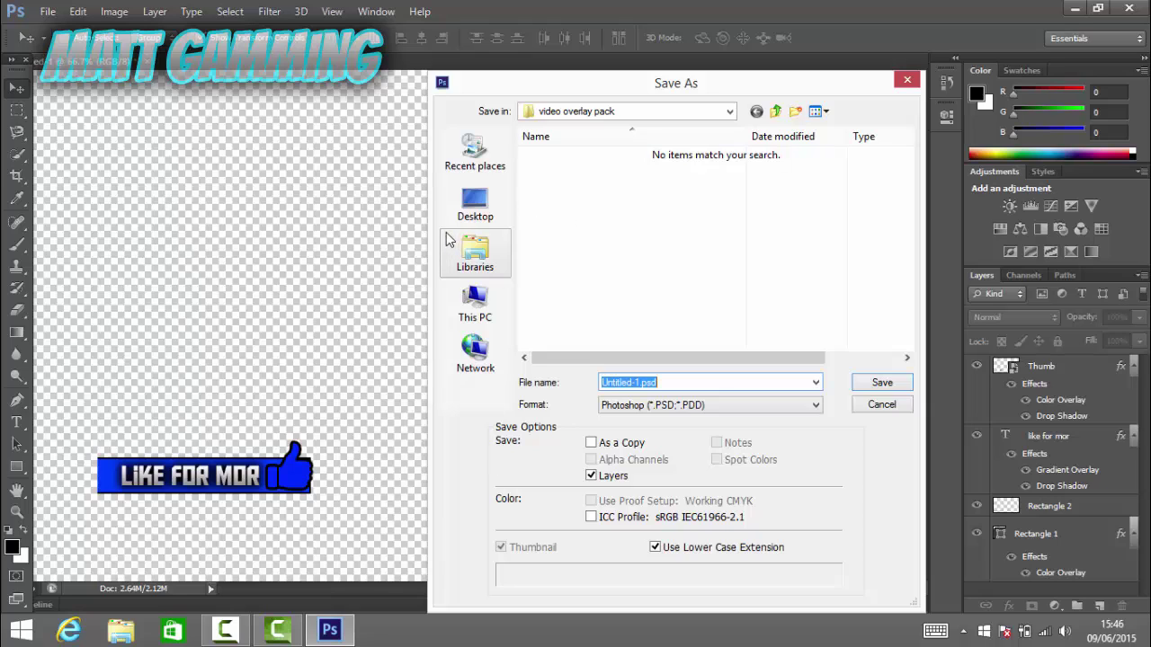
pyautogui.click(475, 203)
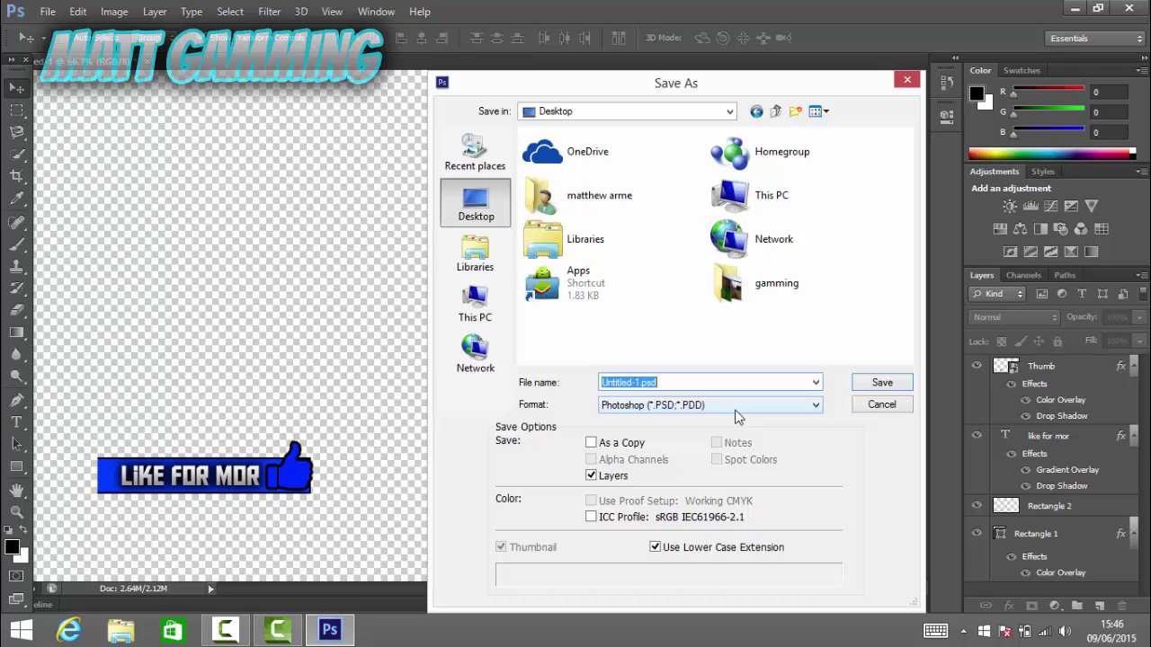
pyautogui.write('lik')
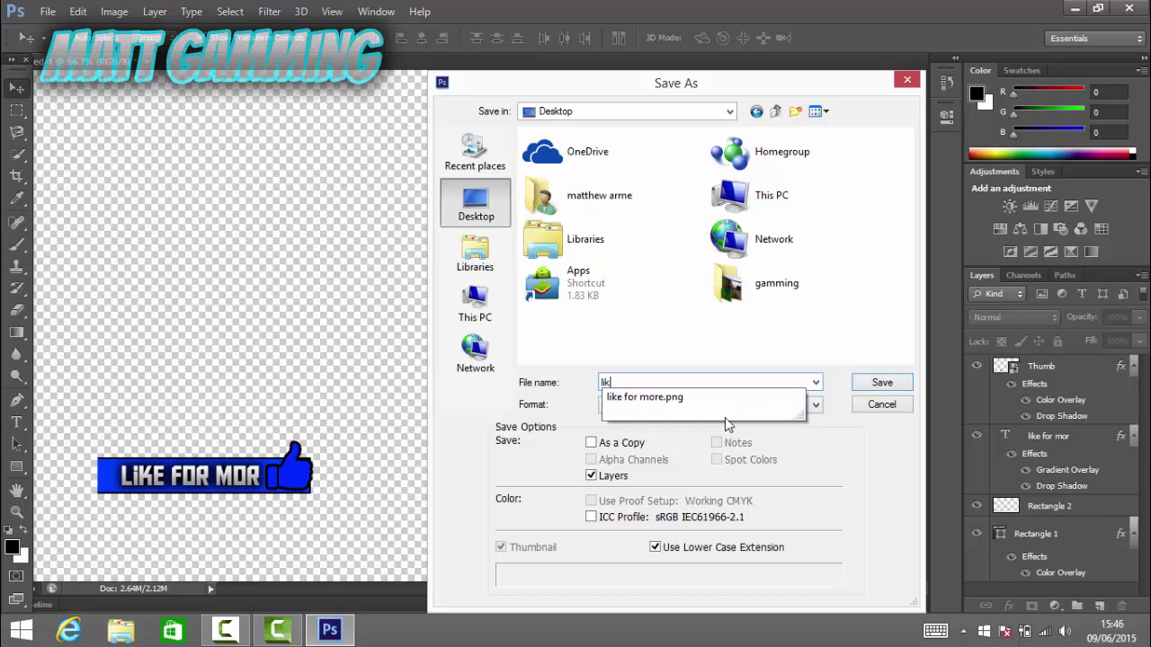
pyautogui.click(729, 408)
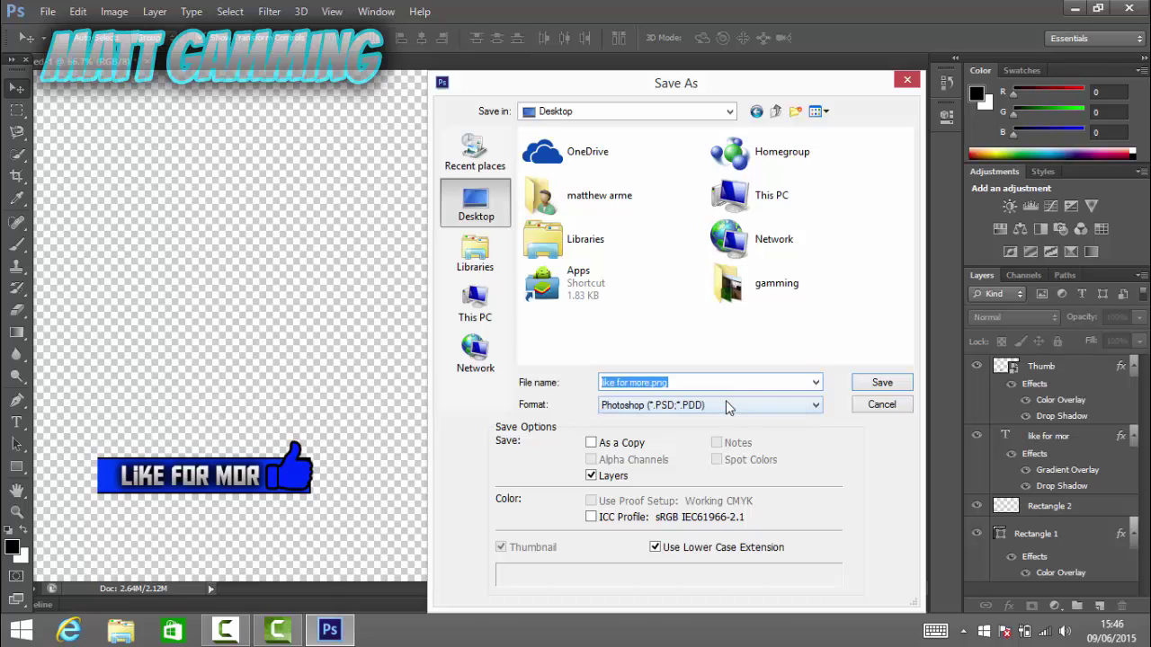
pyautogui.click(883, 383)
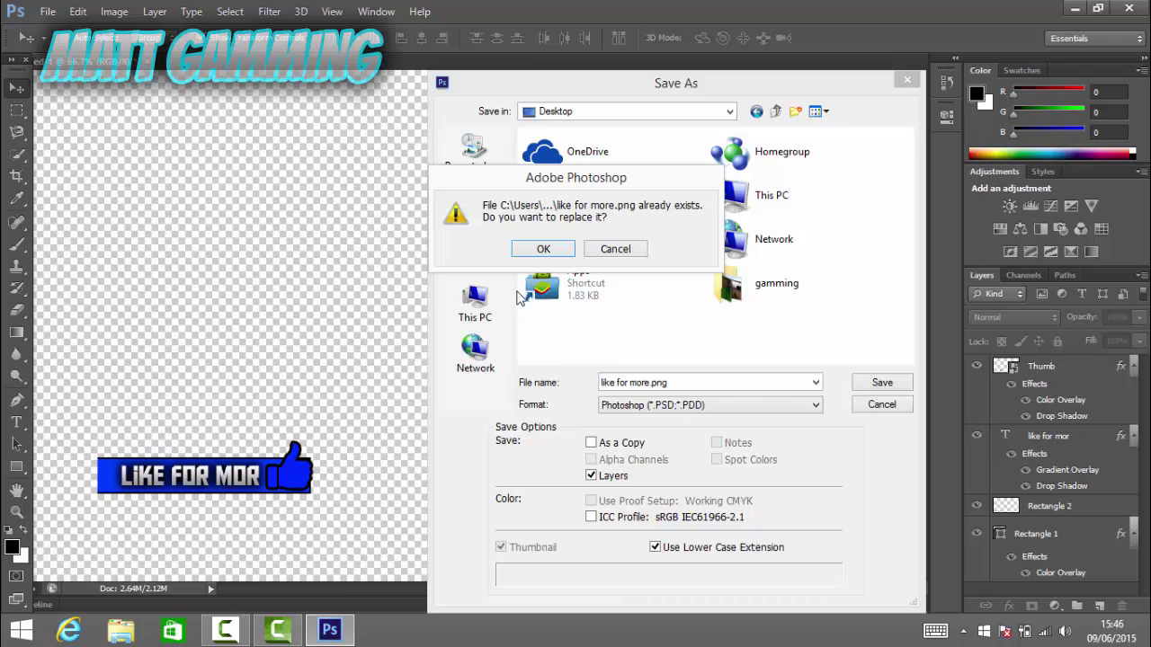
pyautogui.click(544, 249)
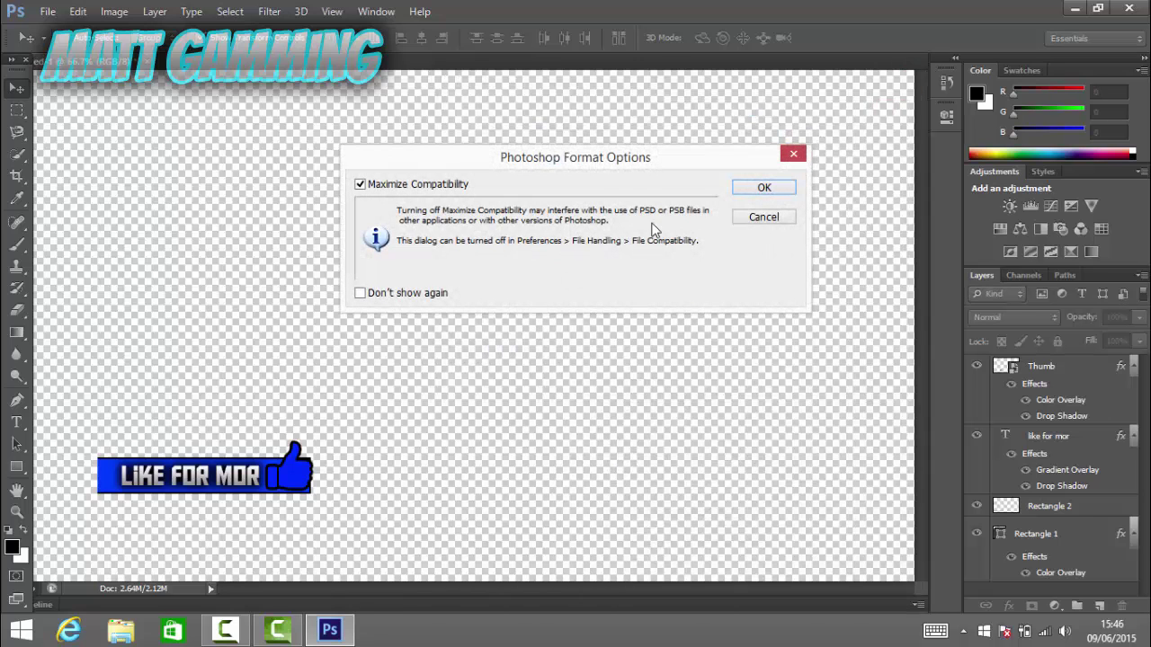
pyautogui.click(763, 188)
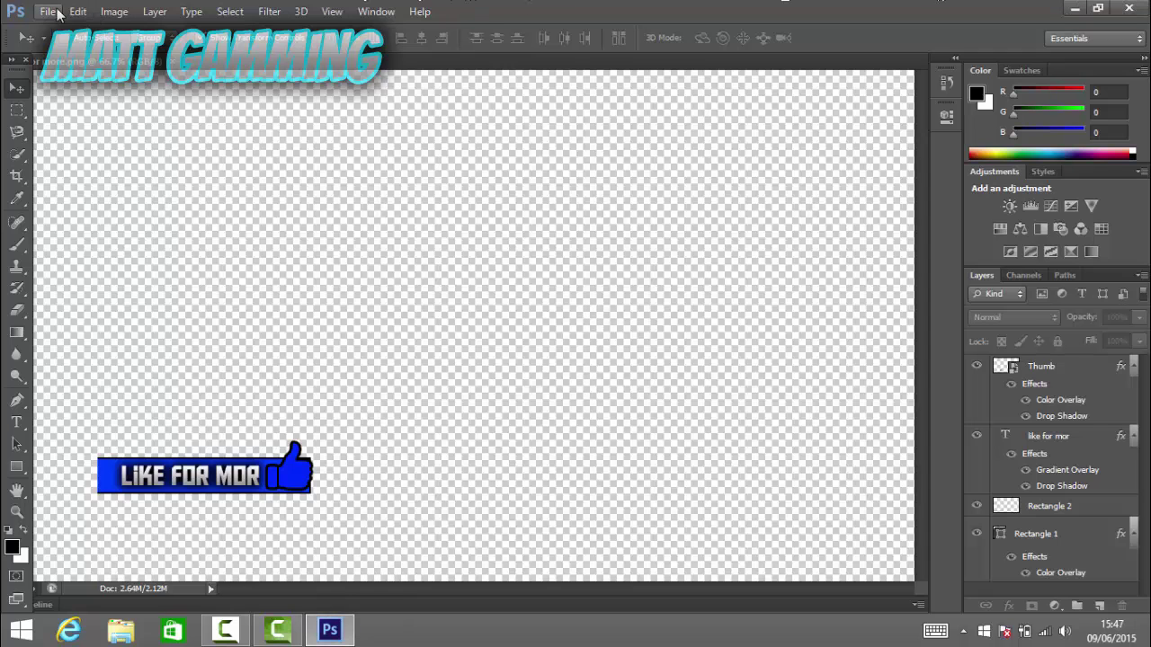
# Save a PNG-format copy as like for more.png on the Desktop, replacing the existing file, with smallest compression and no interlacing
pyautogui.click(56, 11)
pyautogui.click(57, 11)
pyautogui.click(58, 12)
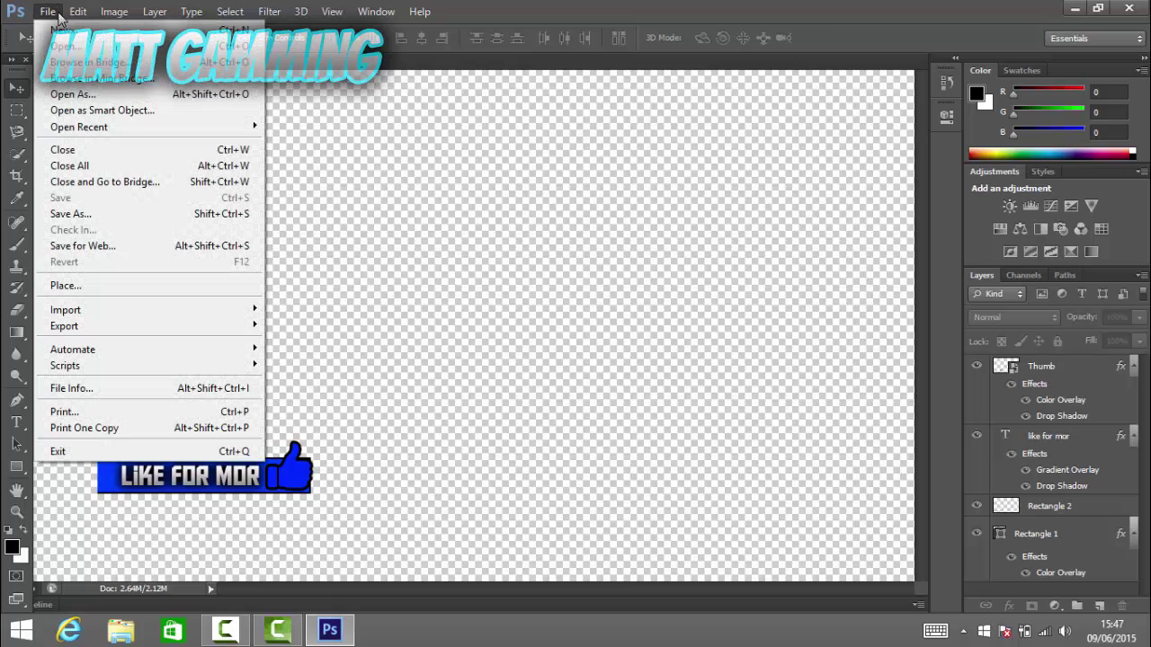
pyautogui.click(115, 213)
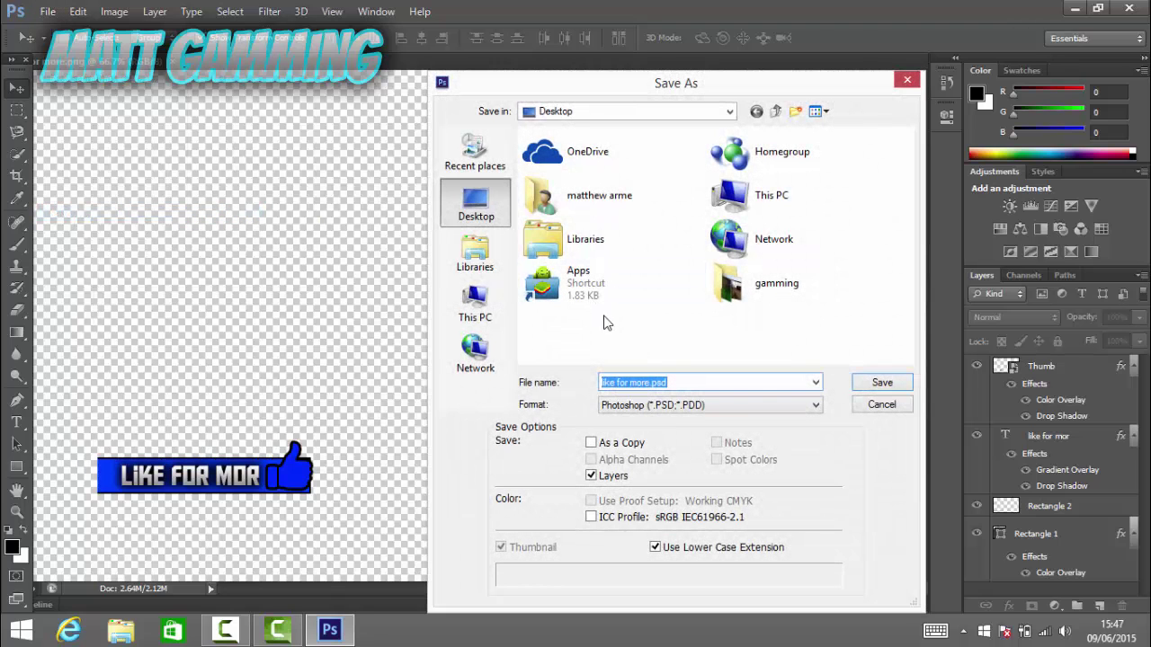
pyautogui.click(803, 408)
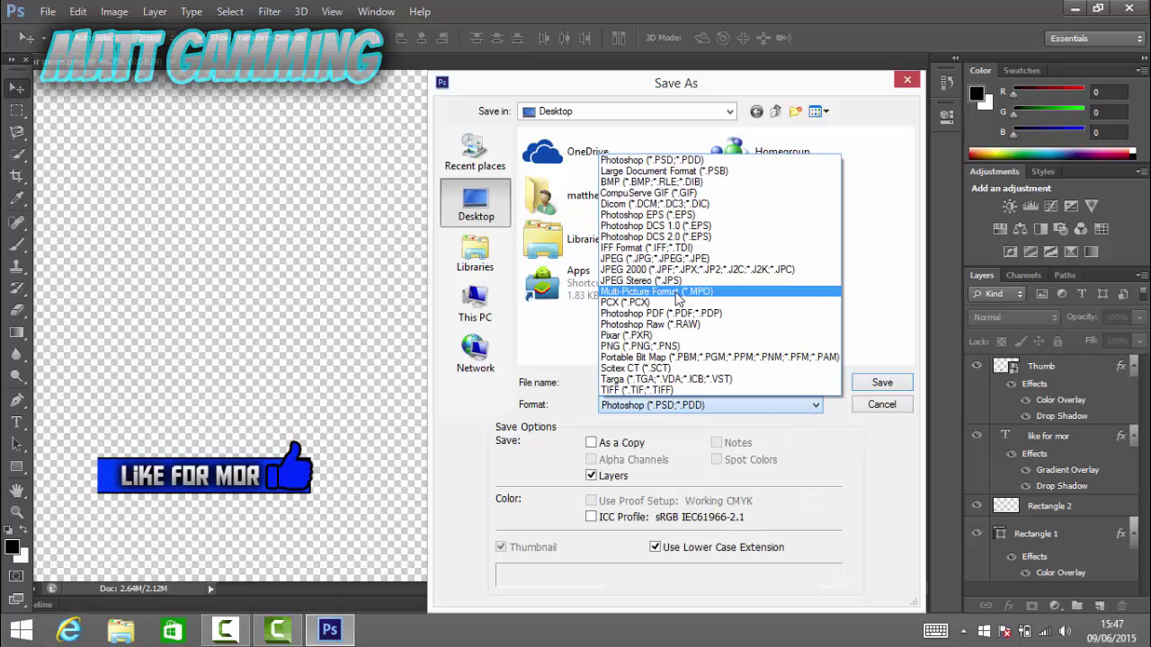
pyautogui.click(661, 347)
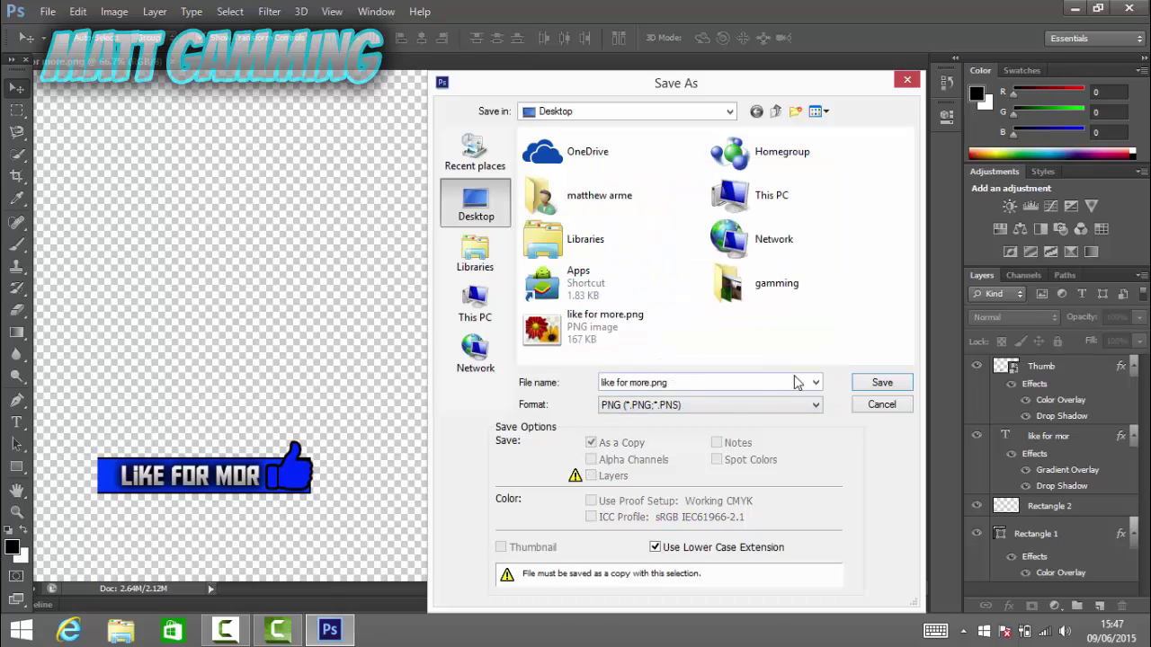
pyautogui.click(877, 385)
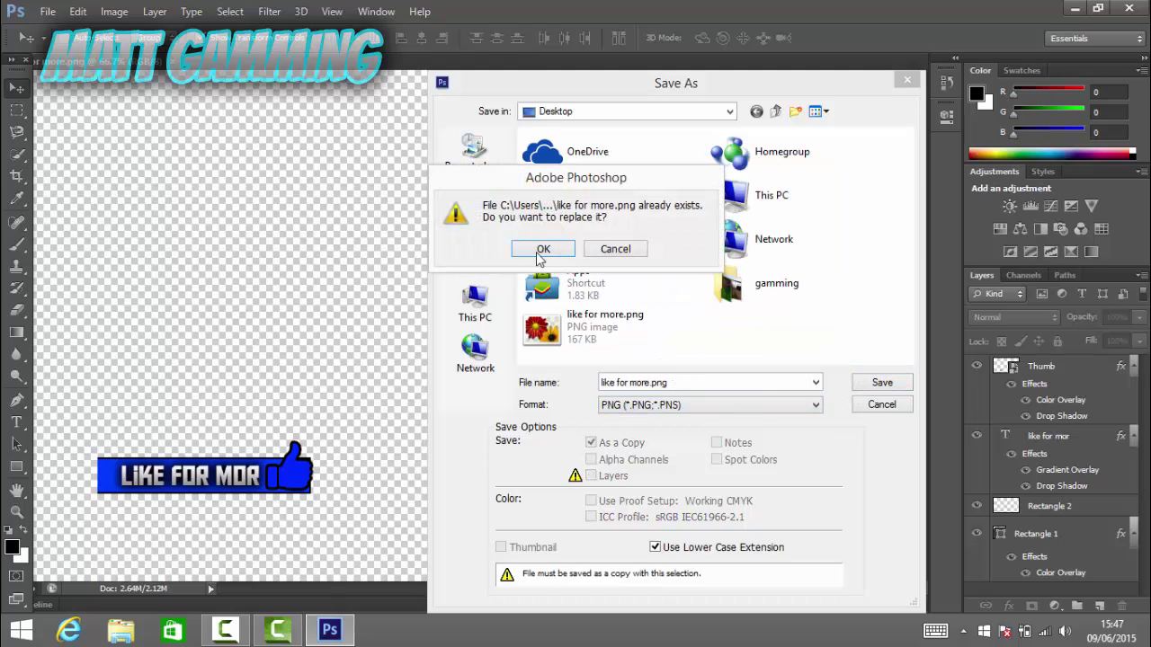
pyautogui.click(541, 251)
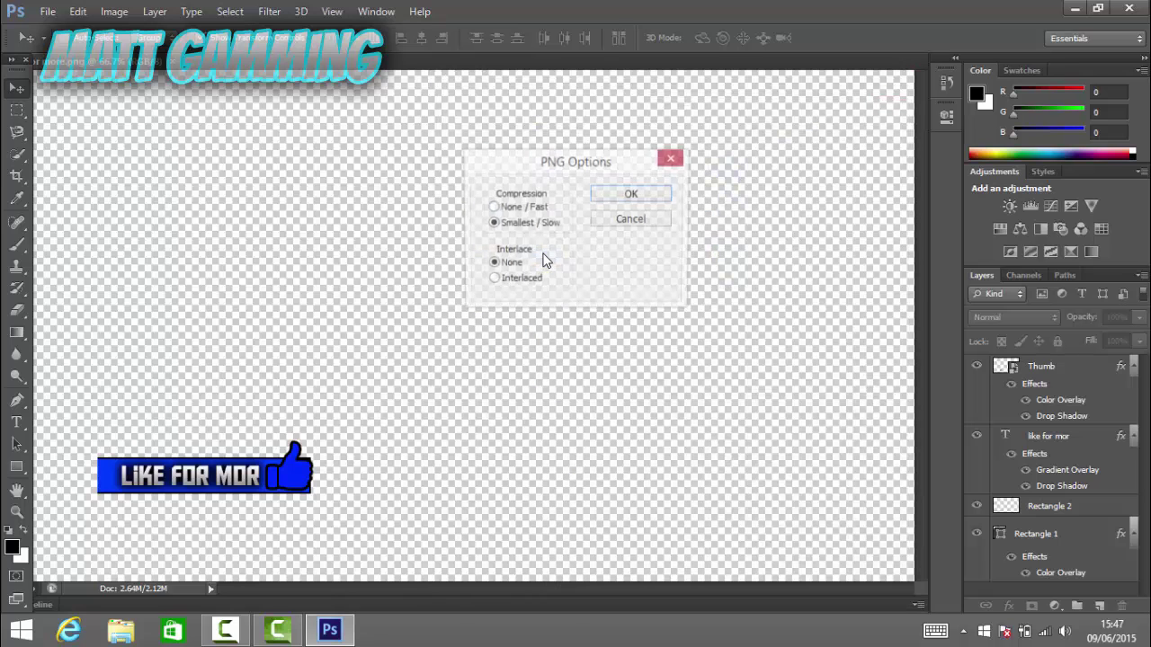
pyautogui.click(641, 198)
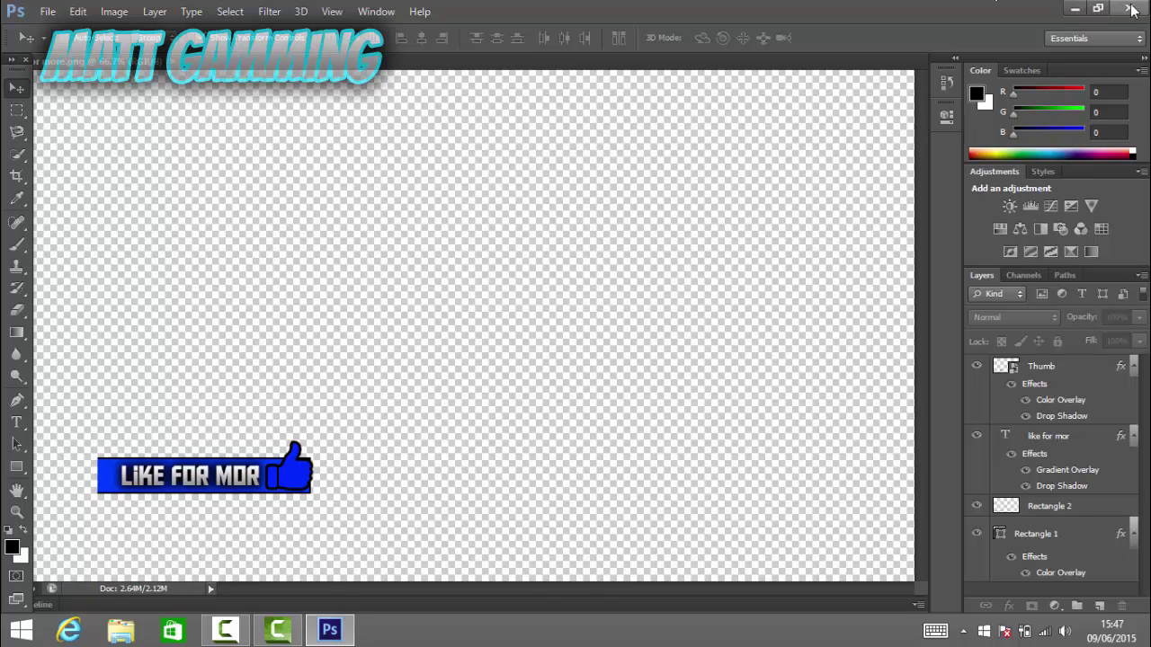
# Move like for more.png to a clear area of the desktop and switch to Camtasia Studio
pyautogui.click(1072, 11)
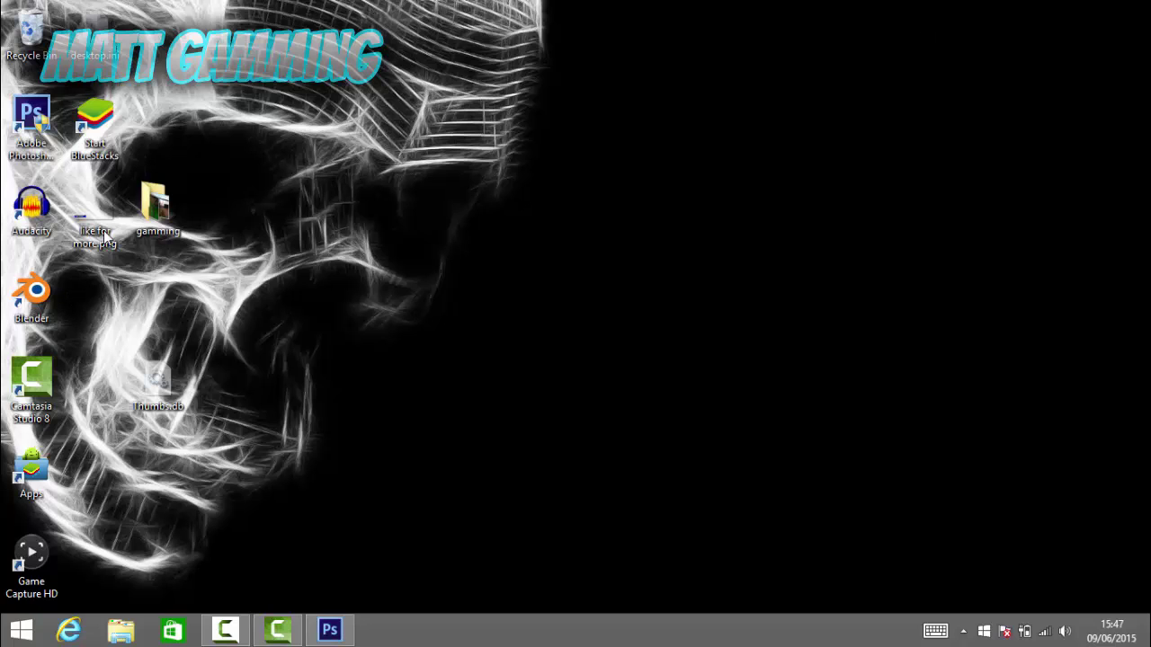
pyautogui.moveTo(94, 221); pyautogui.dragTo(360, 259)
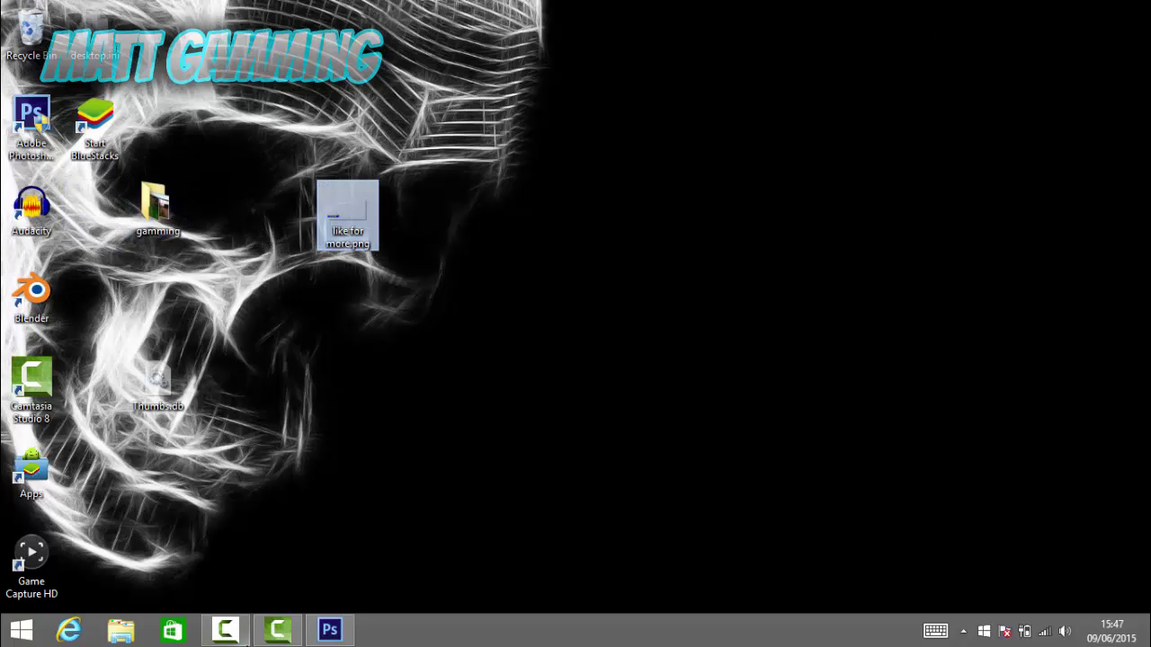
pyautogui.click(274, 634)
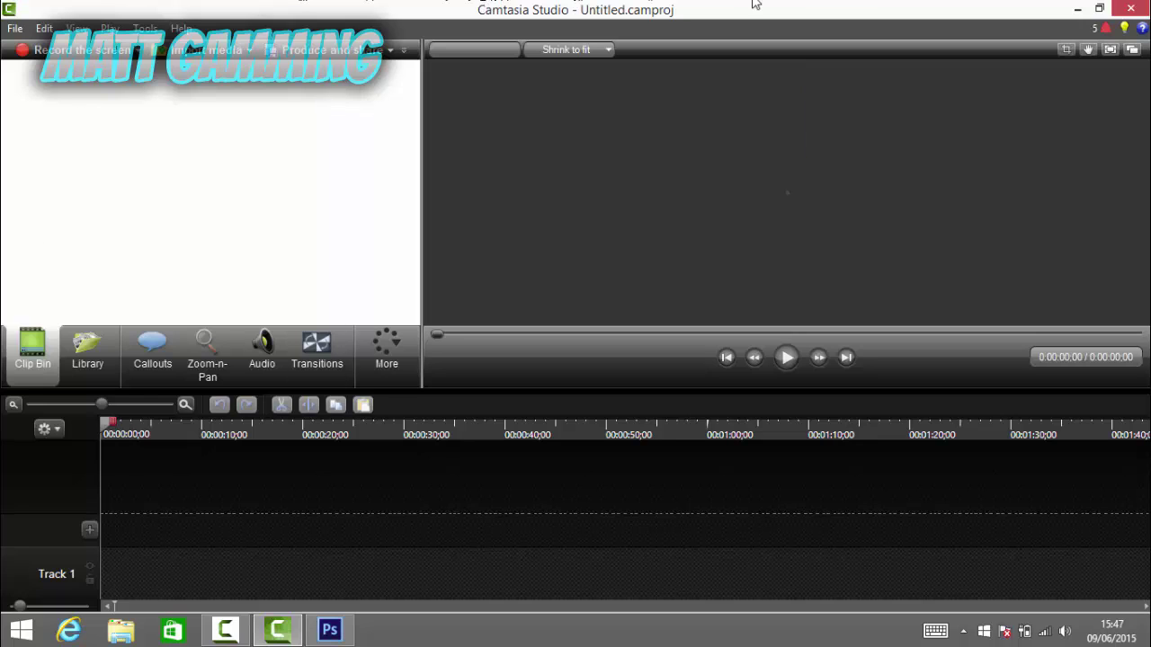
# Import like for more.png from the Desktop folder into the Clip Bin of the maximized project window
pyautogui.doubleClick(643, 7)
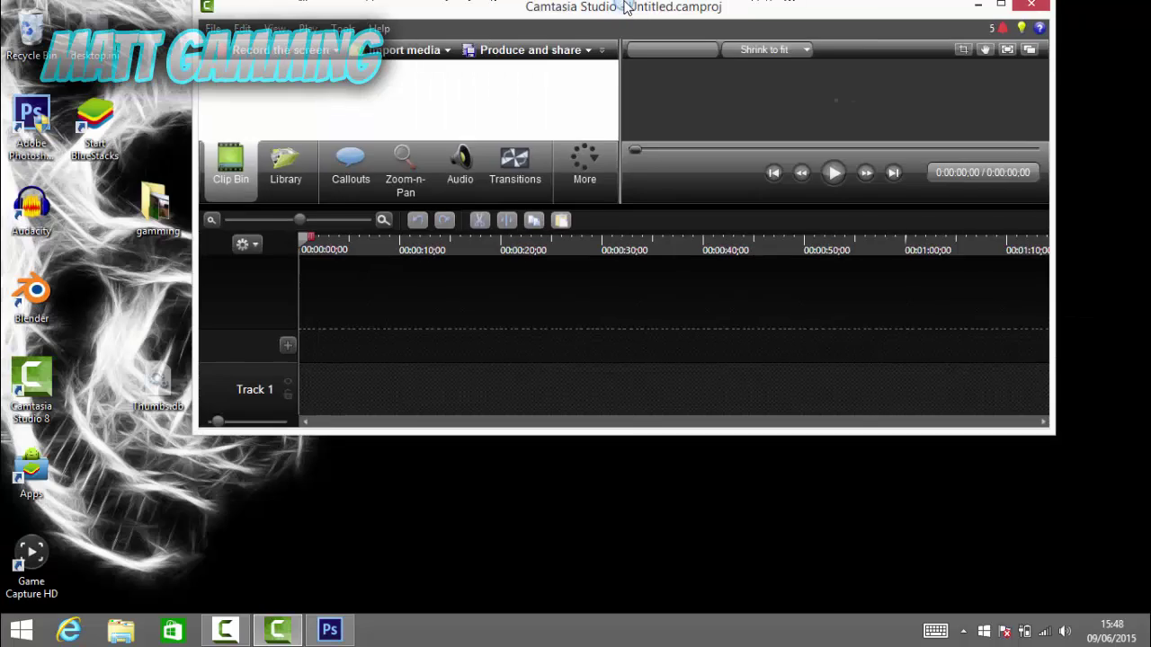
pyautogui.click(993, 8)
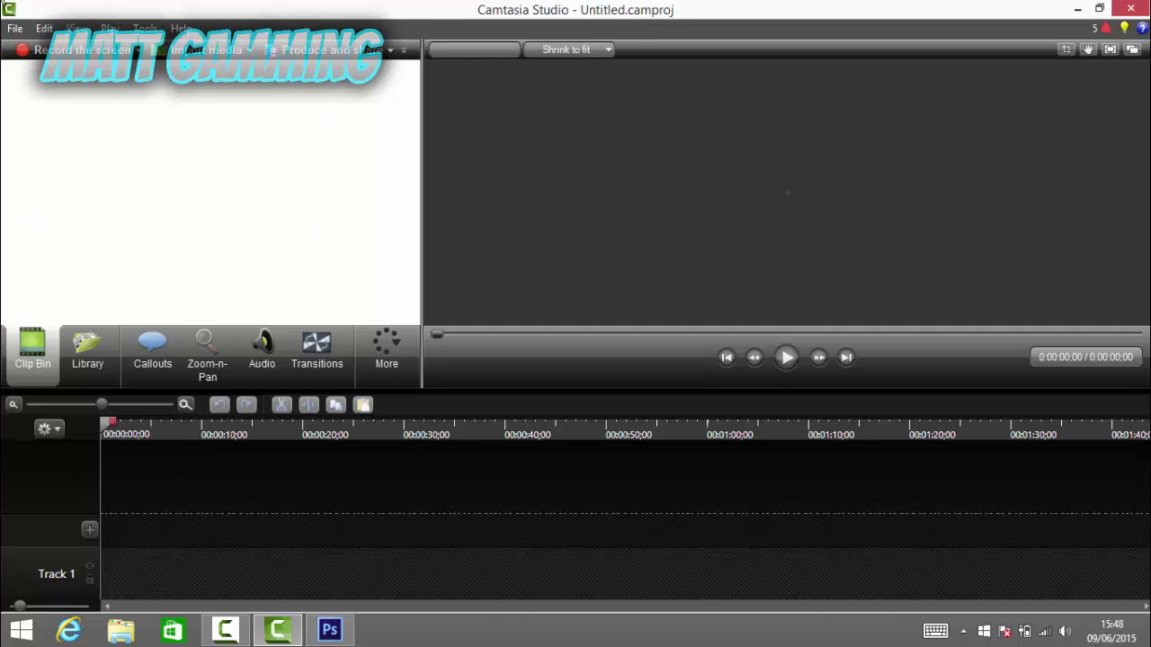
pyautogui.click(207, 56)
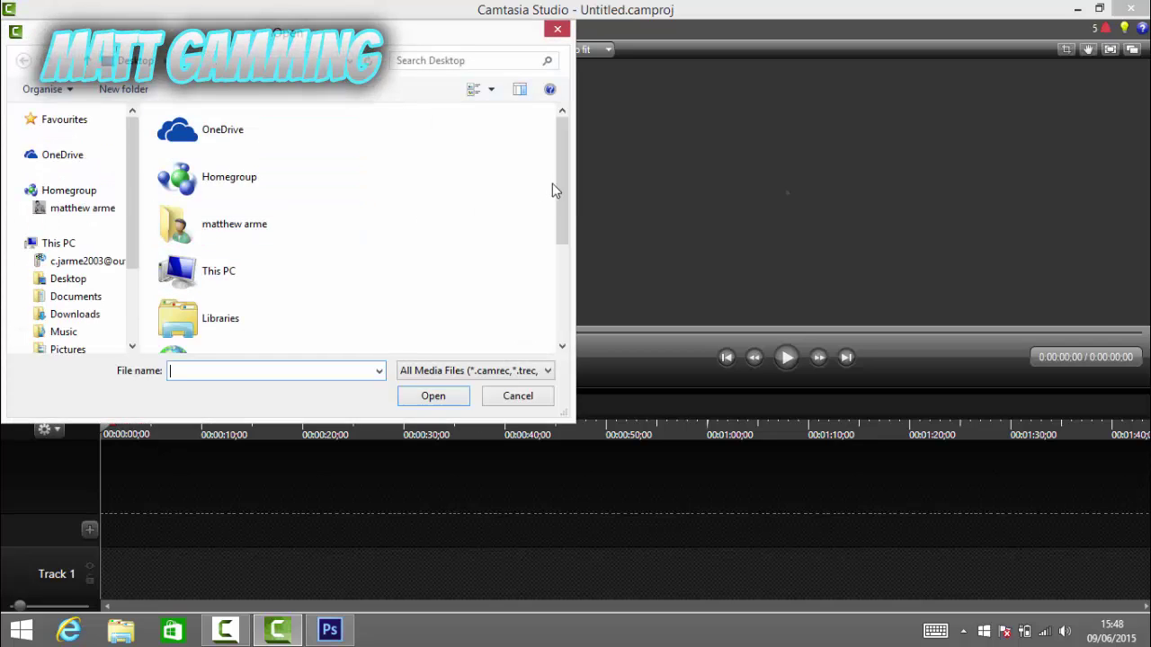
pyautogui.moveTo(562, 184)
pyautogui.mouseDown()
pyautogui.moveTo(548, 278)
pyautogui.moveTo(551, 189)
pyautogui.mouseUp()
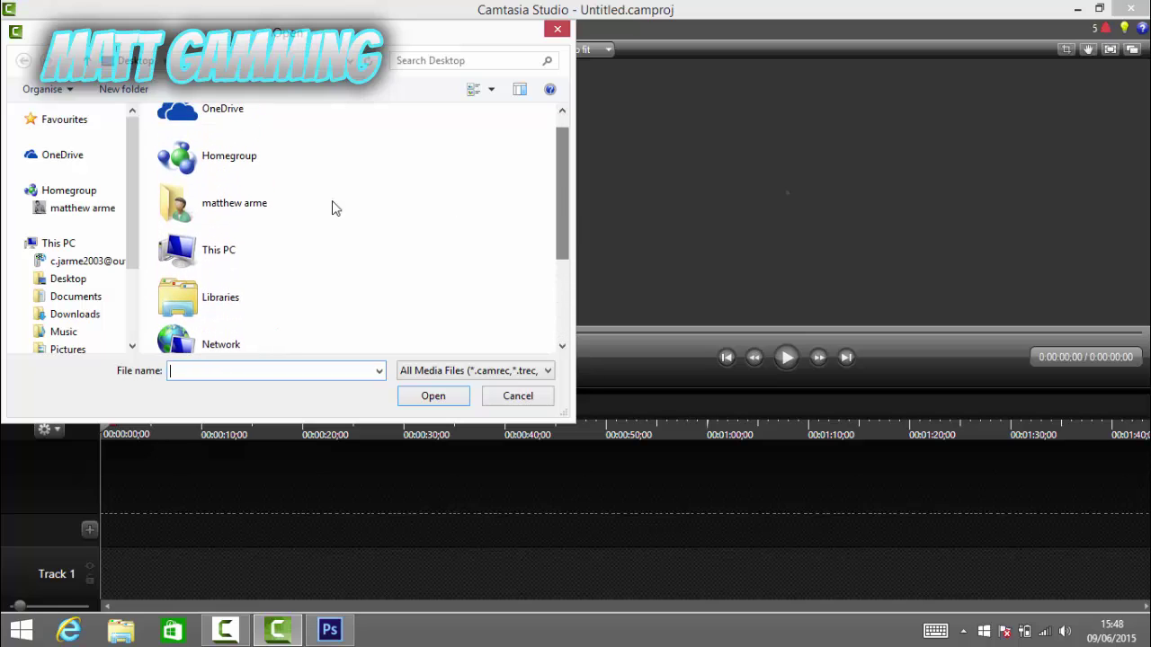
pyautogui.doubleClick(282, 292)
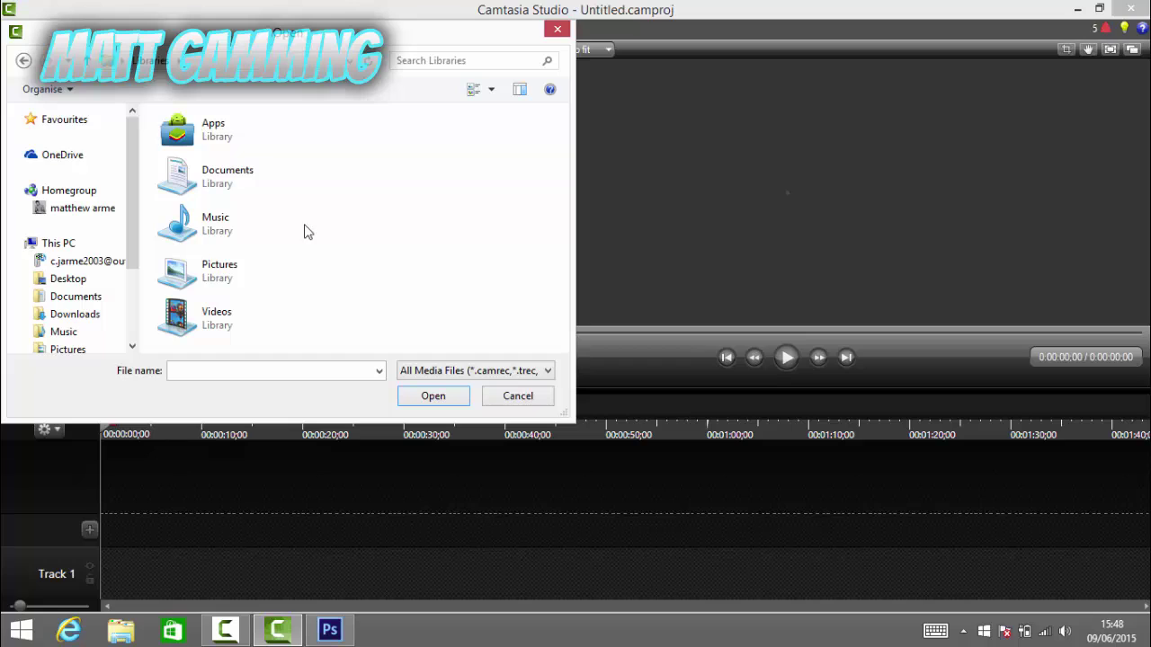
pyautogui.click(23, 63)
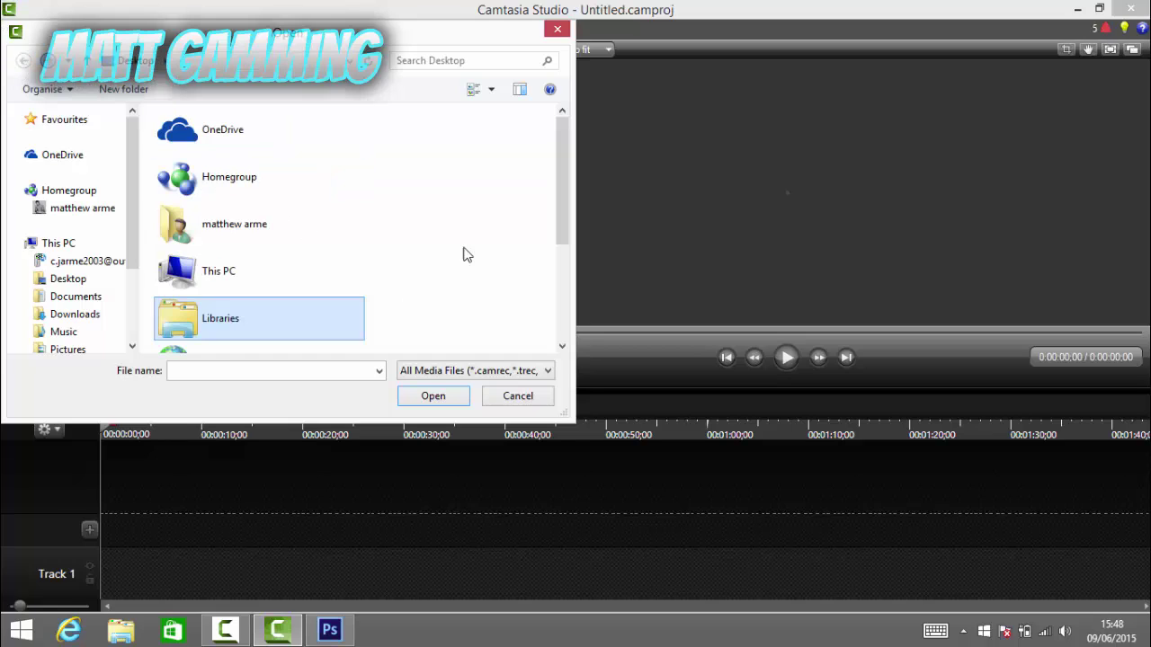
pyautogui.doubleClick(355, 256)
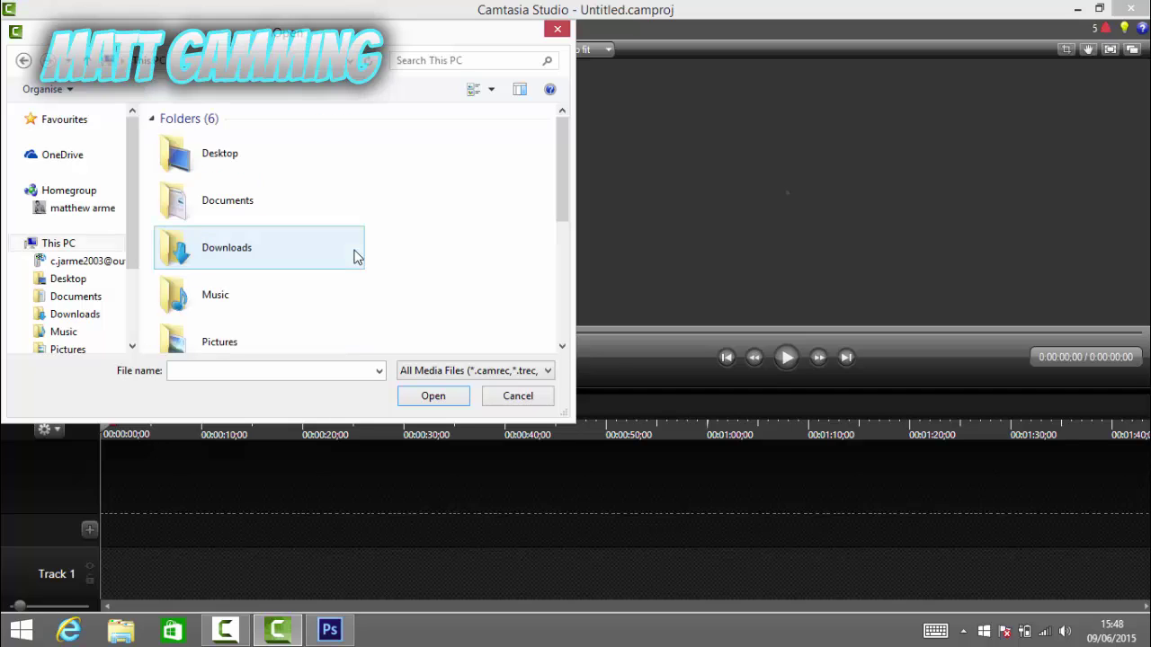
pyautogui.doubleClick(263, 170)
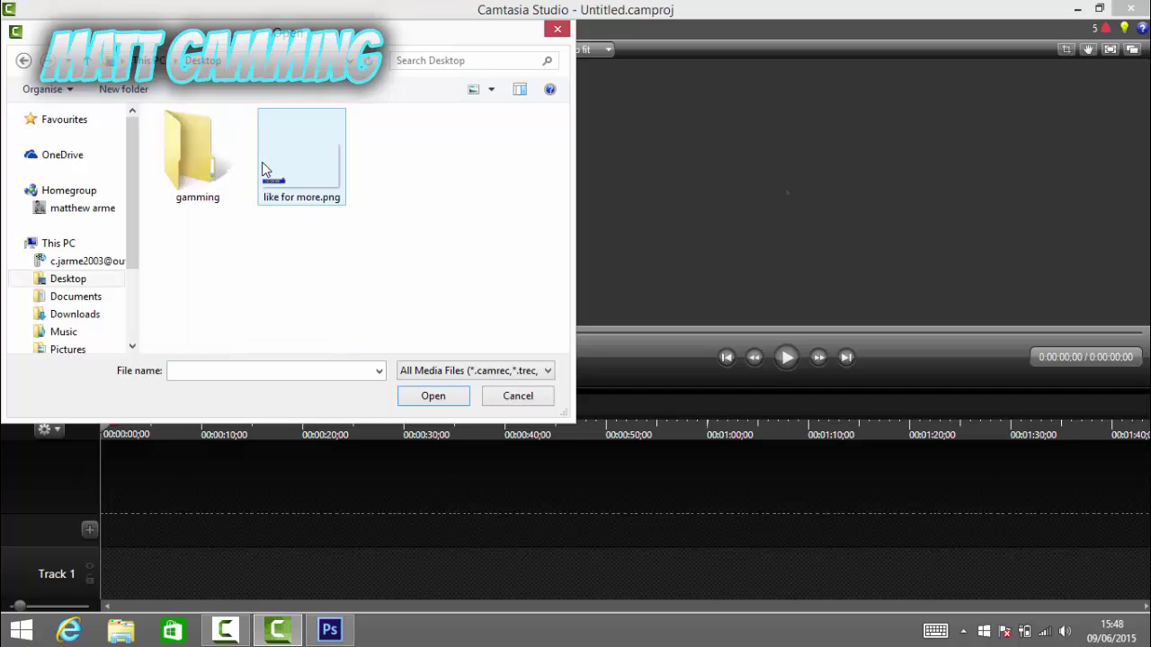
pyautogui.doubleClick(329, 170)
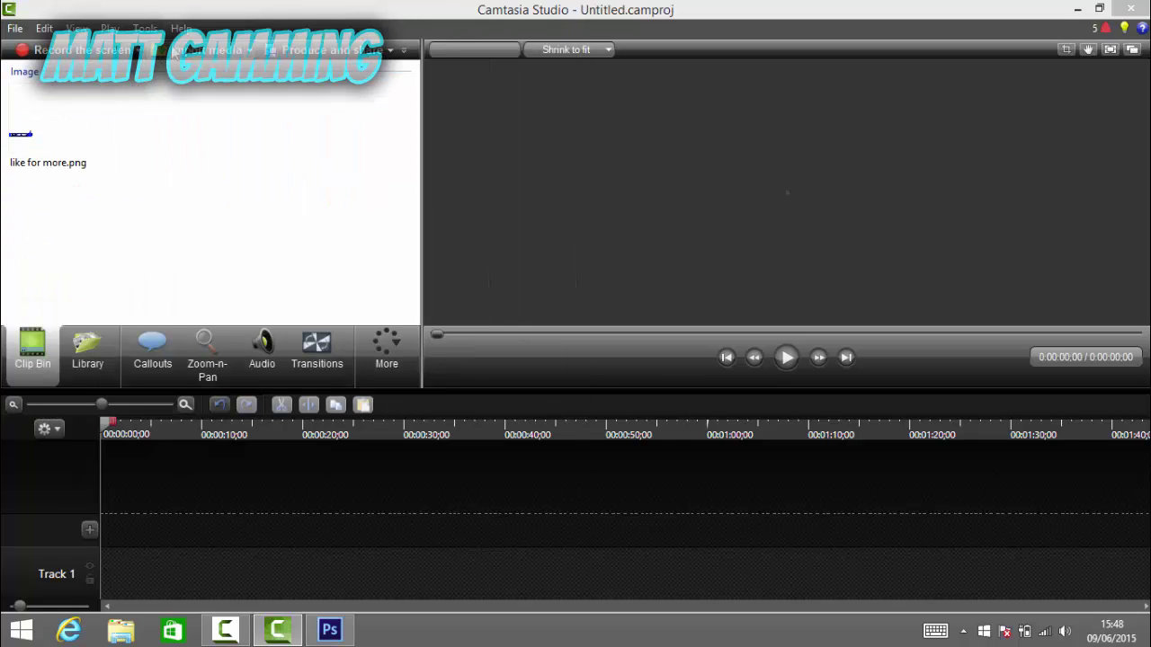
# Import the video how to get camtasia for free.mp4 from the HOW TO folder in my vids in the Videos library
pyautogui.click(211, 50)
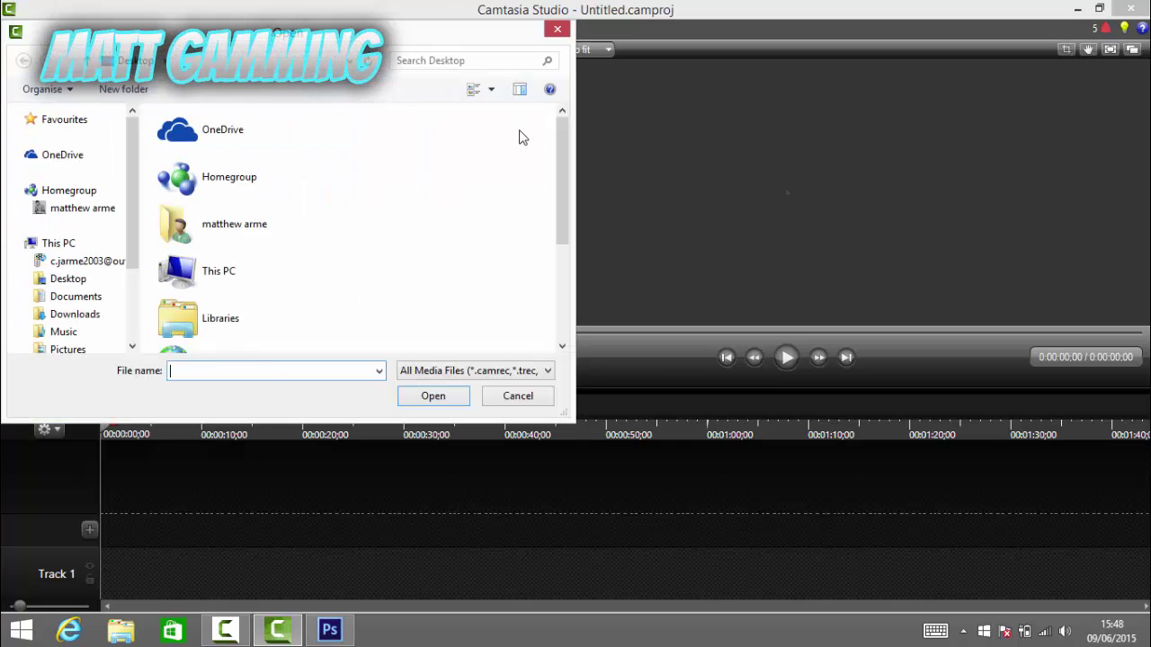
pyautogui.moveTo(565, 135); pyautogui.dragTo(544, 268)
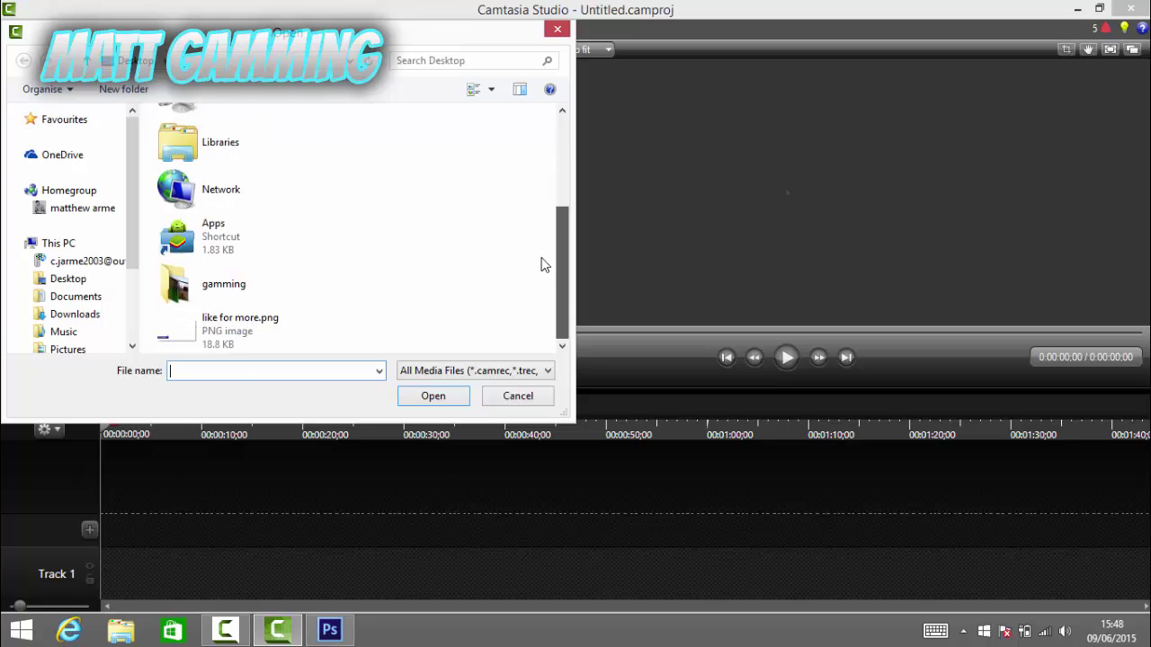
pyautogui.scroll(4, 544, 265)
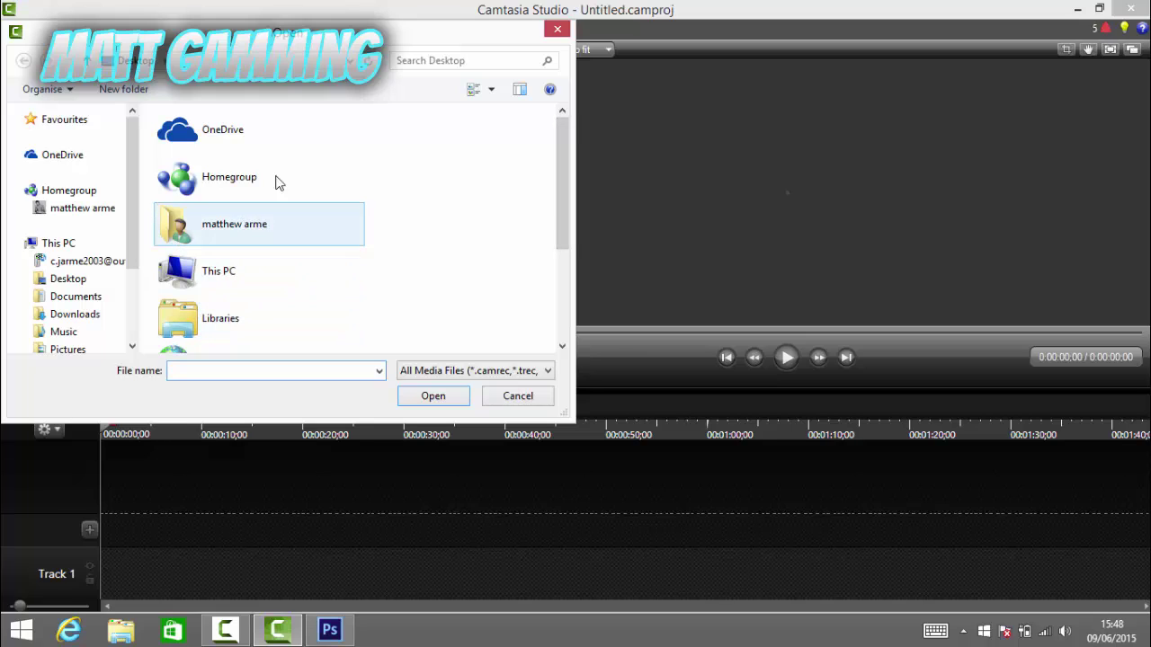
pyautogui.doubleClick(167, 330)
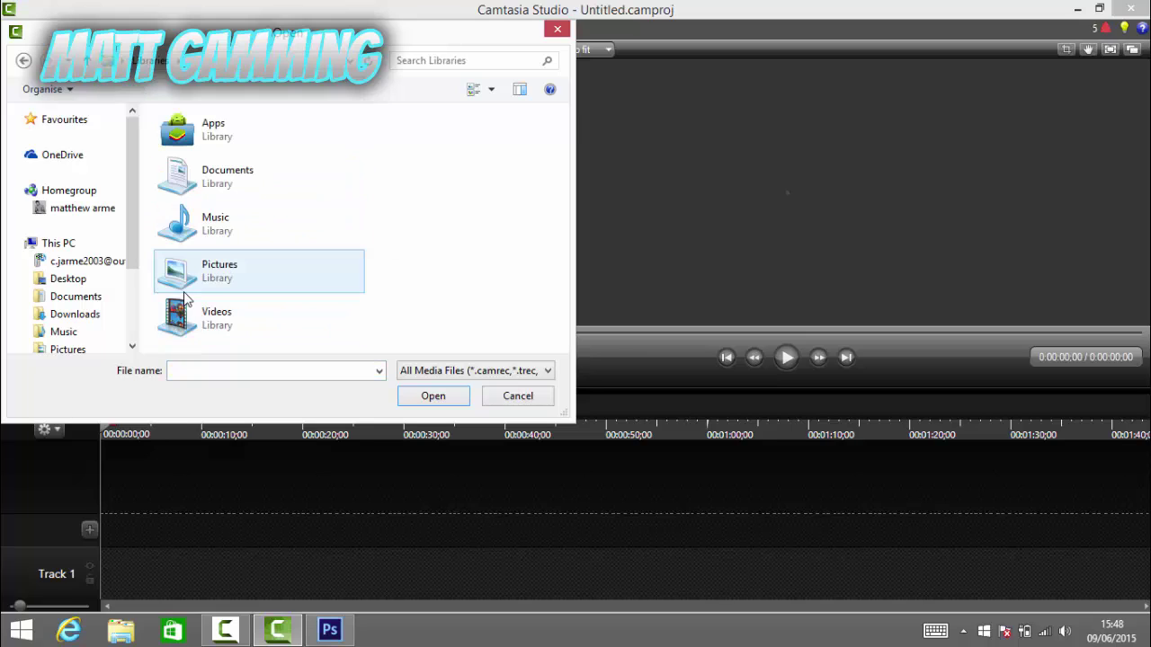
pyautogui.doubleClick(244, 320)
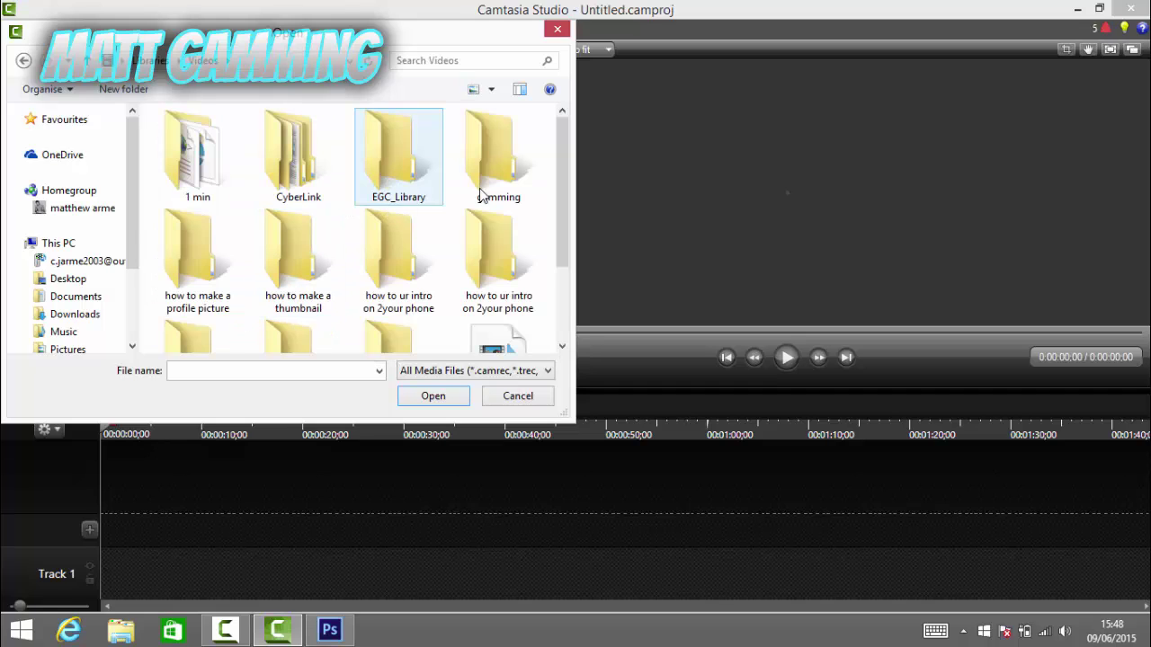
pyautogui.moveTo(570, 155); pyautogui.dragTo(560, 205)
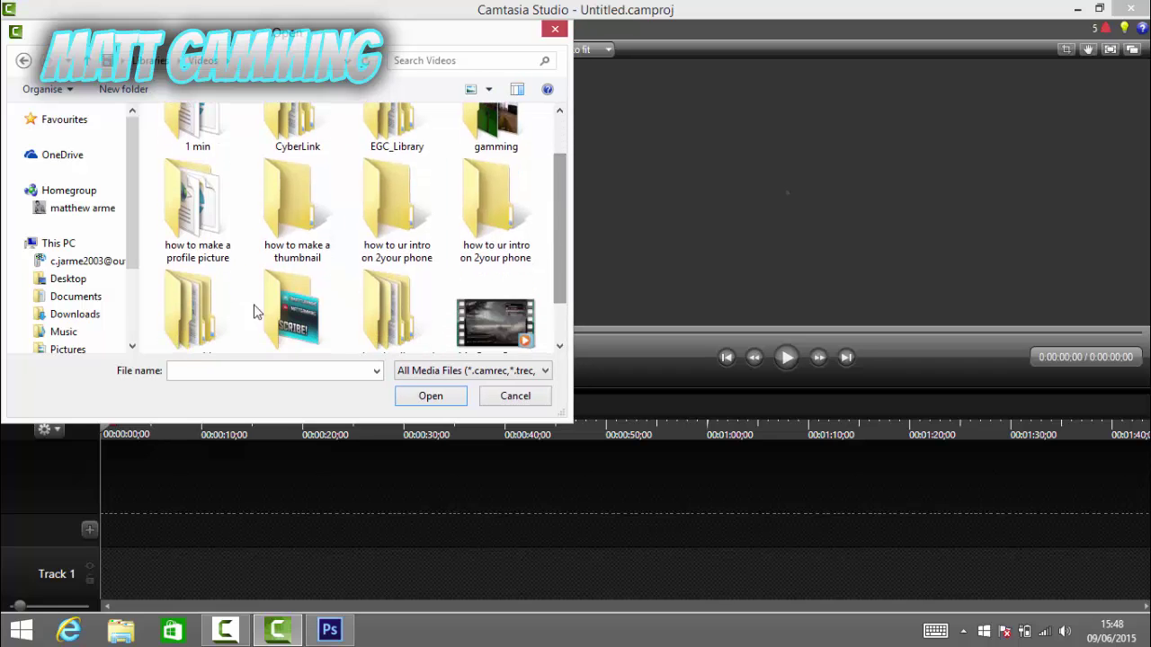
pyautogui.scroll(-1, 187, 315)
pyautogui.doubleClick(187, 310)
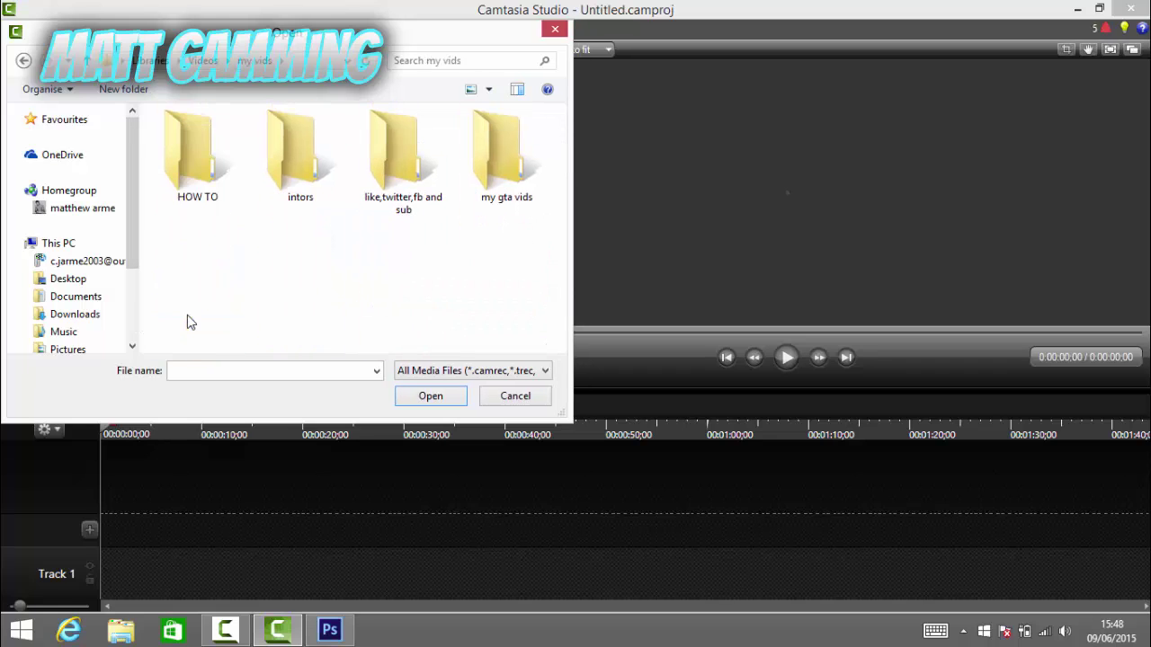
pyautogui.doubleClick(212, 138)
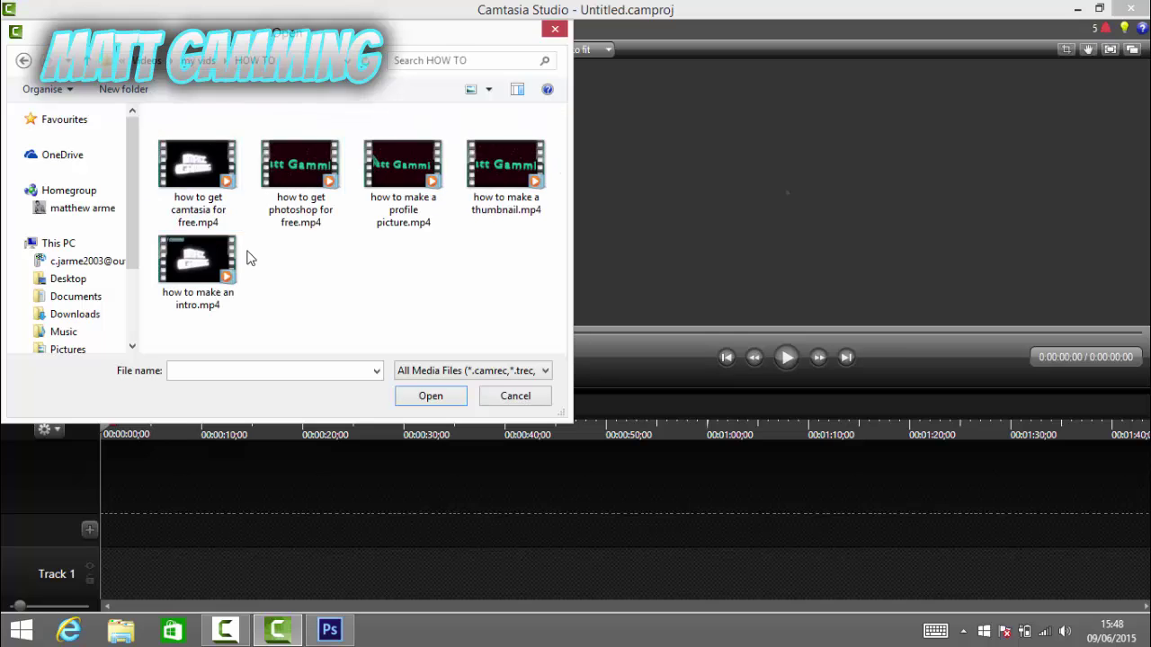
pyautogui.click(213, 162)
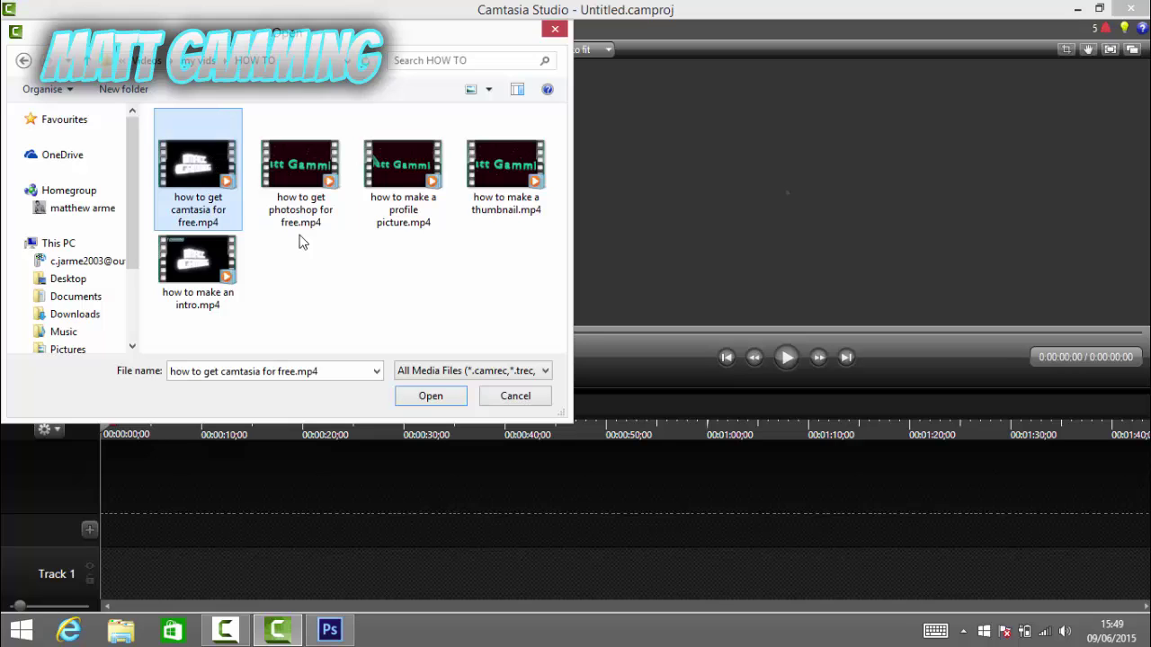
pyautogui.click(428, 397)
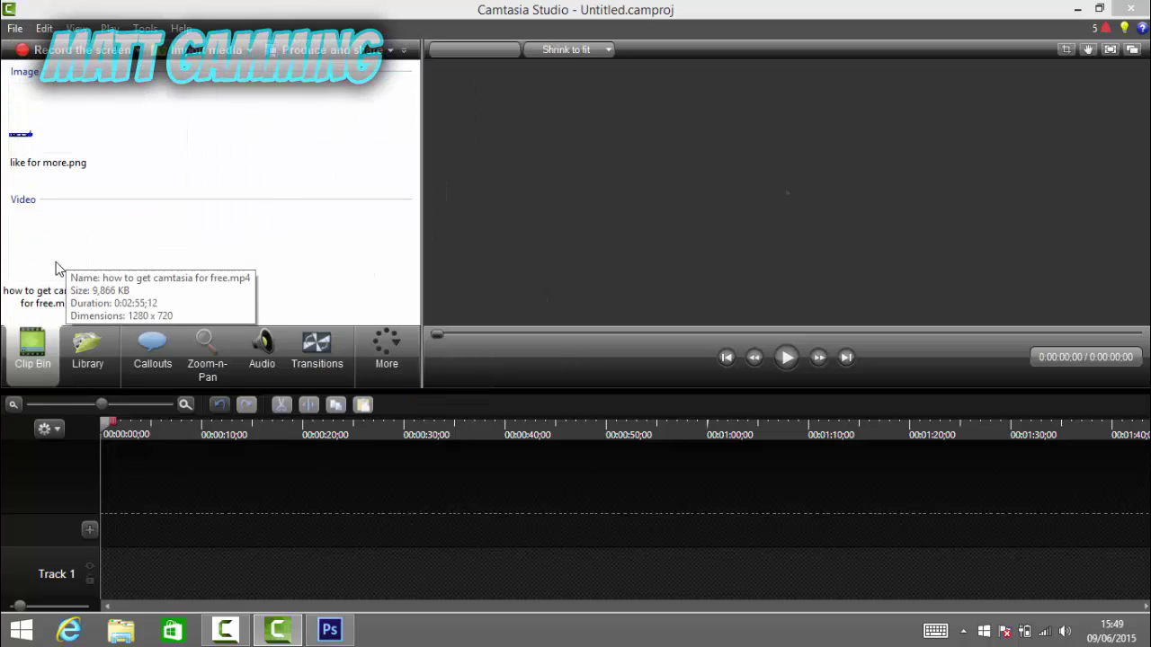
# Place how to get camtasia for free.mp4 at the start of Track 1 and remove its audio by separating and deleting it
pyautogui.moveTo(54, 268); pyautogui.dragTo(80, 359)
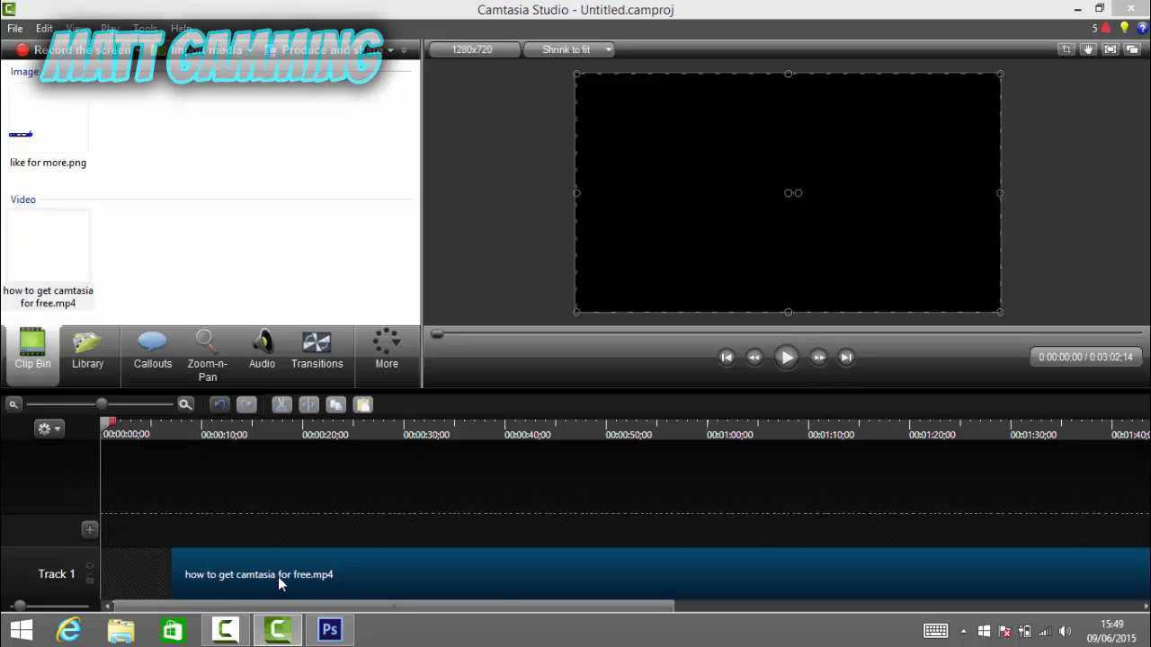
pyautogui.moveTo(245, 572); pyautogui.dragTo(135, 575)
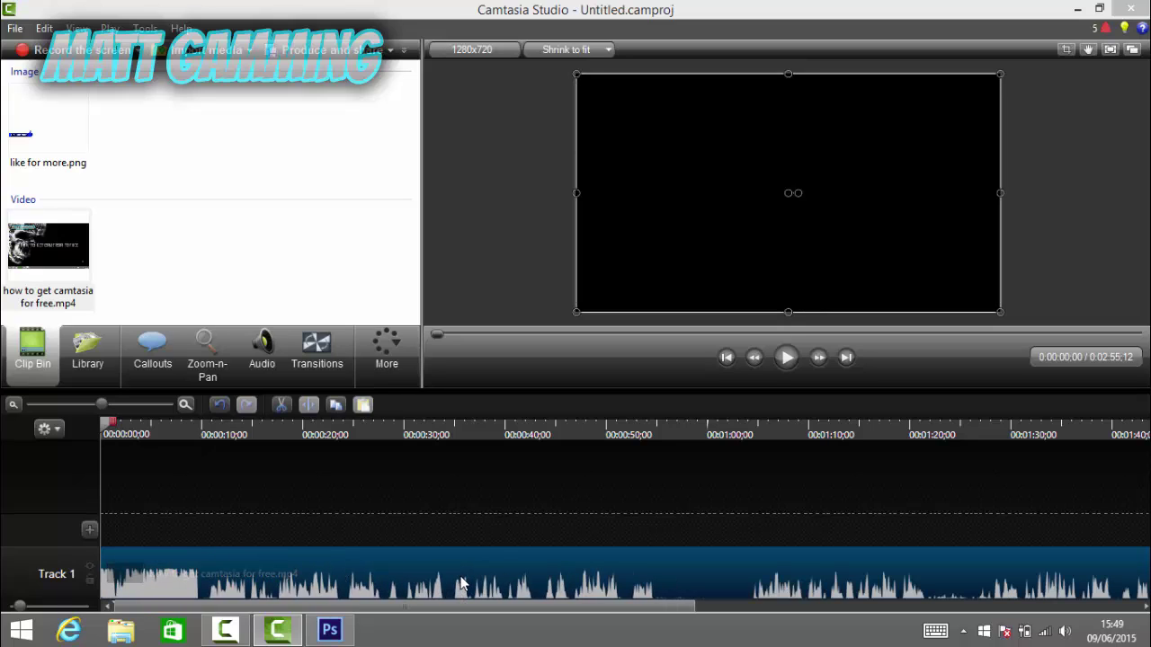
pyautogui.rightClick(460, 582)
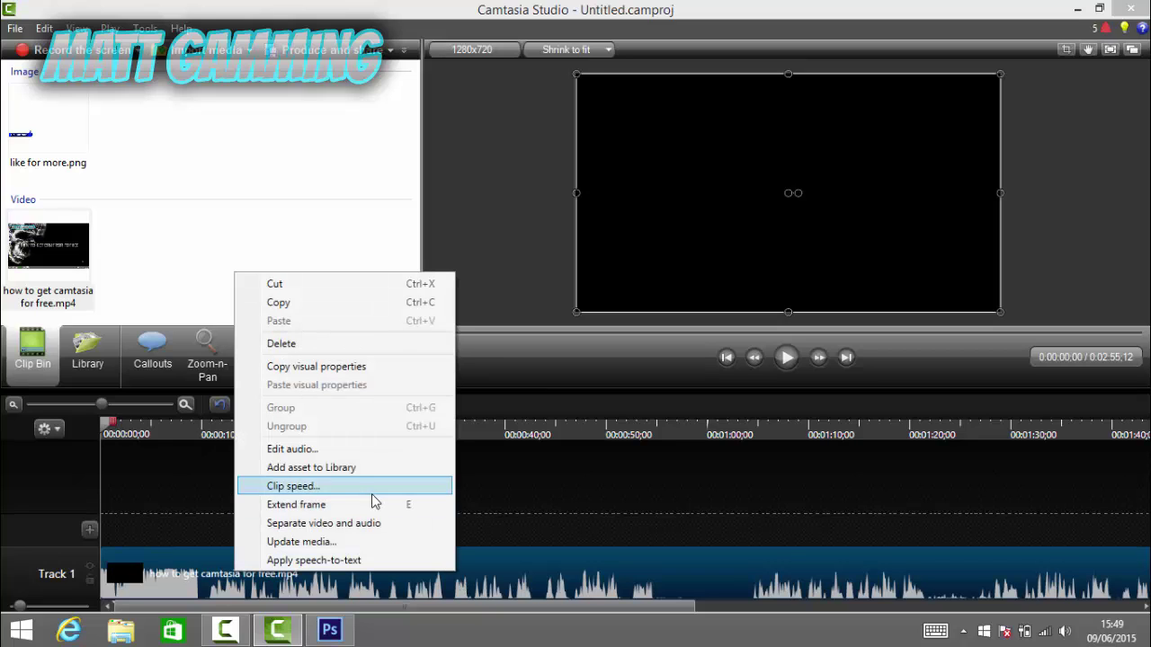
pyautogui.click(377, 524)
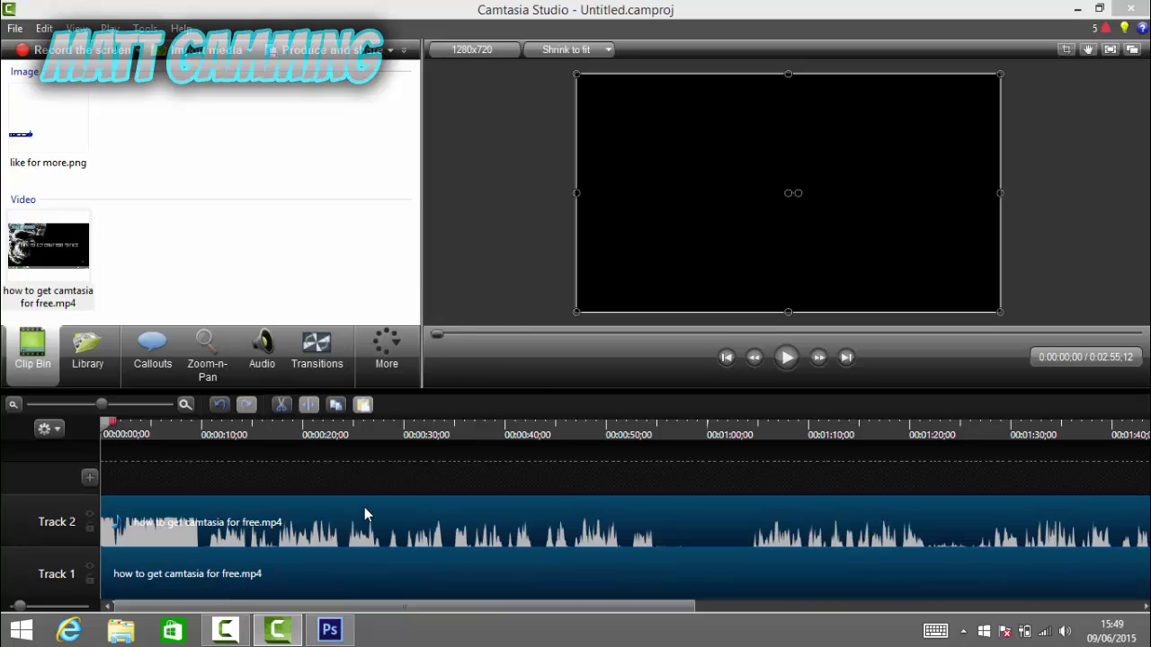
pyautogui.click(363, 519)
pyautogui.press('Delete')
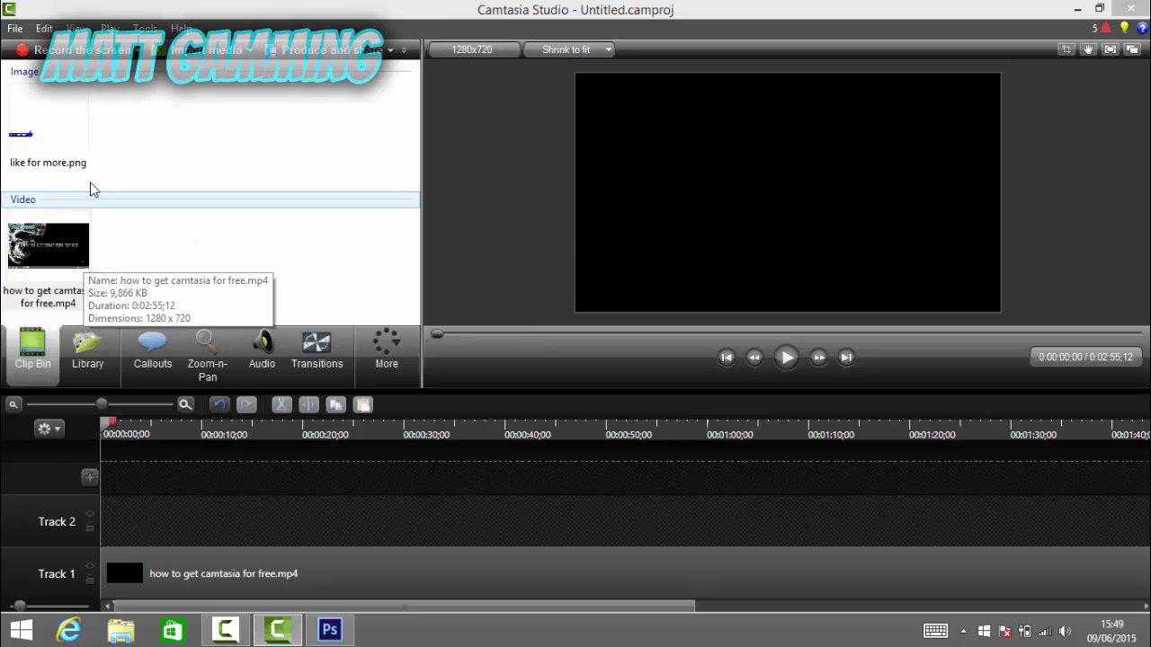
# Place like for more.png on Track 2 at about 0:00:17 and shorten it to end at about 0:00:21
pyautogui.click(785, 361)
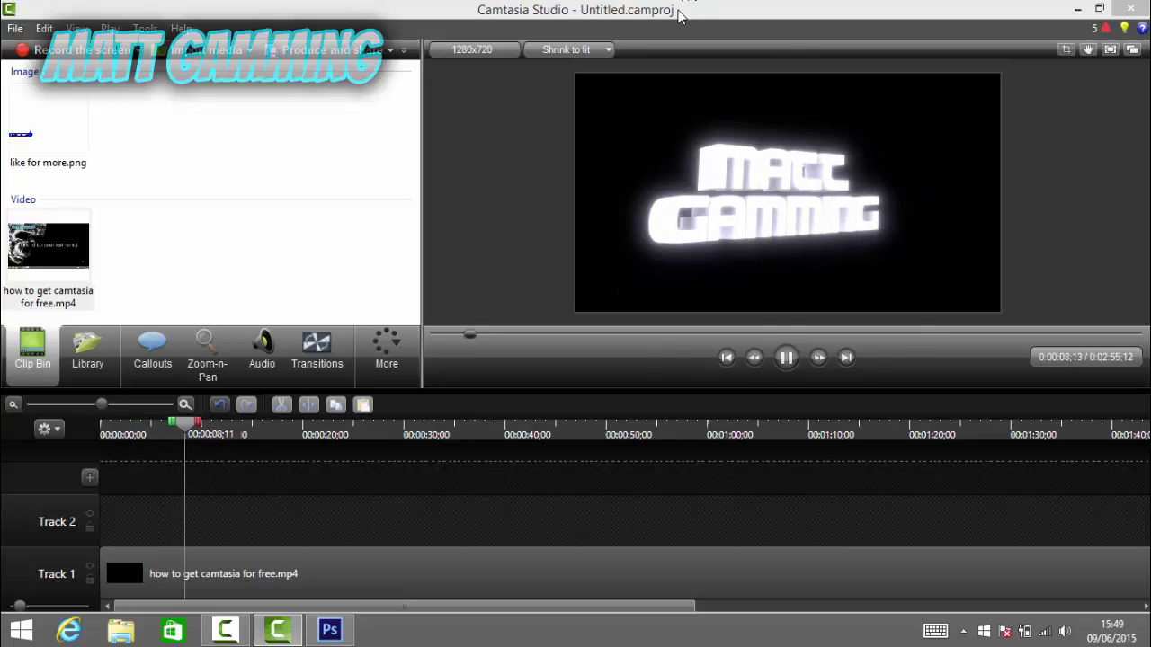
pyautogui.click(785, 358)
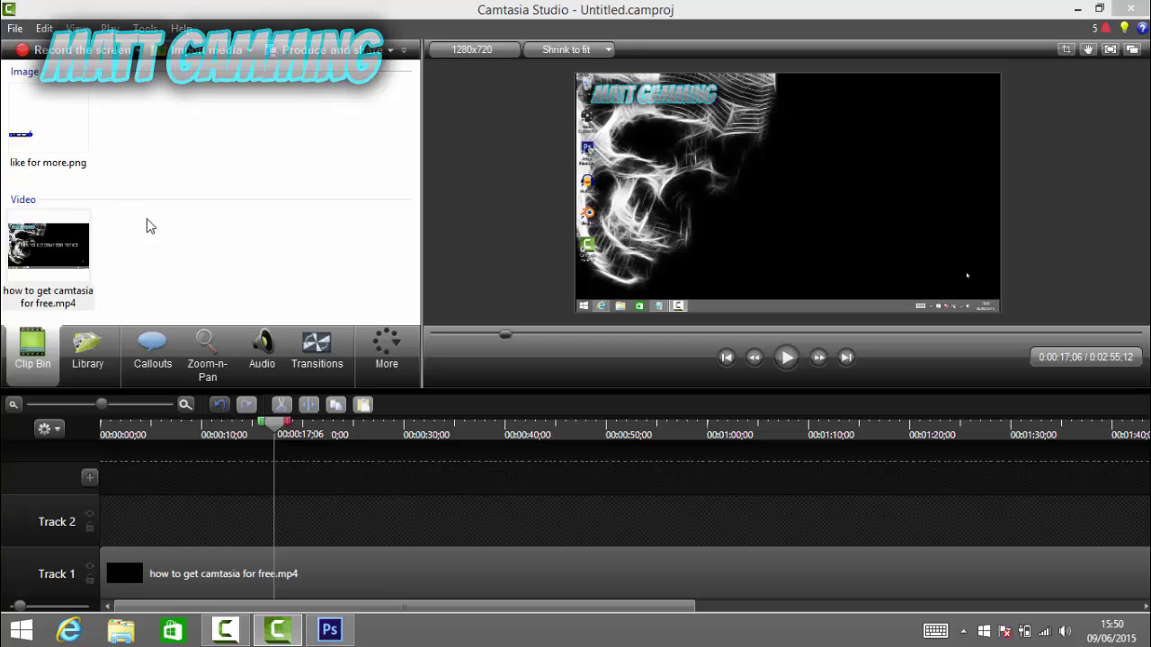
pyautogui.click(63, 170)
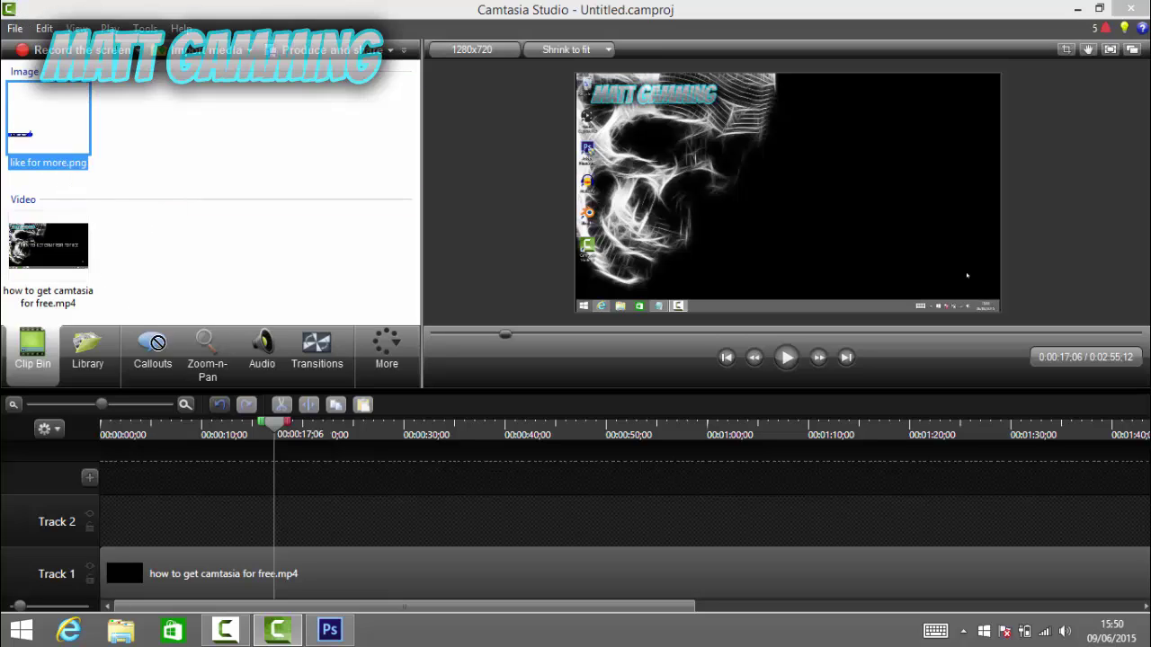
pyautogui.moveTo(306, 525)
pyautogui.mouseDown()
pyautogui.moveTo(335, 529)
pyautogui.moveTo(297, 526)
pyautogui.mouseUp()
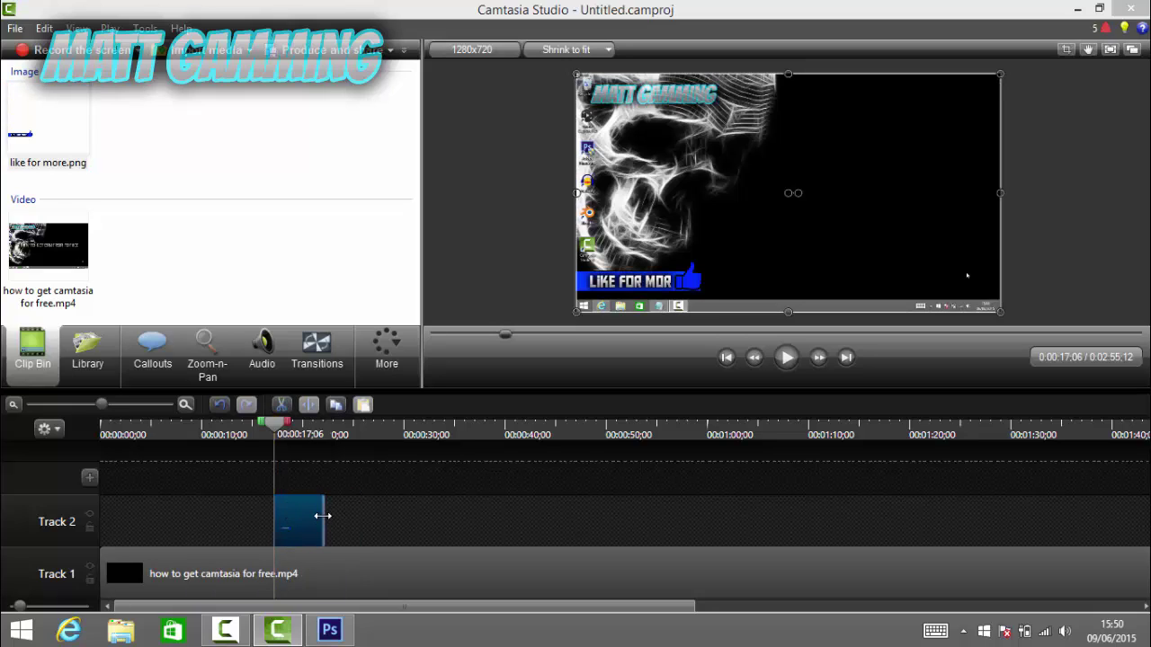
pyautogui.moveTo(322, 516); pyautogui.dragTo(308, 516)
# Play back the banner section of the timeline and return the playhead to about 0:00:15, before the banner clip
pyautogui.click(788, 367)
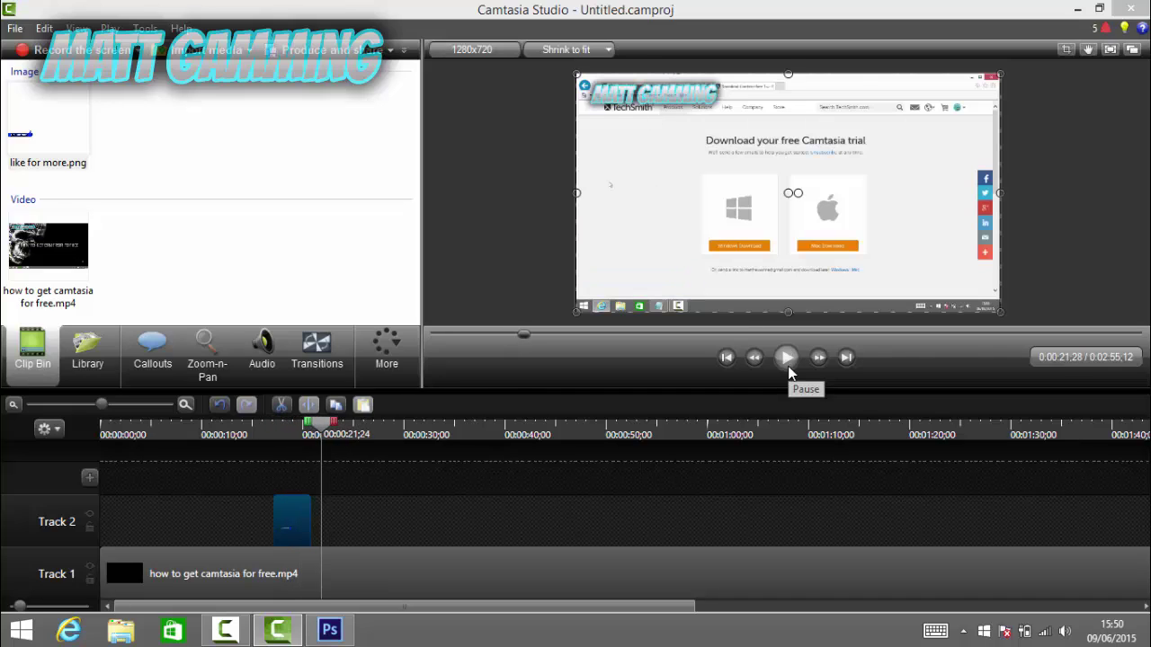
pyautogui.click(787, 365)
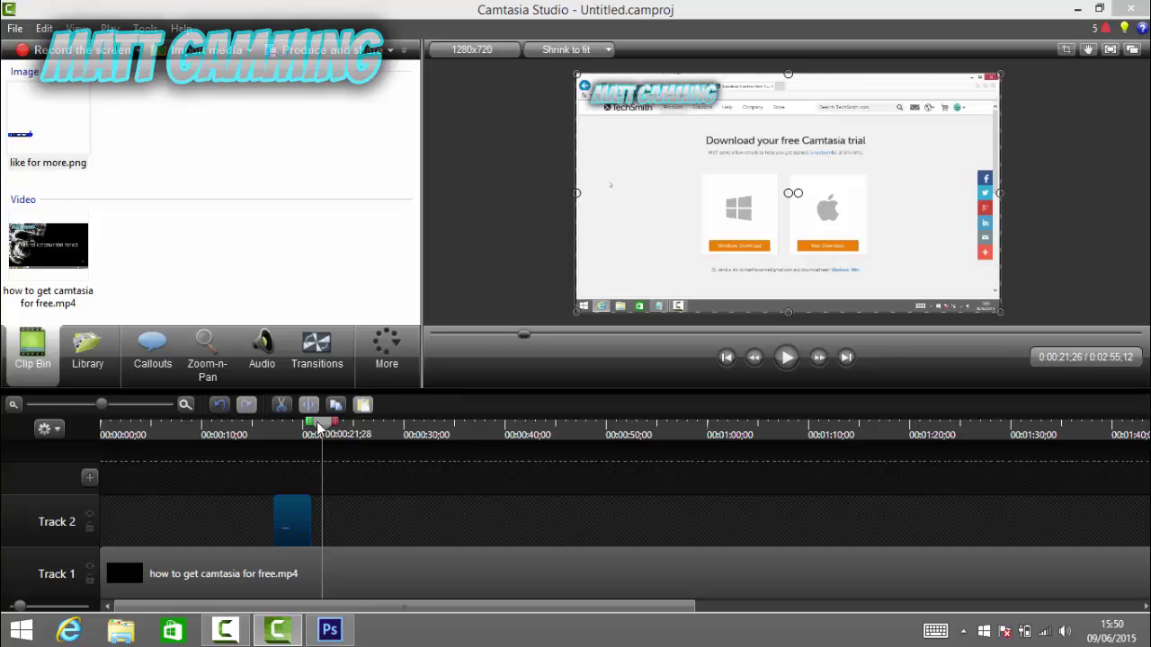
pyautogui.moveTo(317, 426); pyautogui.dragTo(266, 425)
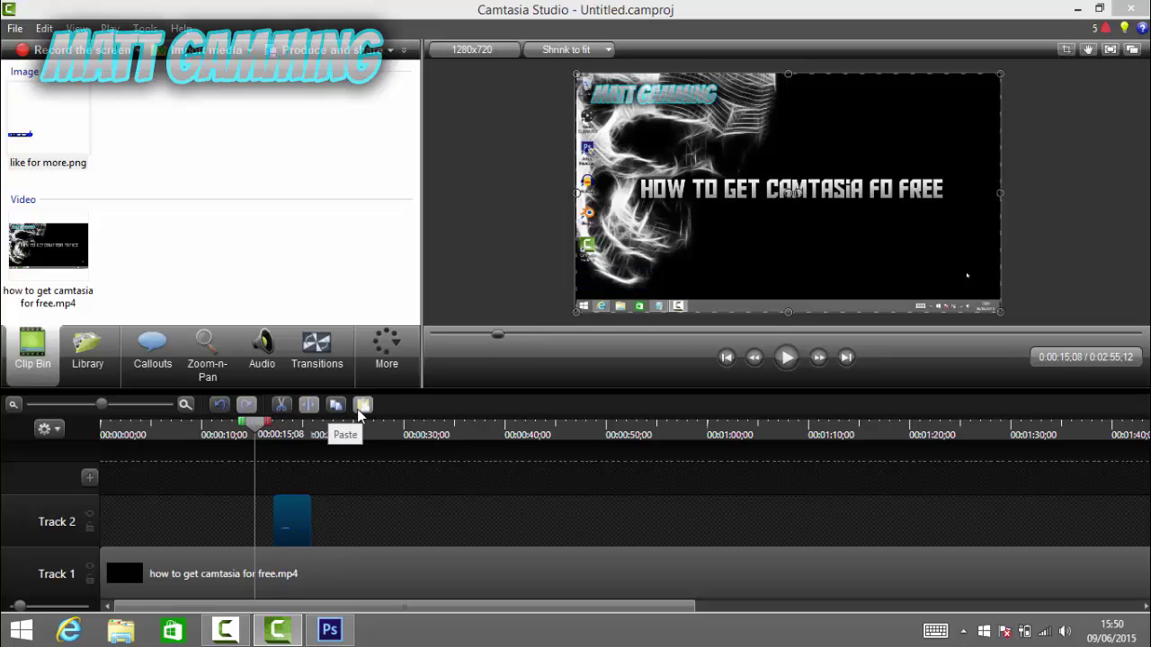
# Apply a Slide right transition to the start and Slide left to the end of the Track 2 banner clip, and play it back
pyautogui.click(304, 339)
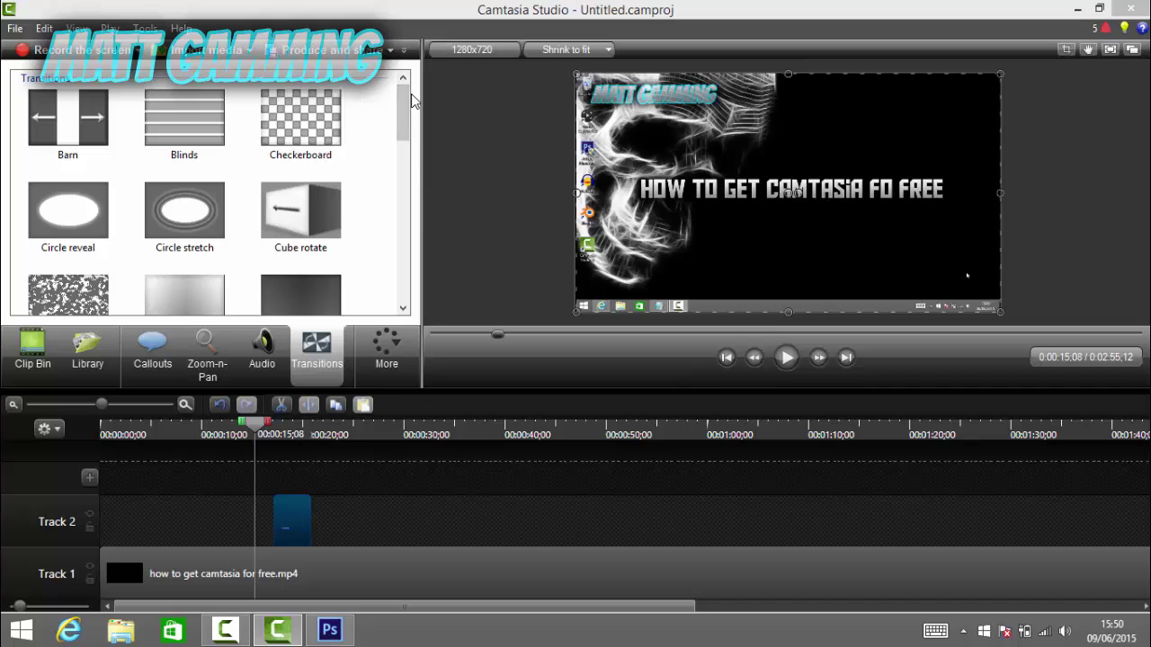
pyautogui.moveTo(409, 103); pyautogui.dragTo(400, 269)
pyautogui.moveTo(86, 176)
pyautogui.mouseDown()
pyautogui.moveTo(311, 535)
pyautogui.moveTo(270, 540)
pyautogui.moveTo(280, 533)
pyautogui.mouseUp()
pyautogui.moveTo(319, 87); pyautogui.dragTo(304, 526)
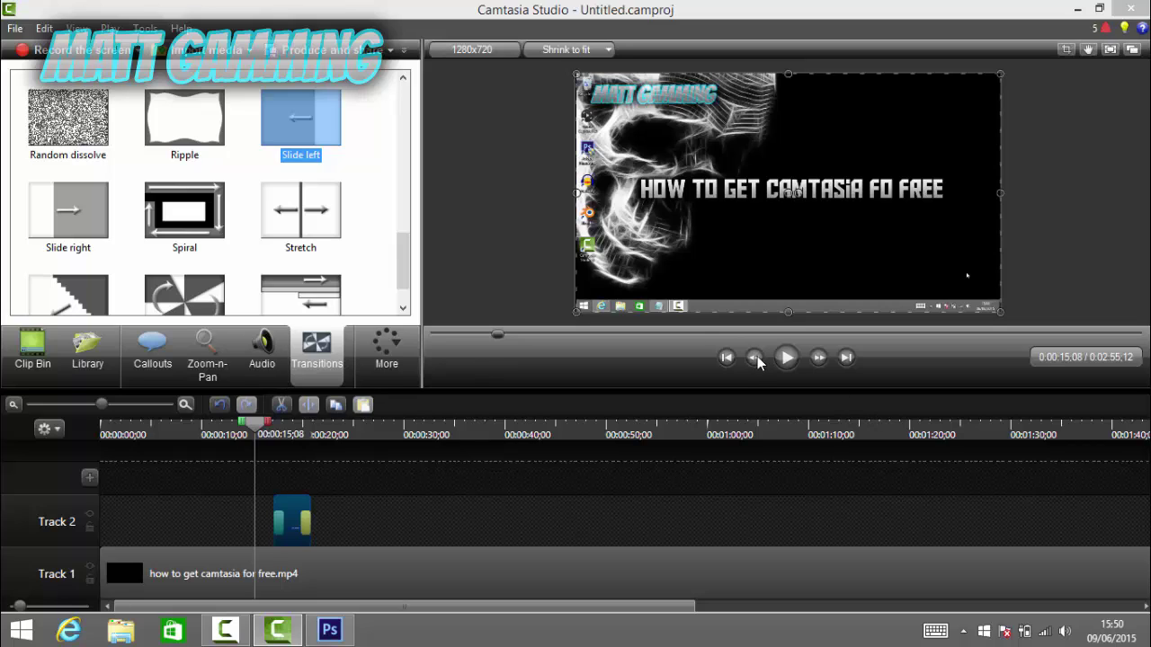
pyautogui.click(785, 358)
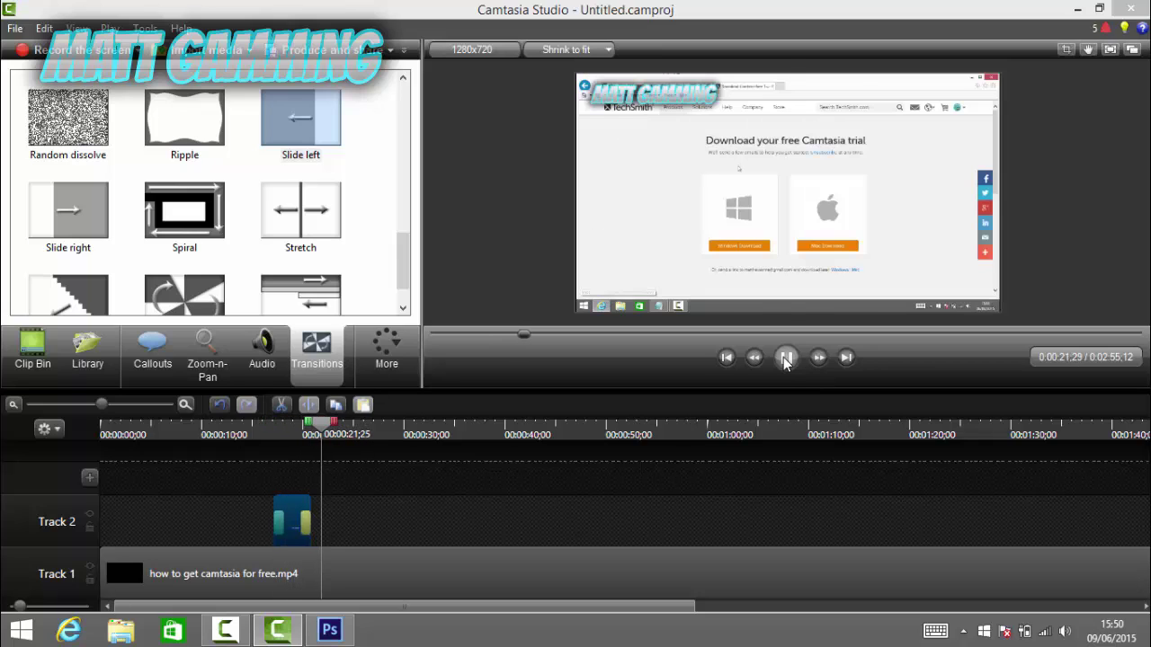
pyautogui.click(785, 357)
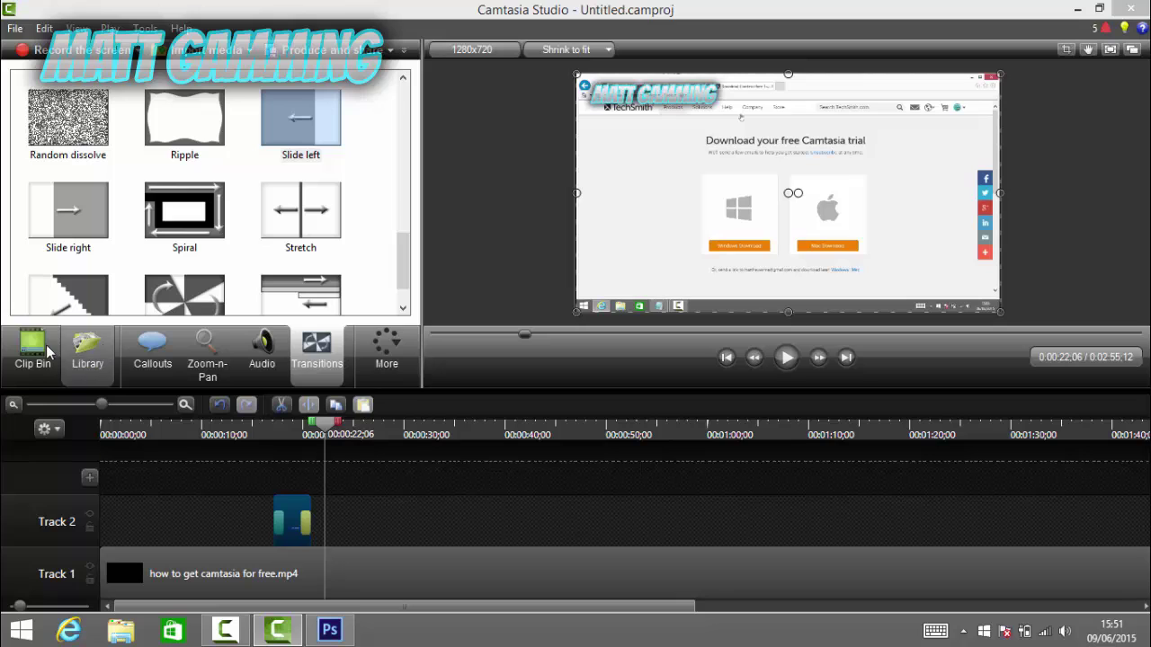
# Start importing media from the Clip Bin and go to the Pictures folder
pyautogui.click(13, 362)
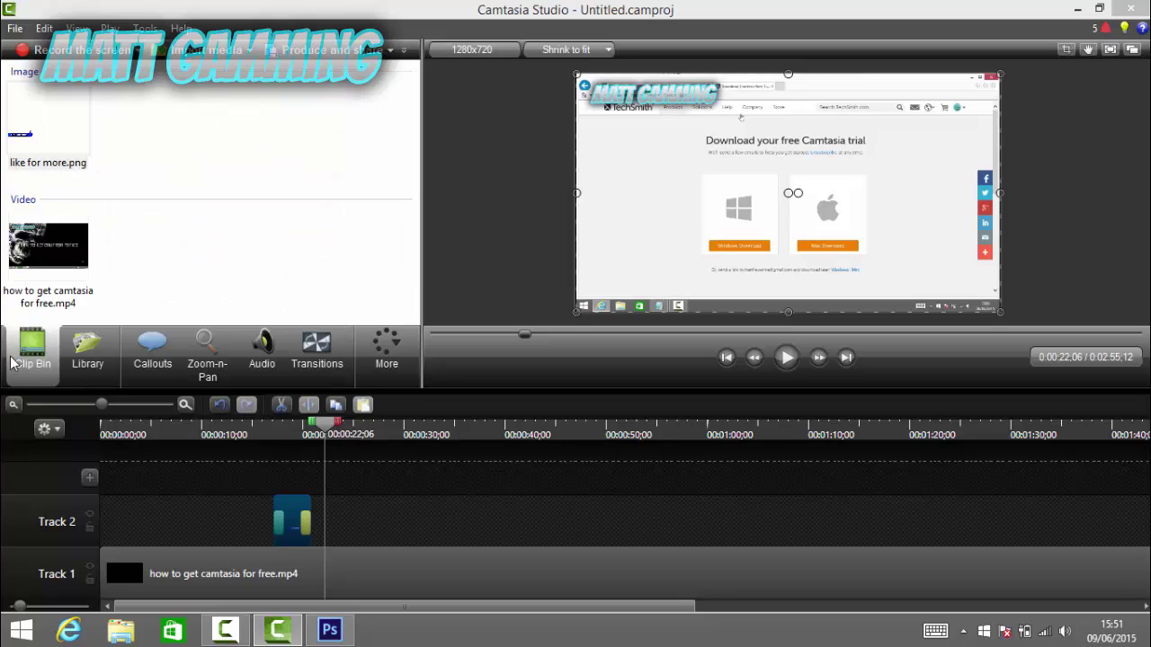
pyautogui.click(219, 54)
pyautogui.click(27, 224)
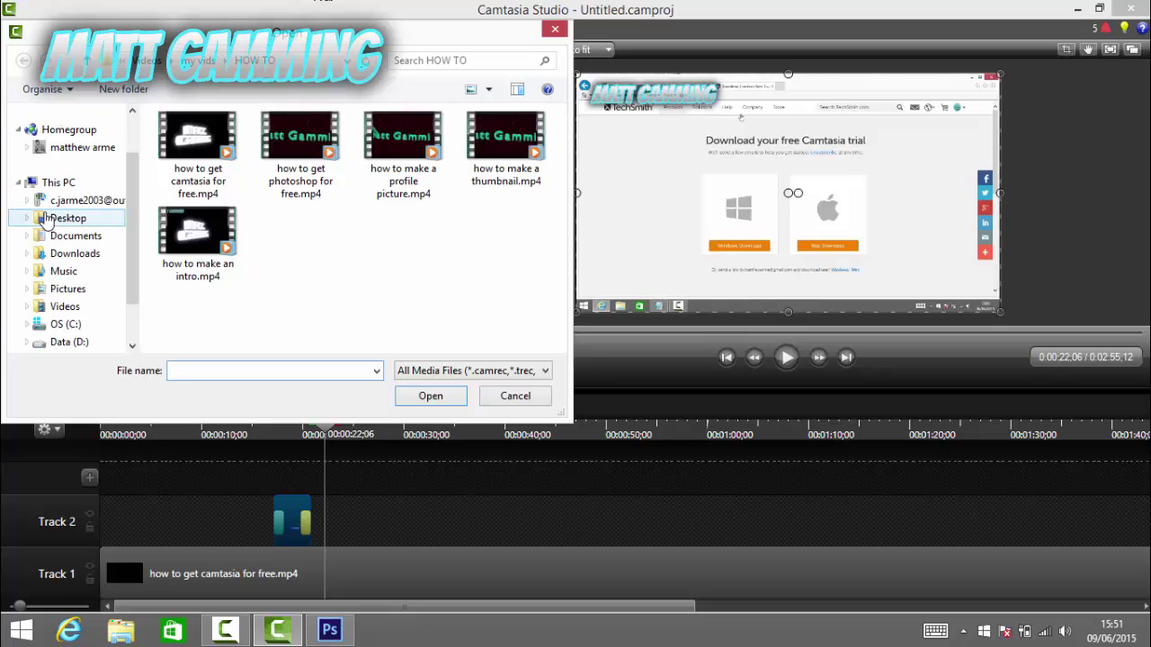
pyautogui.click(63, 289)
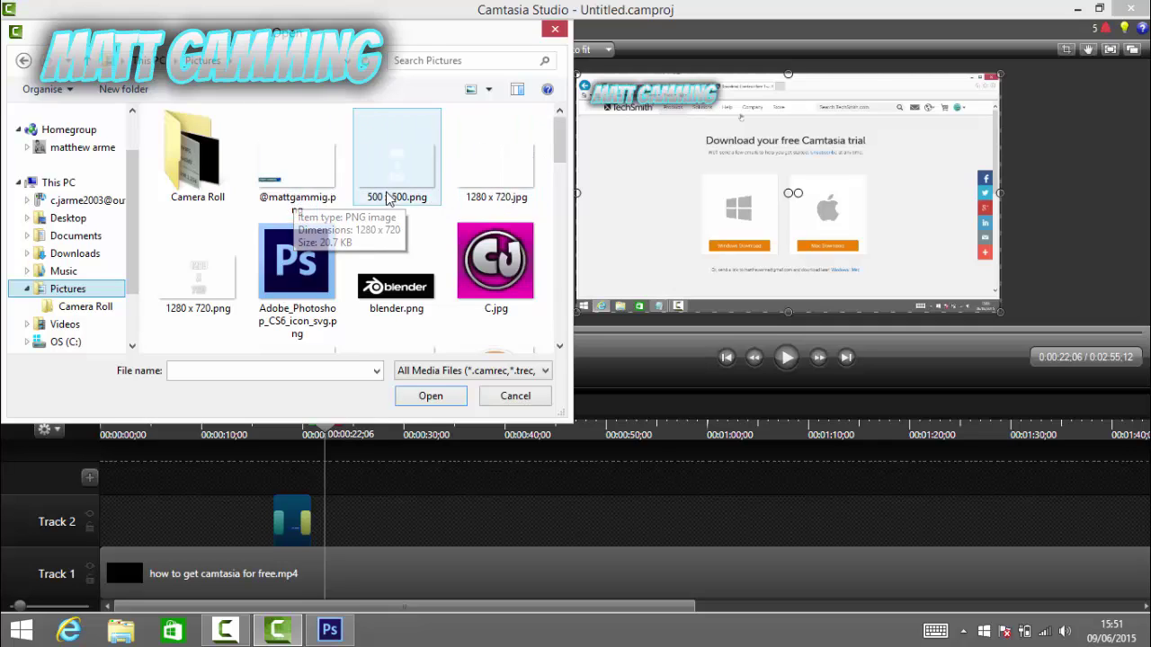
pyautogui.click(286, 173)
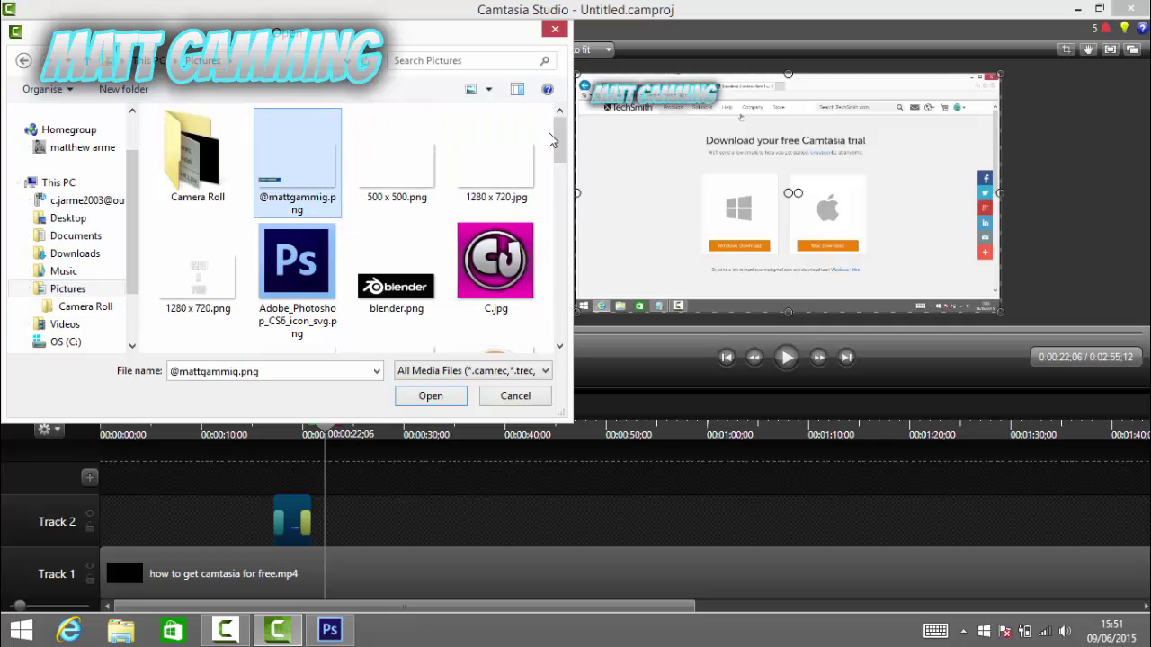
pyautogui.scroll(-1, 550, 159)
pyautogui.scroll(-5, 550, 158)
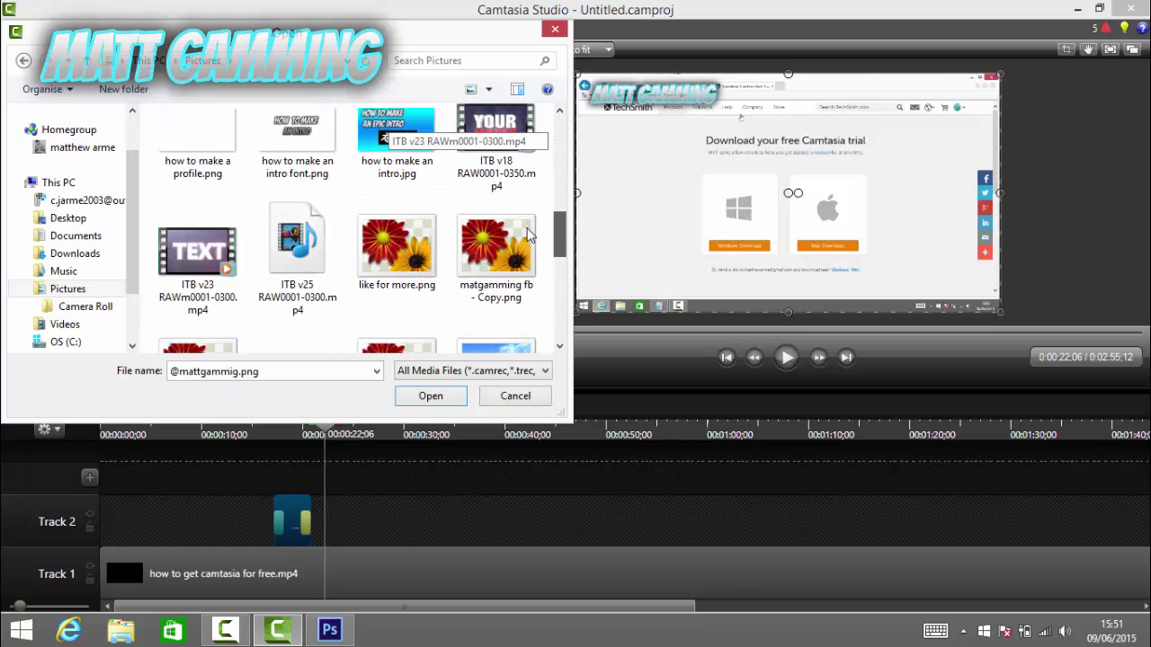
pyautogui.scroll(-4, 529, 234)
pyautogui.scroll(-1, 526, 273)
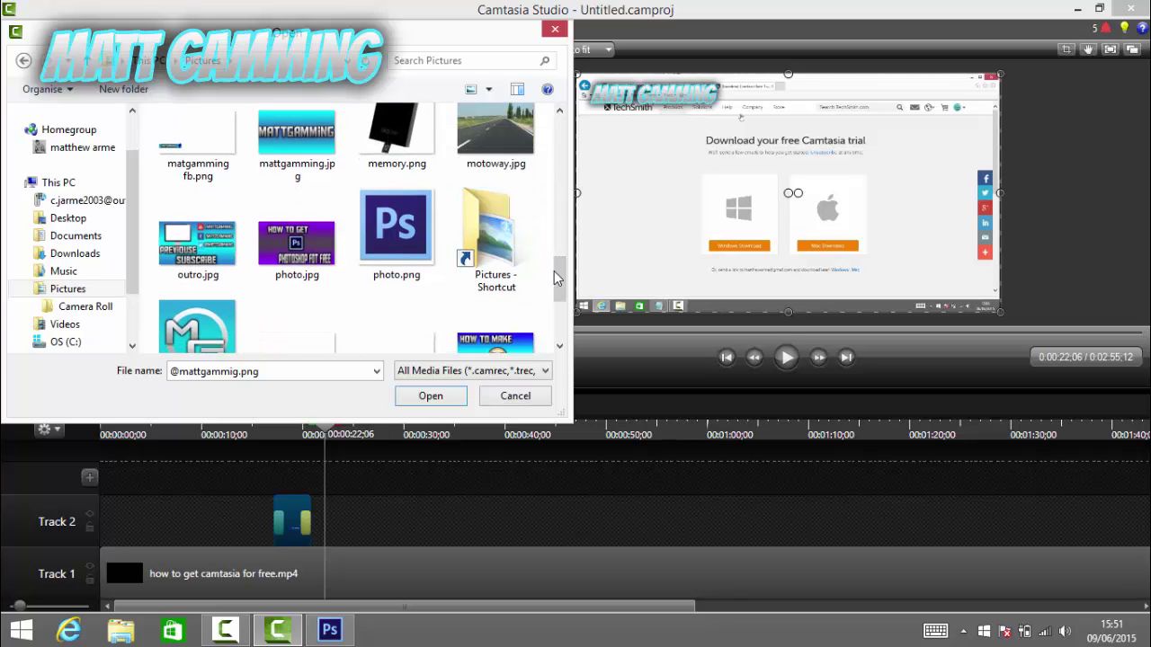
pyautogui.moveTo(558, 288); pyautogui.dragTo(562, 308)
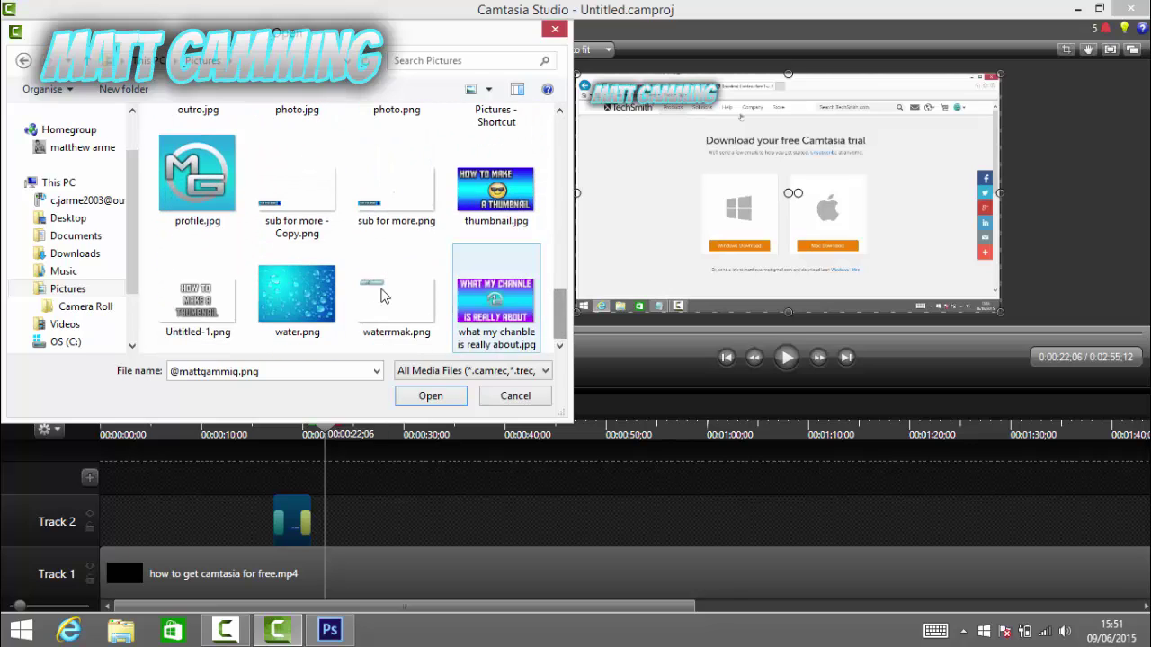
pyautogui.keyDown('ctrl'); pyautogui.click(296, 229); pyautogui.keyUp('ctrl')
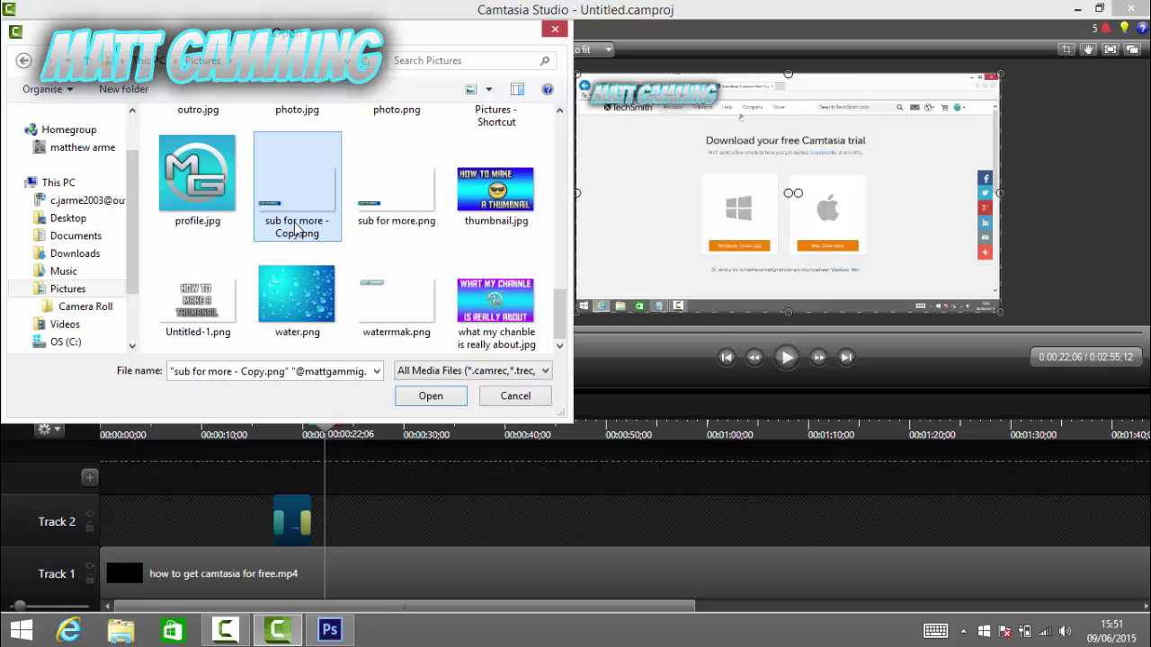
pyautogui.keyDown('ctrl'); pyautogui.click(378, 216); pyautogui.keyUp('ctrl')
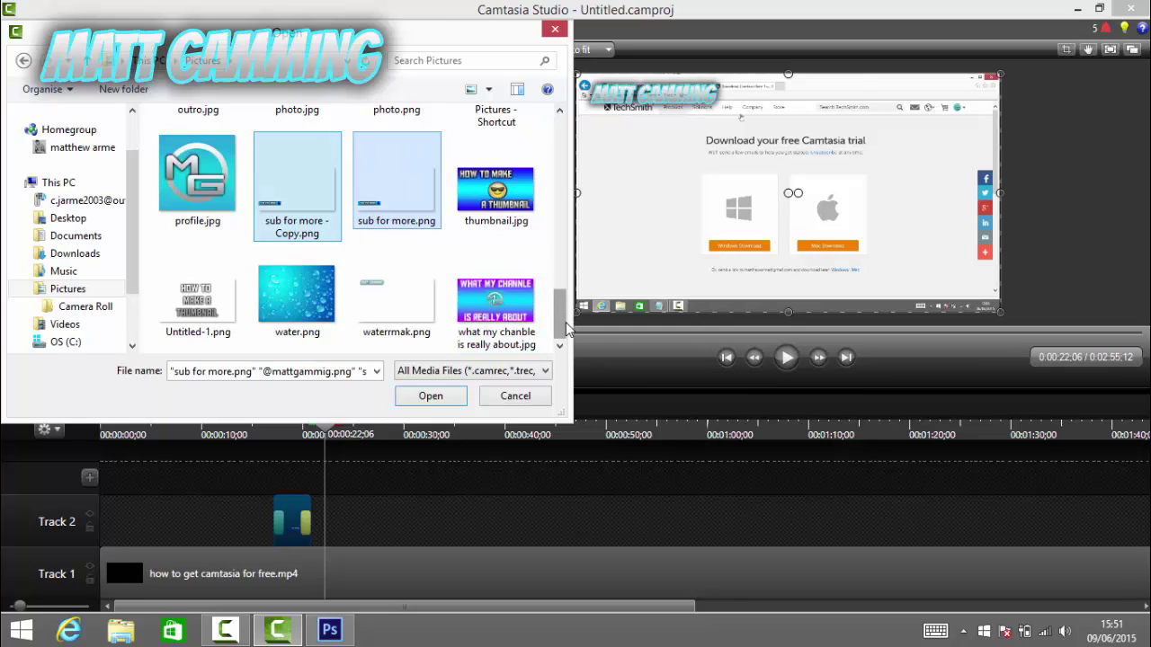
pyautogui.moveTo(565, 326); pyautogui.dragTo(549, 284)
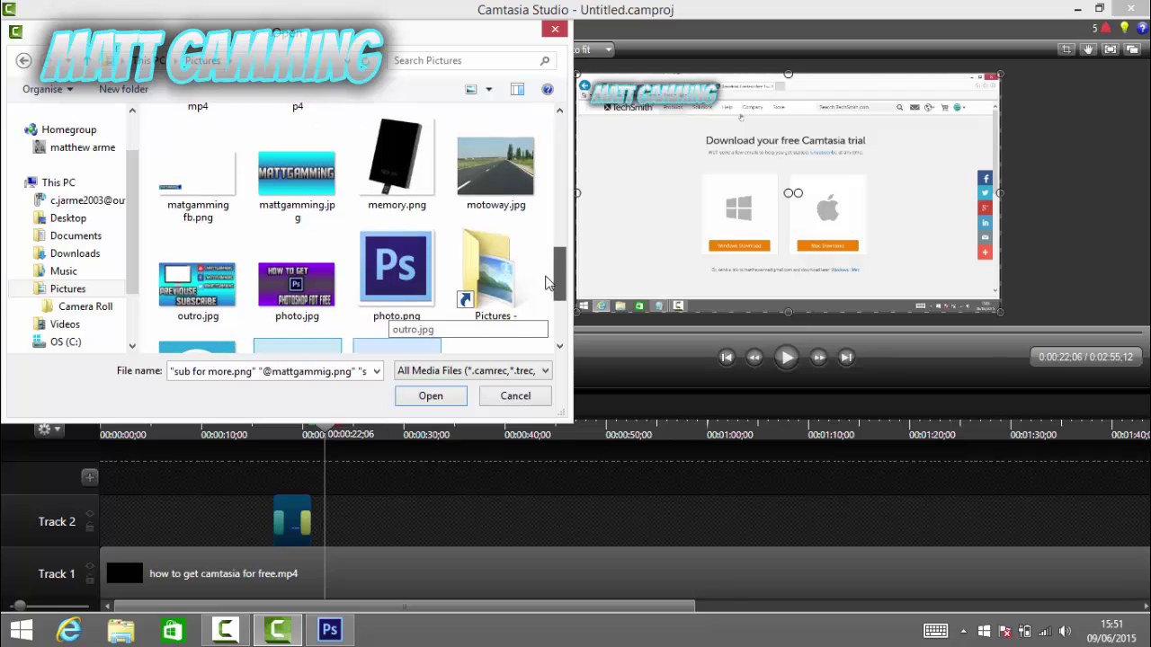
pyautogui.keyDown('shift'); pyautogui.click(226, 201); pyautogui.keyUp('shift')
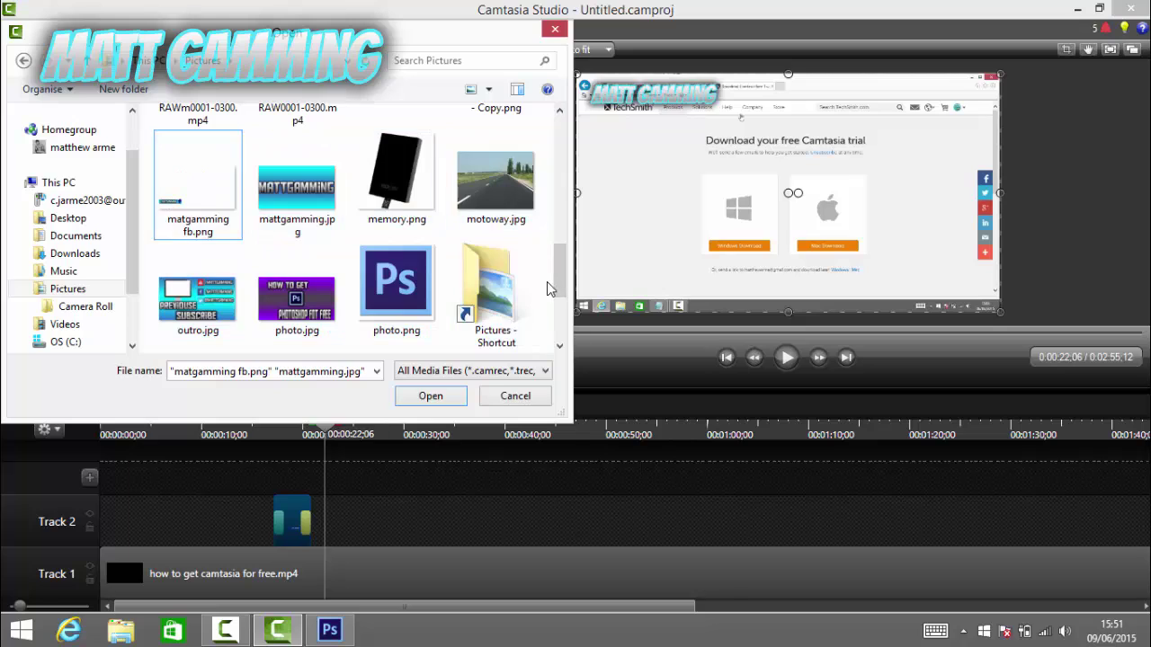
pyautogui.click(222, 220)
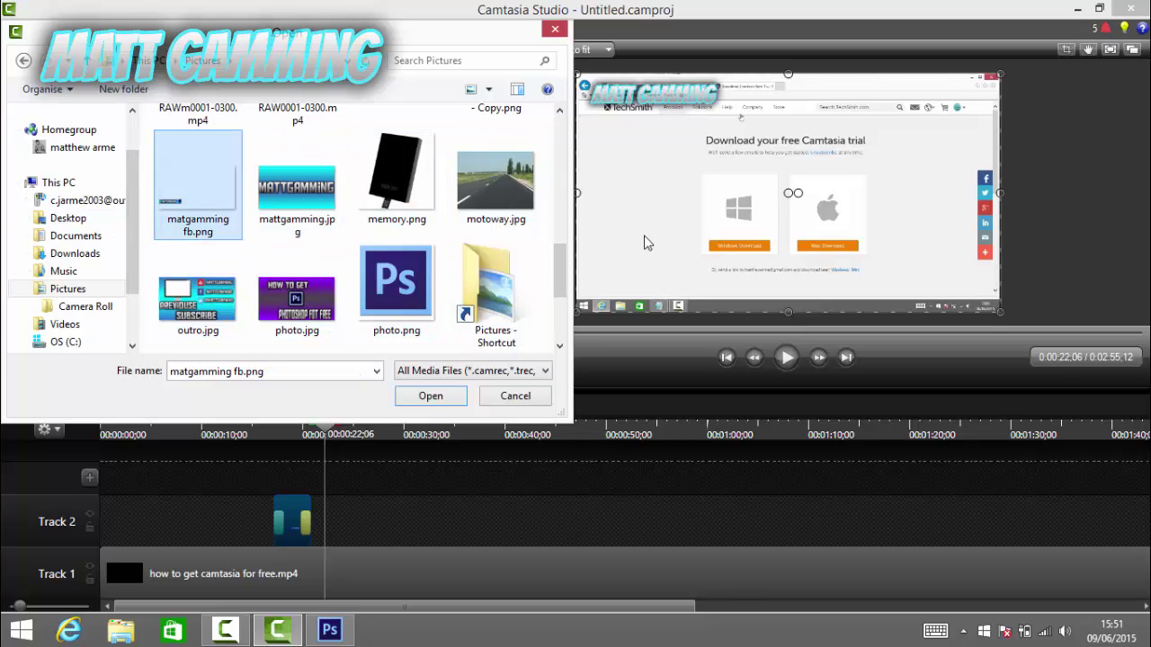
pyautogui.moveTo(560, 270); pyautogui.dragTo(558, 306)
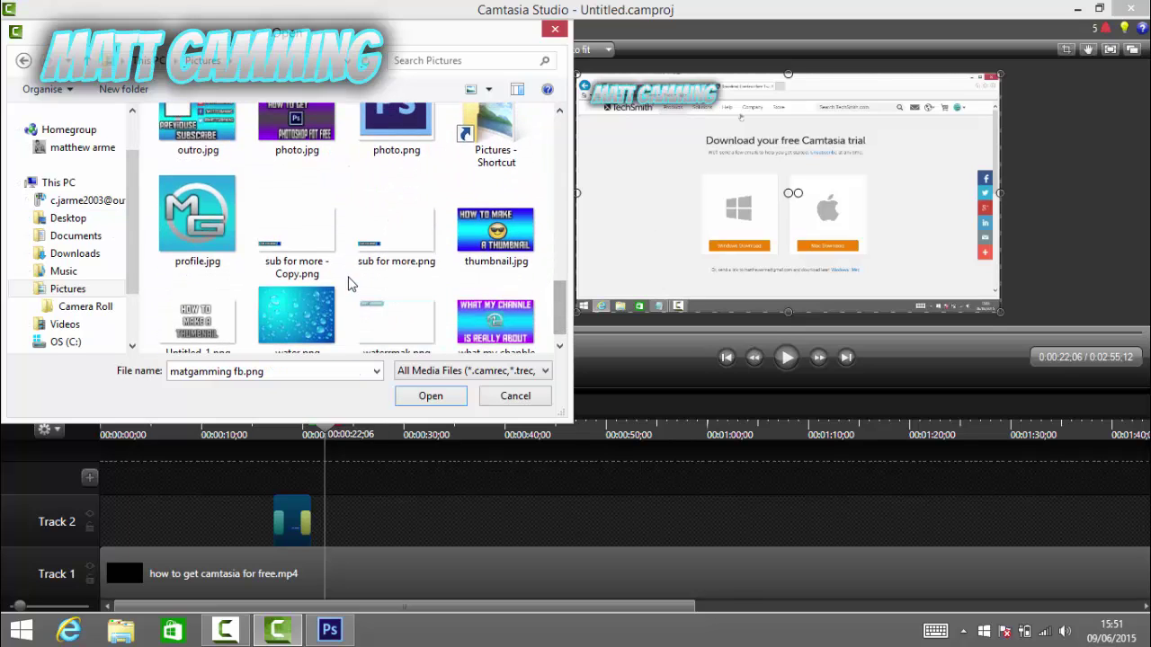
pyautogui.keyDown('ctrl'); pyautogui.click(297, 241); pyautogui.keyUp('ctrl')
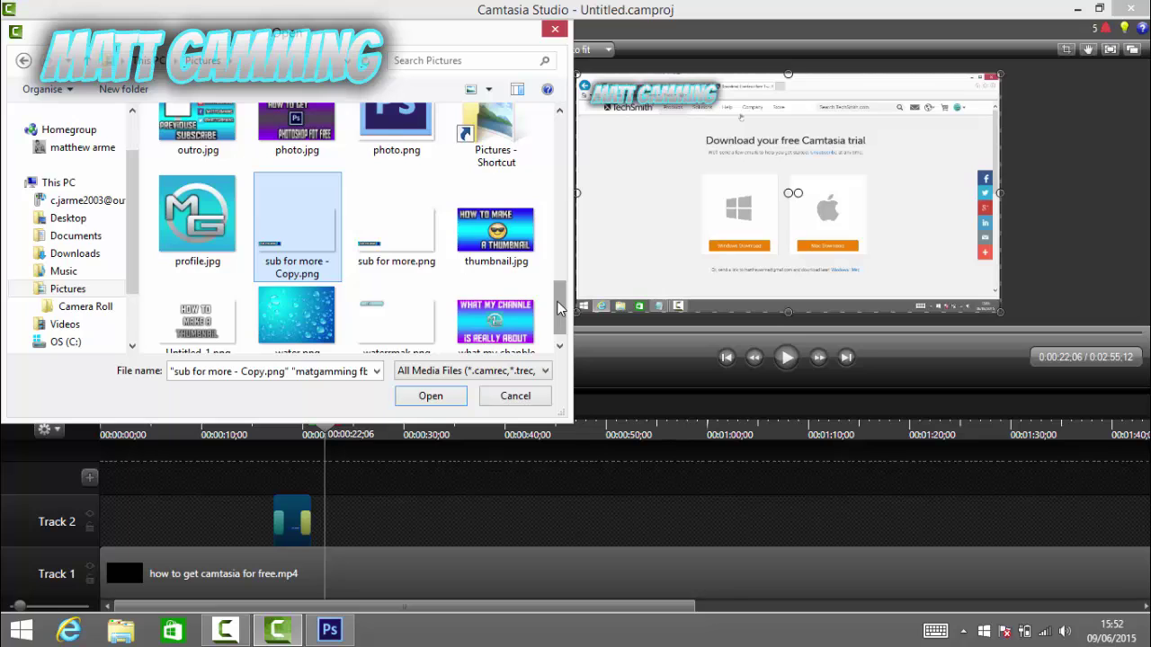
pyautogui.moveTo(558, 307); pyautogui.dragTo(559, 106)
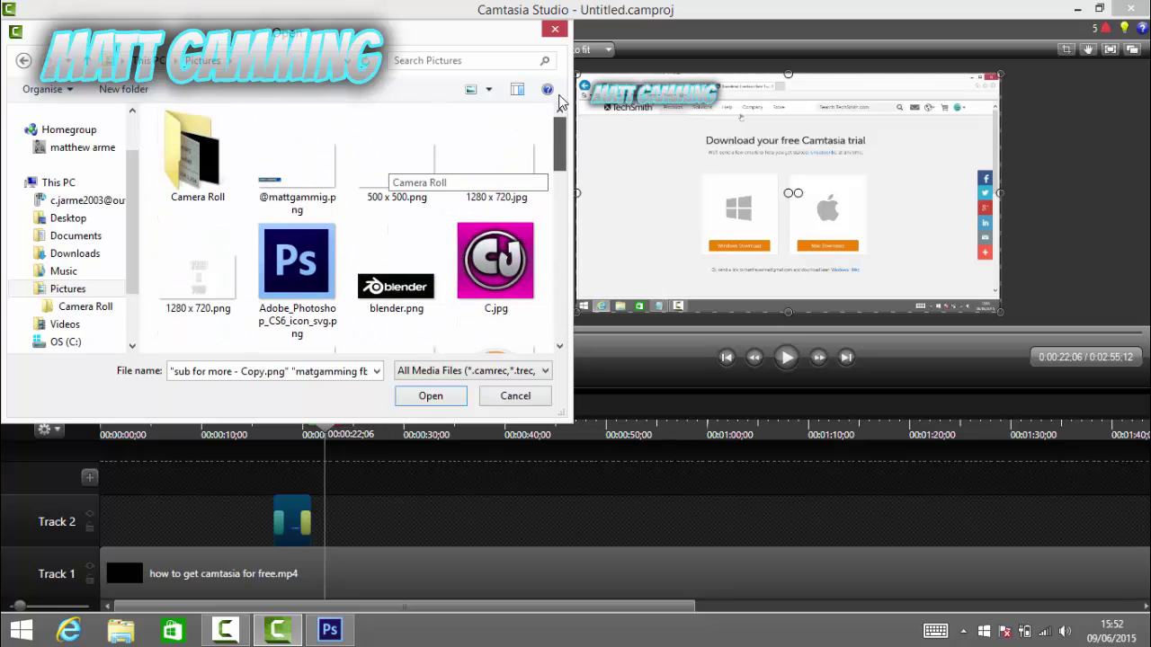
pyautogui.keyDown('ctrl'); pyautogui.click(317, 193); pyautogui.keyUp('ctrl')
pyautogui.press('Return')
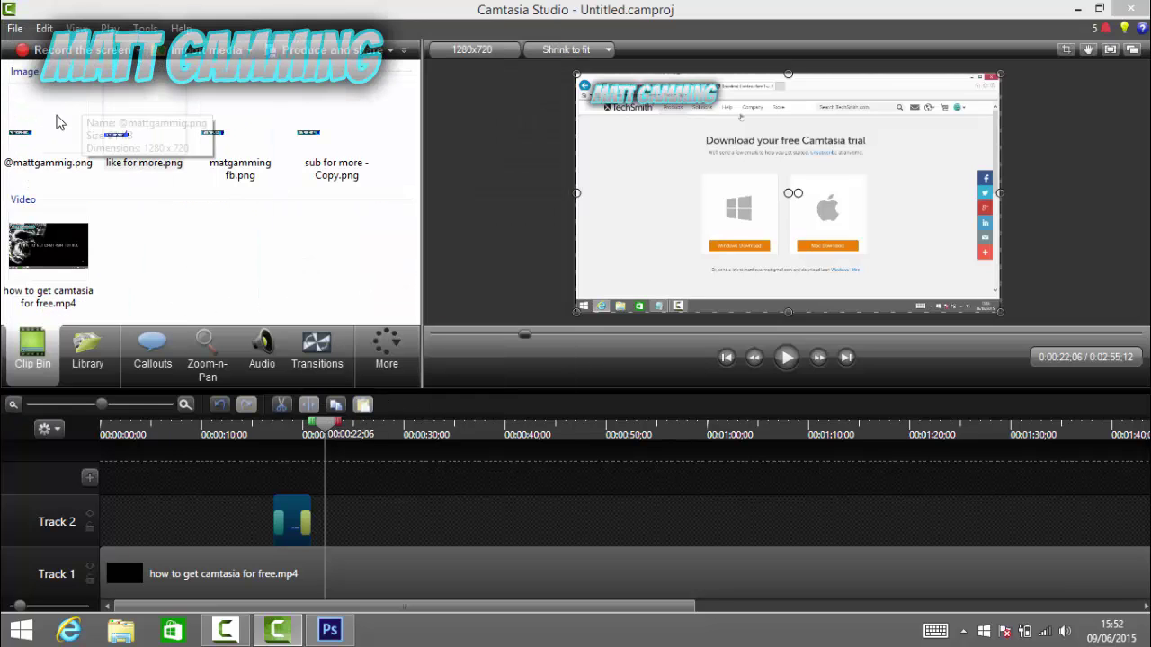
pyautogui.moveTo(58, 121); pyautogui.dragTo(353, 523)
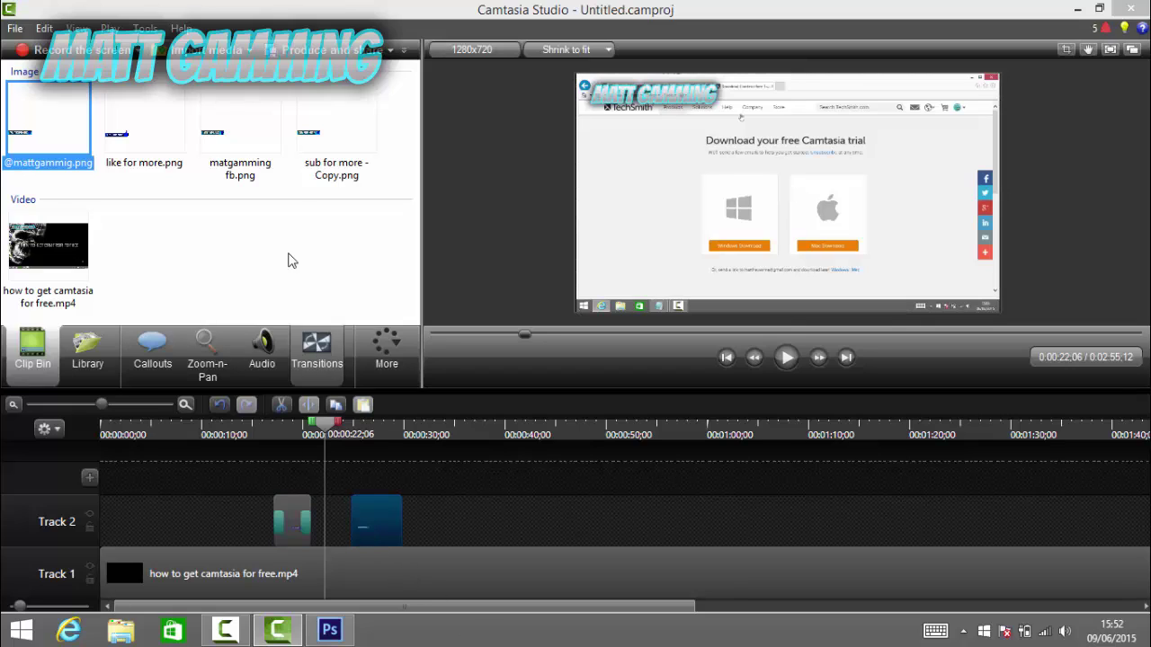
pyautogui.moveTo(275, 113); pyautogui.dragTo(469, 524)
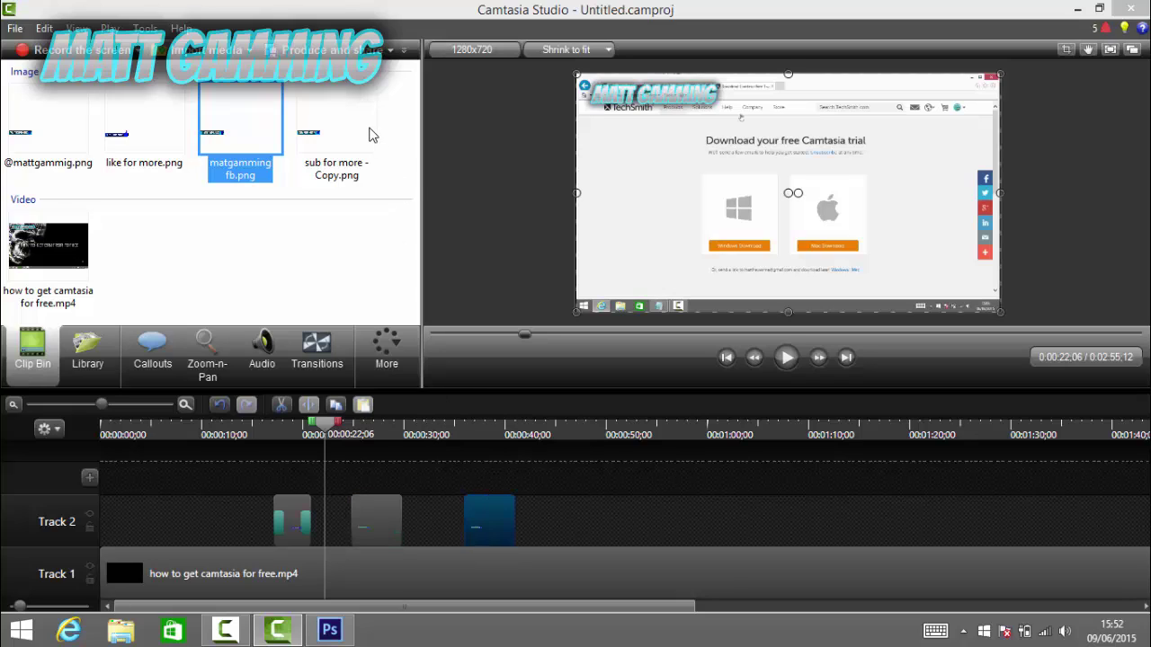
pyautogui.moveTo(373, 135); pyautogui.dragTo(603, 514)
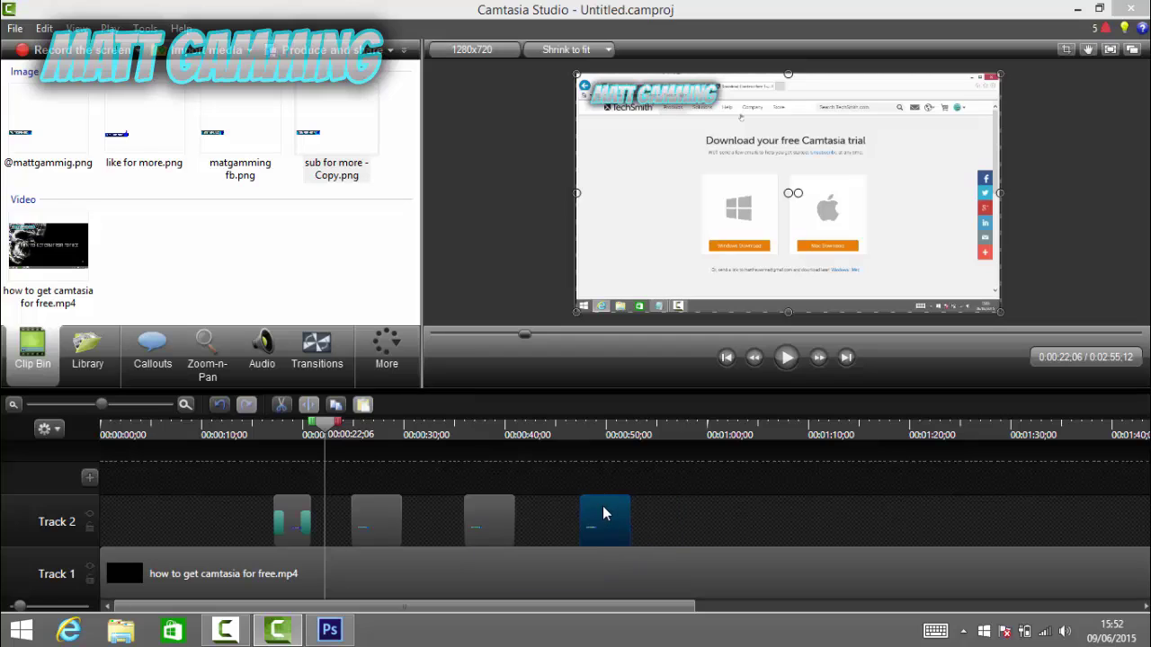
pyautogui.moveTo(388, 521); pyautogui.dragTo(335, 540)
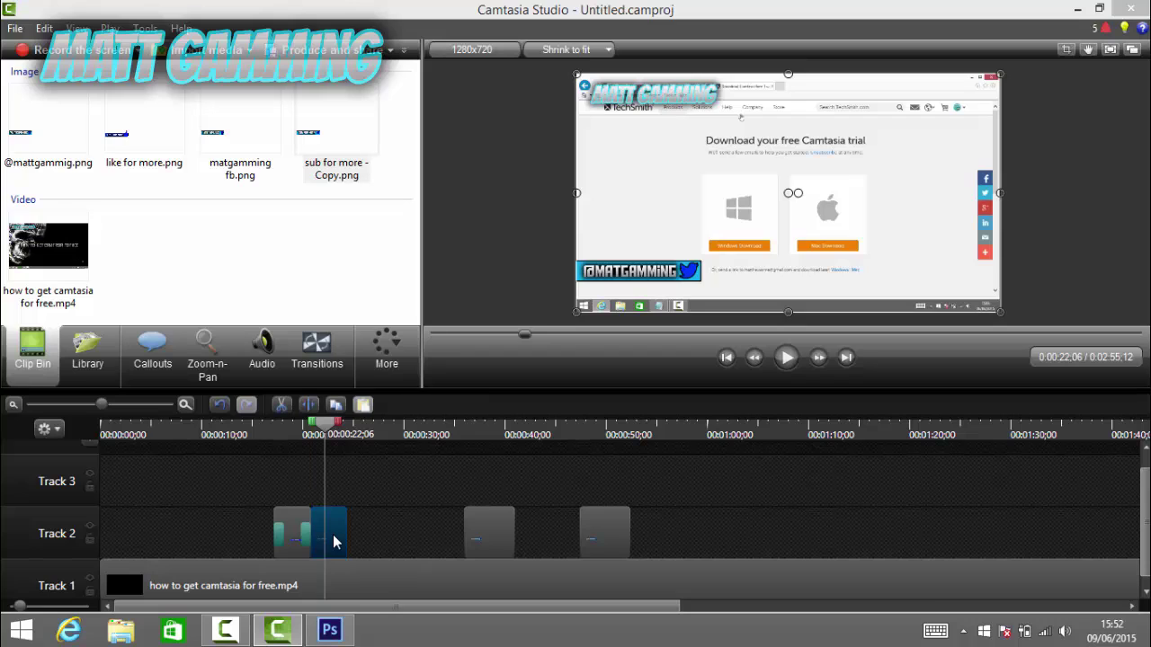
pyautogui.click(322, 352)
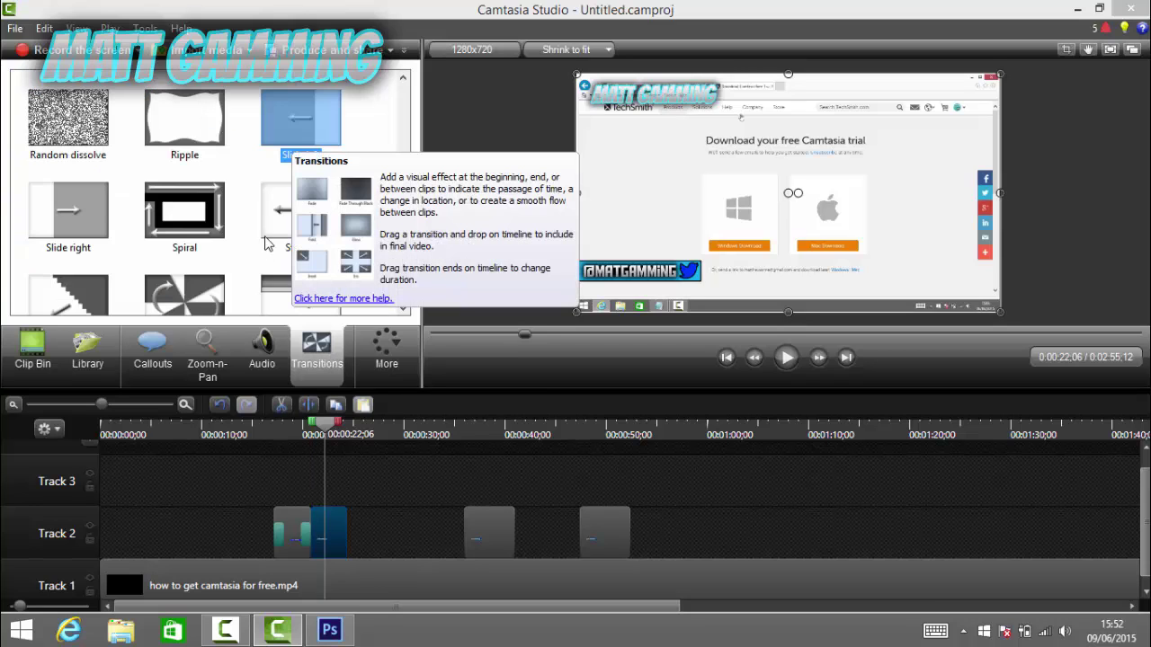
pyautogui.moveTo(68, 208); pyautogui.dragTo(317, 538)
pyautogui.moveTo(304, 120); pyautogui.dragTo(349, 532)
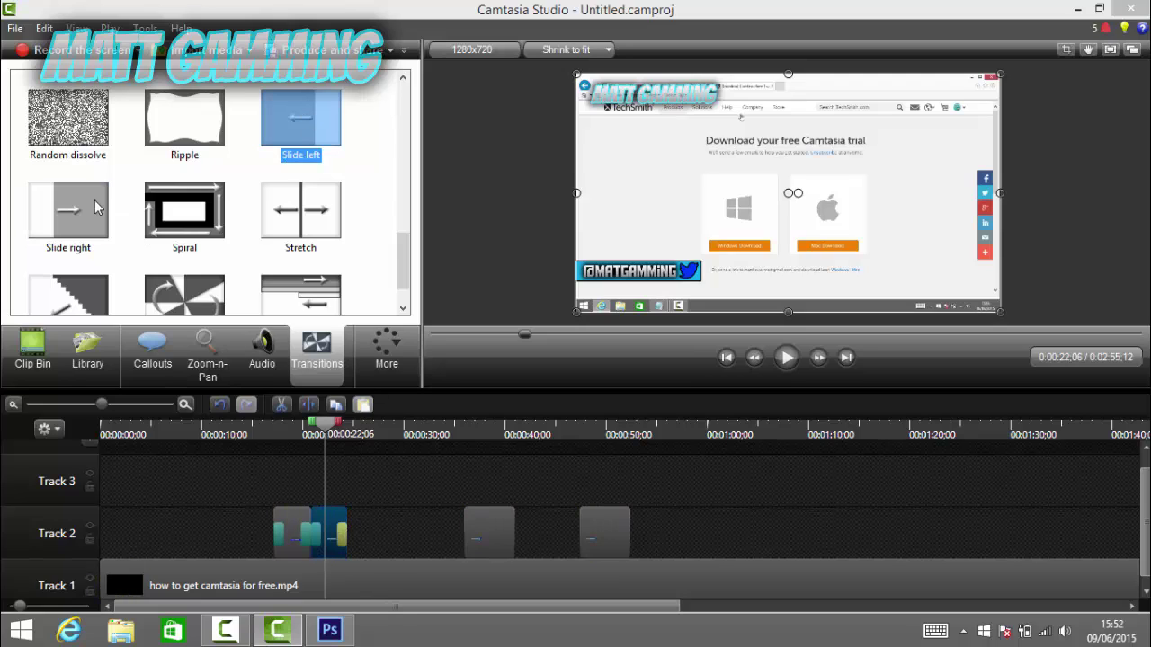
# Apply Slide right to the start and Slide left to the end of the matgamming fb.png and sub for more - Copy.png clips
pyautogui.moveTo(73, 209); pyautogui.dragTo(479, 528)
pyautogui.moveTo(76, 254); pyautogui.dragTo(351, 417)
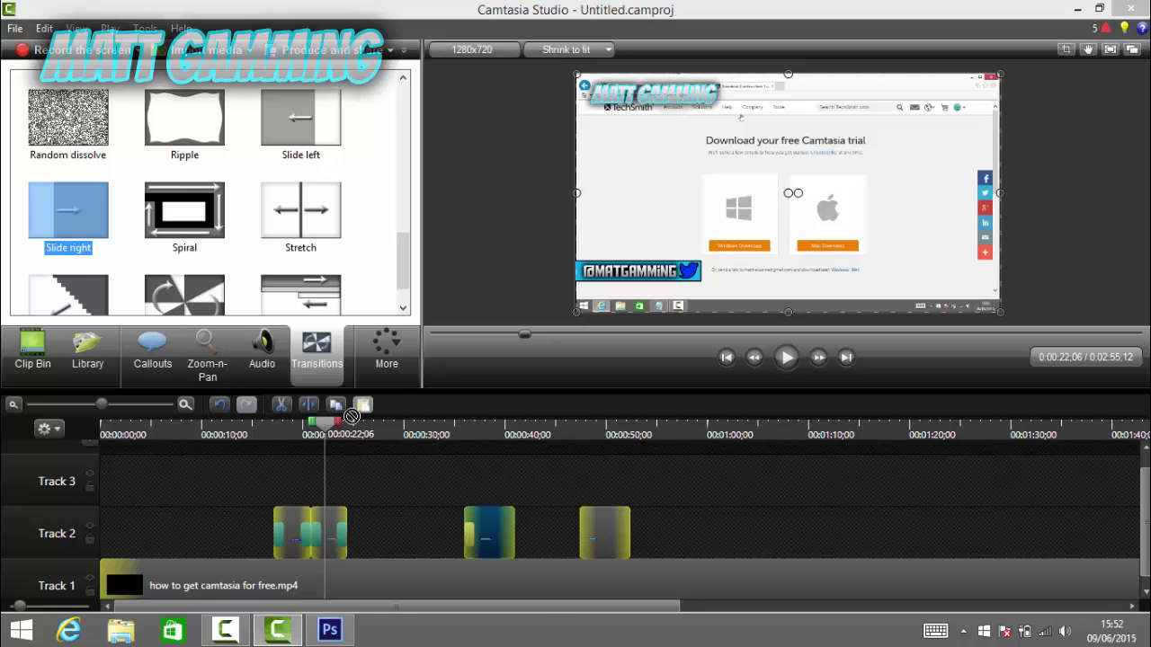
pyautogui.moveTo(586, 539); pyautogui.dragTo(585, 540)
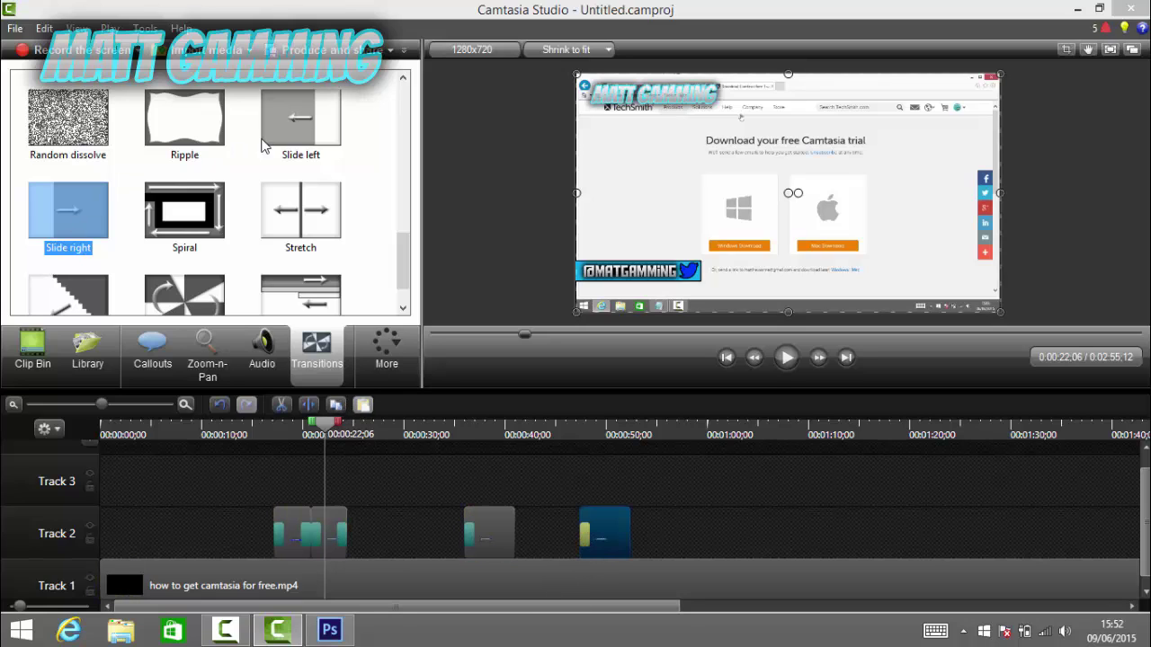
pyautogui.moveTo(301, 121)
pyautogui.mouseDown()
pyautogui.moveTo(517, 570)
pyautogui.moveTo(508, 539)
pyautogui.mouseUp()
pyautogui.moveTo(270, 139); pyautogui.dragTo(627, 542)
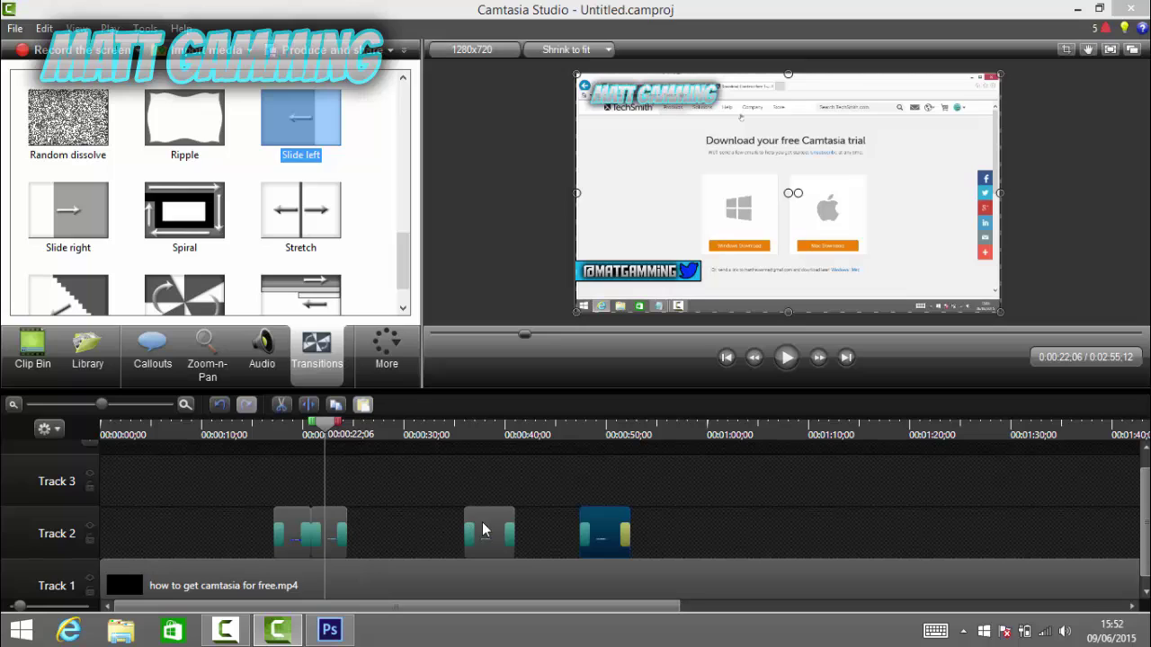
# Shorten the matgamming fb.png and sub for more - Copy.png clips to about 3.5 seconds and line them up directly after the second banner on Track 2
pyautogui.moveTo(484, 530); pyautogui.dragTo(343, 530)
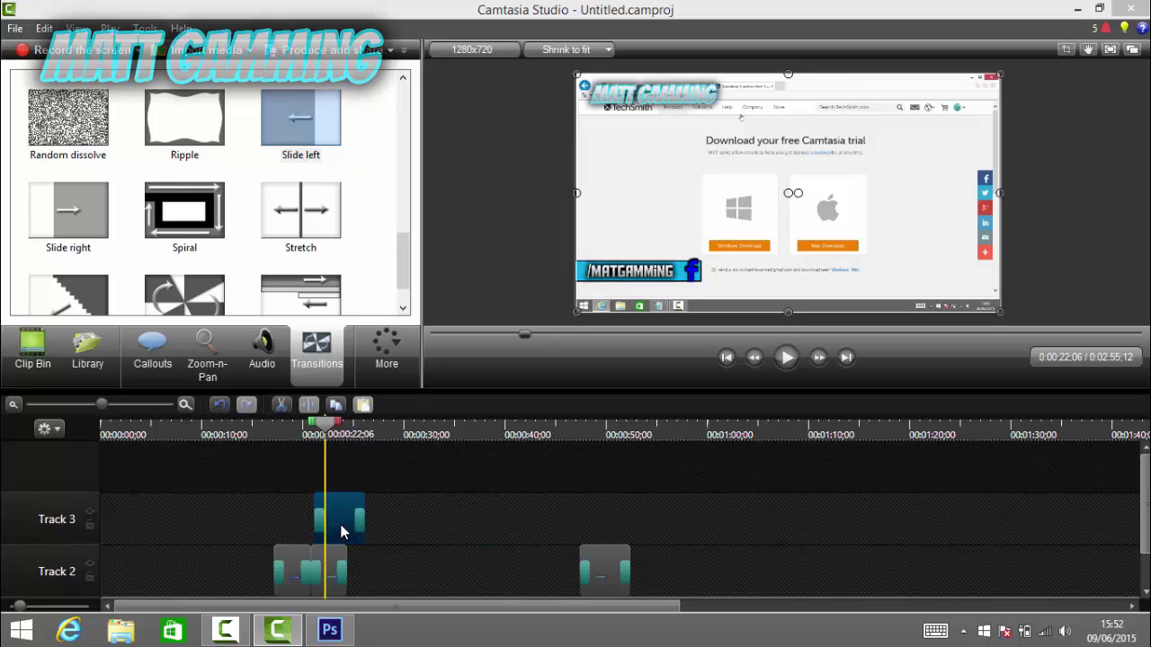
pyautogui.moveTo(336, 530); pyautogui.dragTo(349, 531)
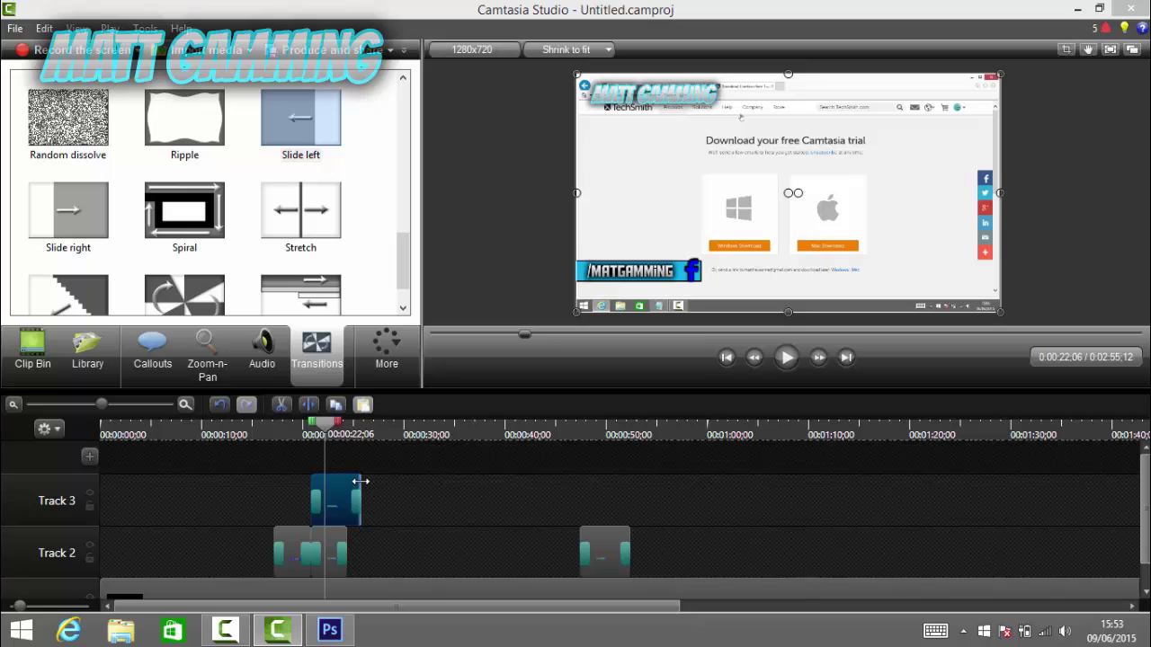
pyautogui.moveTo(360, 481); pyautogui.dragTo(369, 551)
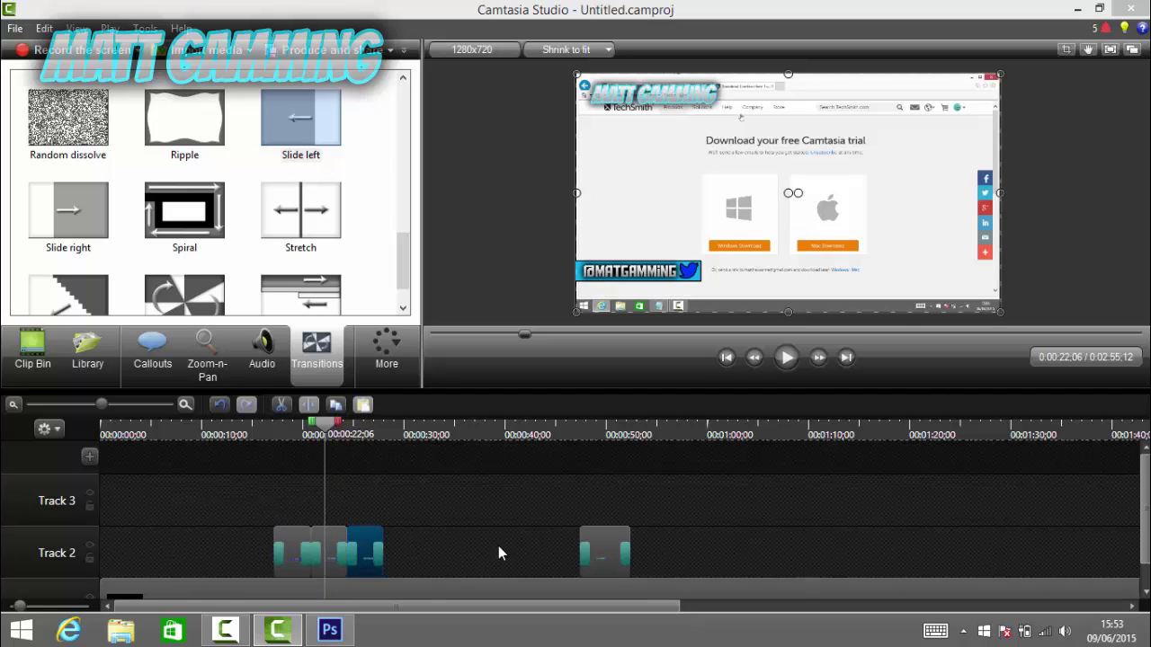
pyautogui.moveTo(585, 549); pyautogui.dragTo(409, 545)
pyautogui.click(400, 493)
# Play back the four-banner sequence from about 0:00:17 and pause after the last banner, at about 0:00:32
pyautogui.moveTo(307, 426); pyautogui.dragTo(266, 435)
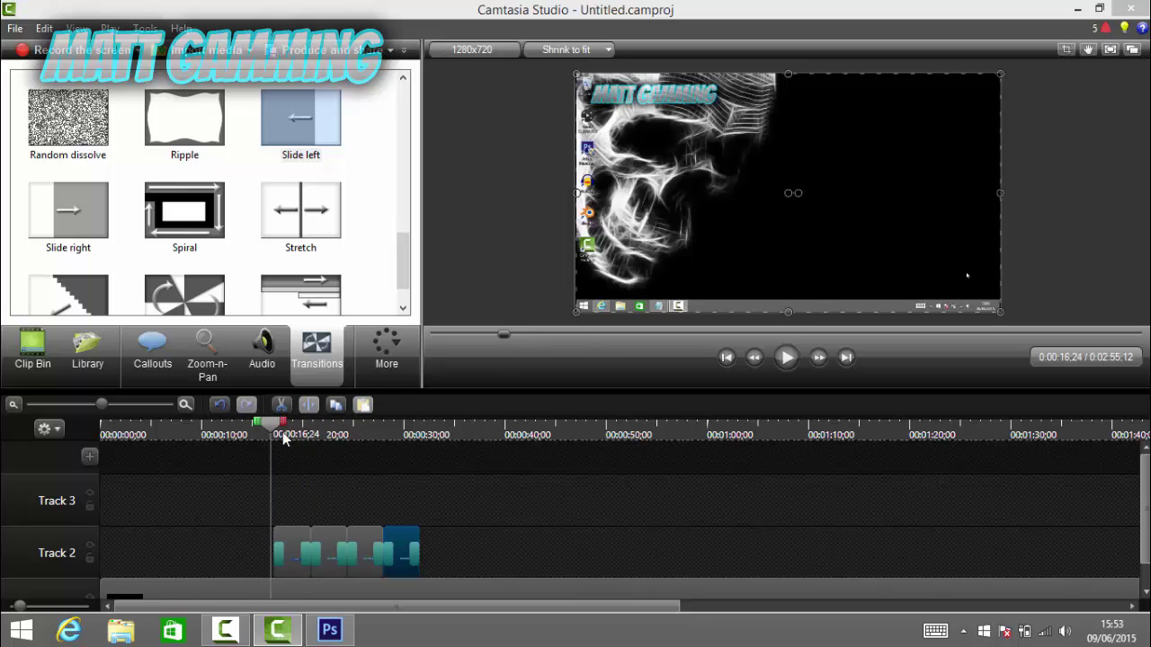
pyautogui.click(787, 358)
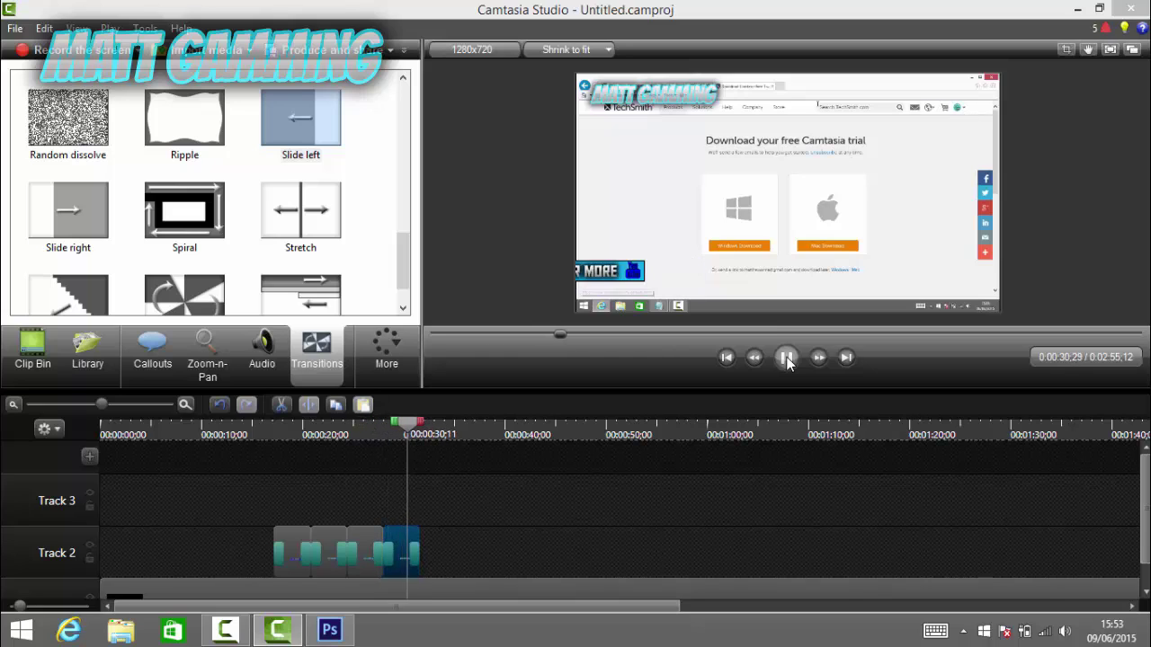
pyautogui.click(785, 358)
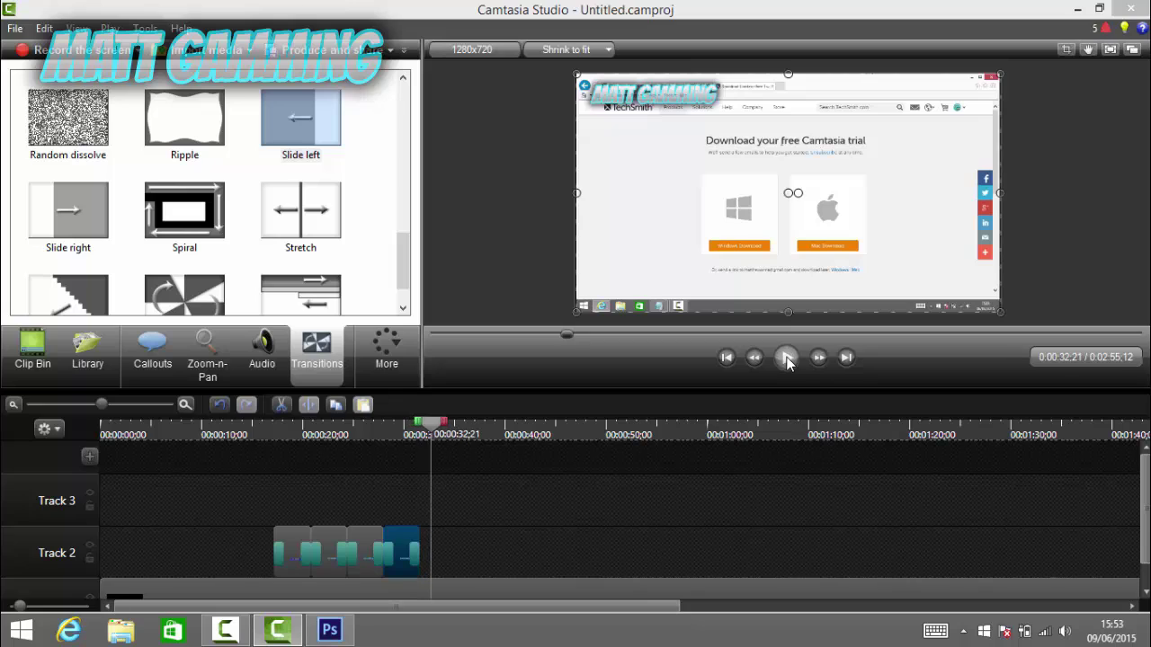